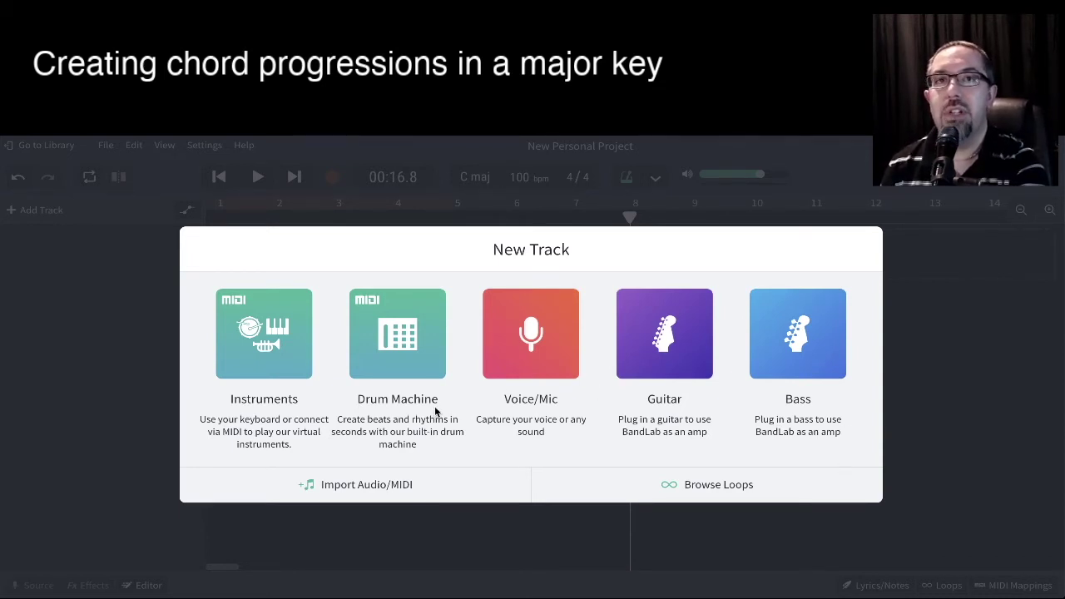
# Step: Add a Grand Piano instrument track and switch its keyboard labels to Pitch note names
pyautogui.click(275, 346)
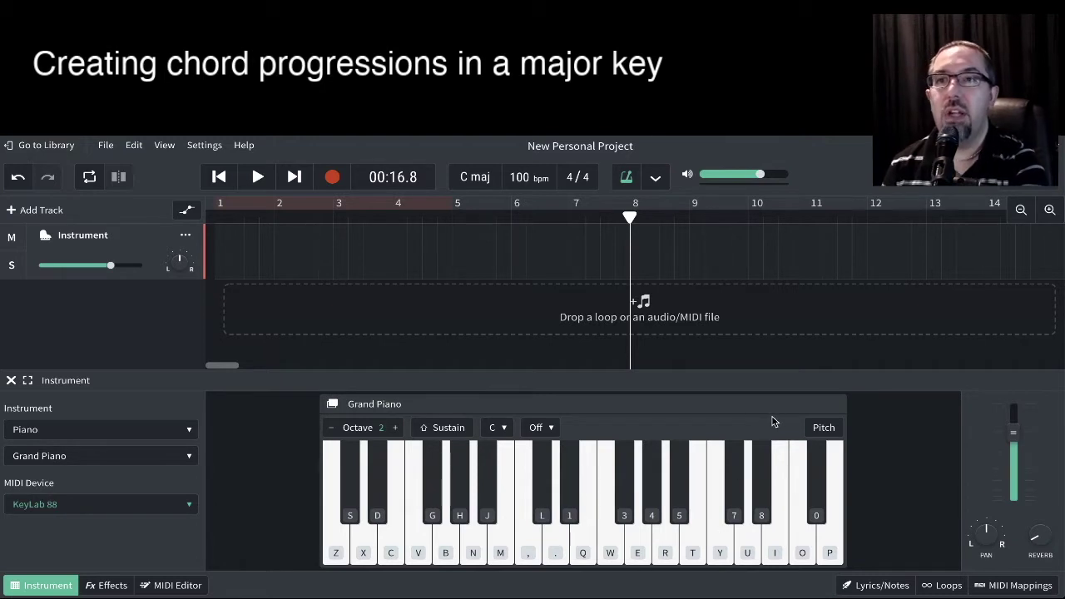
pyautogui.click(823, 428)
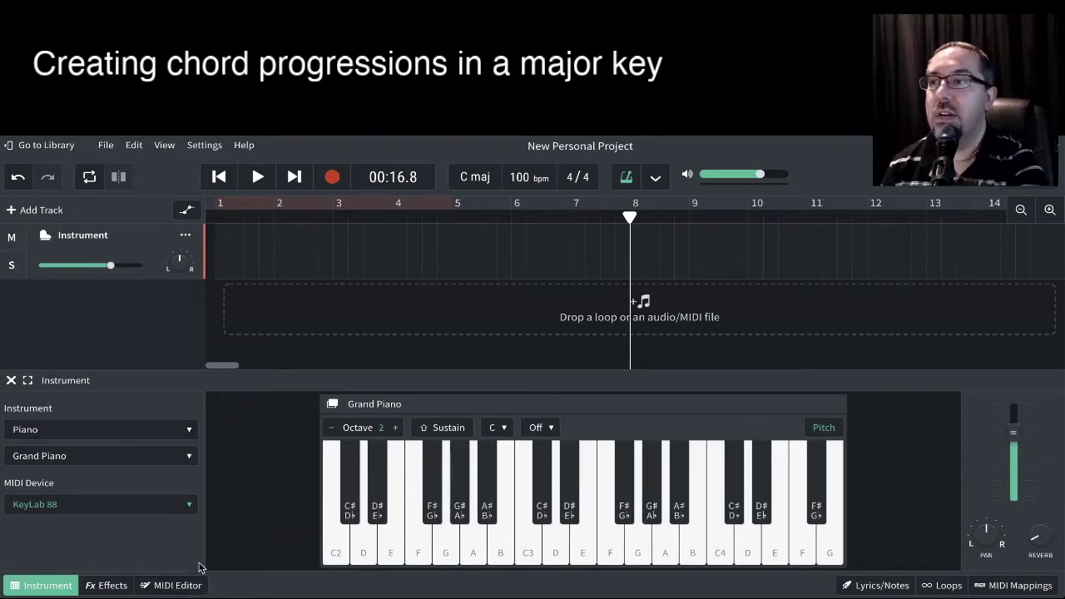
# Step: Show the Instrument track's empty piano roll in the MIDI Editor, after a brief look at the keyboard view
pyautogui.click(172, 587)
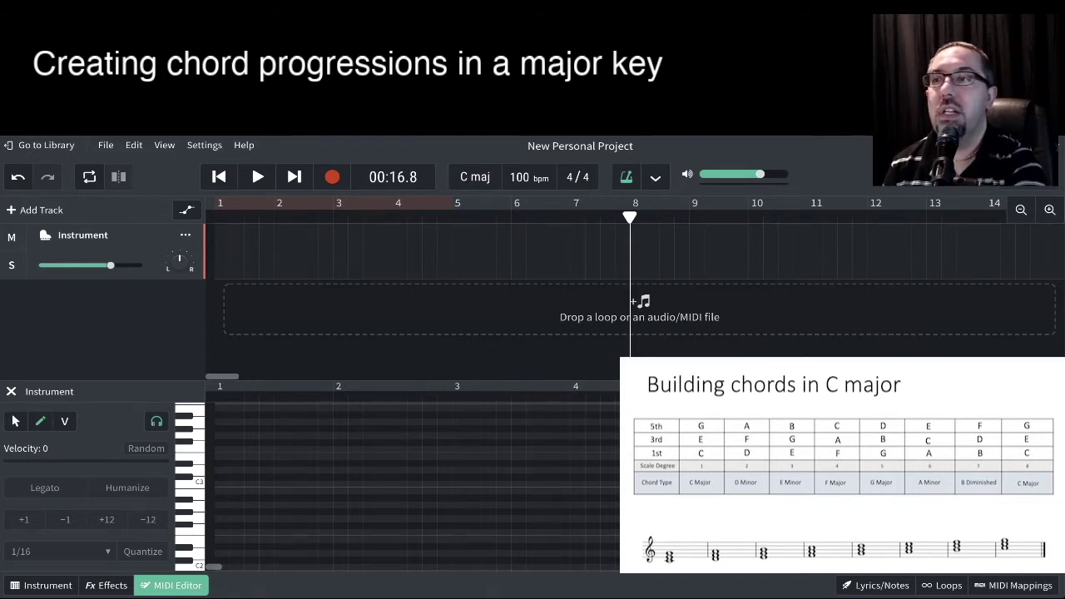
pyautogui.click(42, 586)
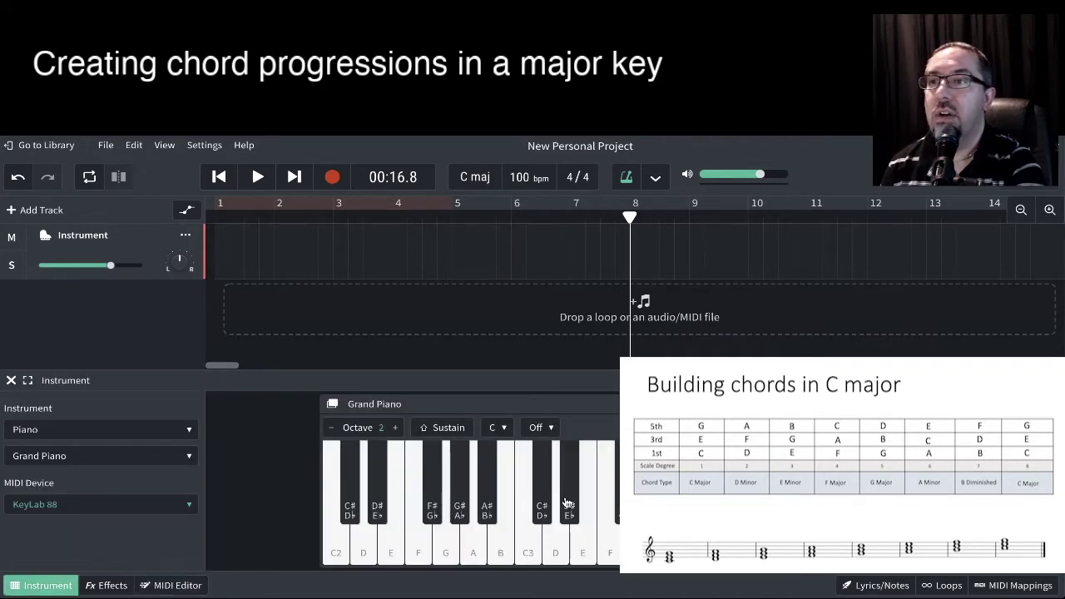
pyautogui.click(177, 586)
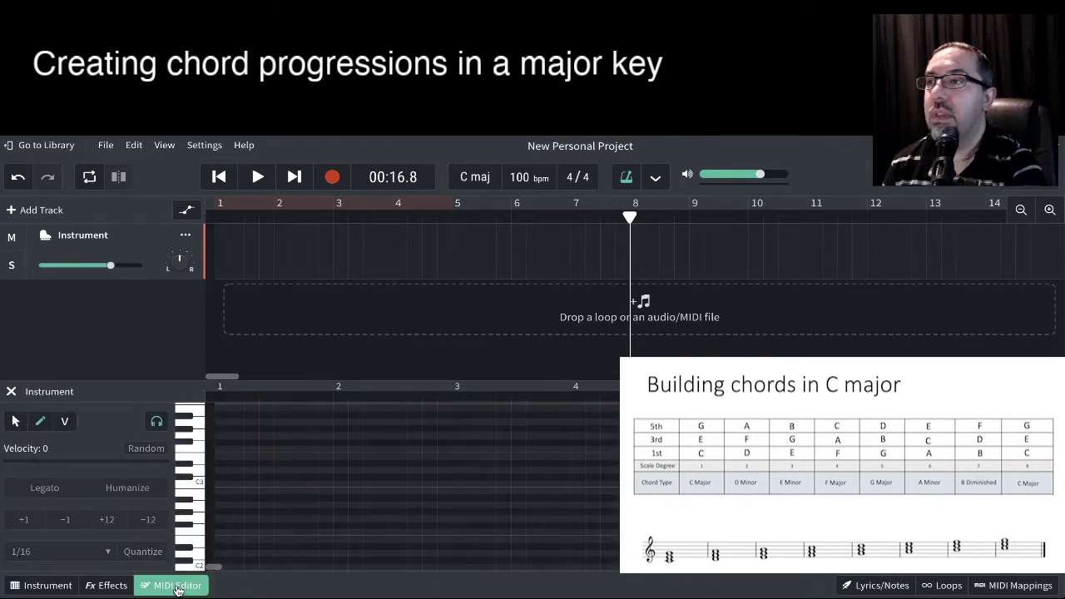
# Step: Draw C3, E3 and G3 notes spanning all of bar 1
pyautogui.click(221, 485)
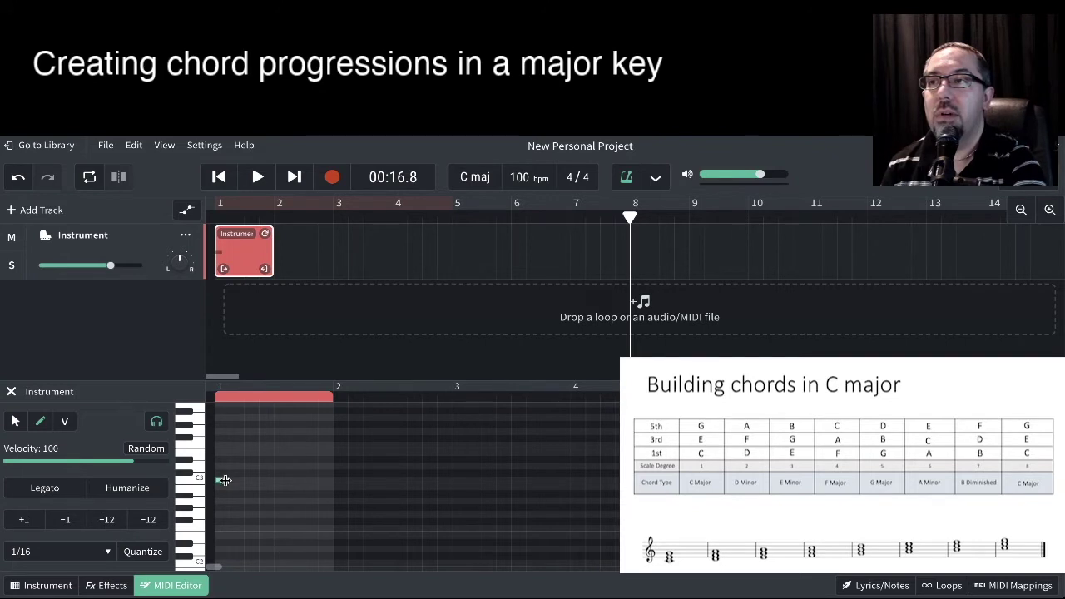
pyautogui.moveTo(225, 480); pyautogui.dragTo(337, 487)
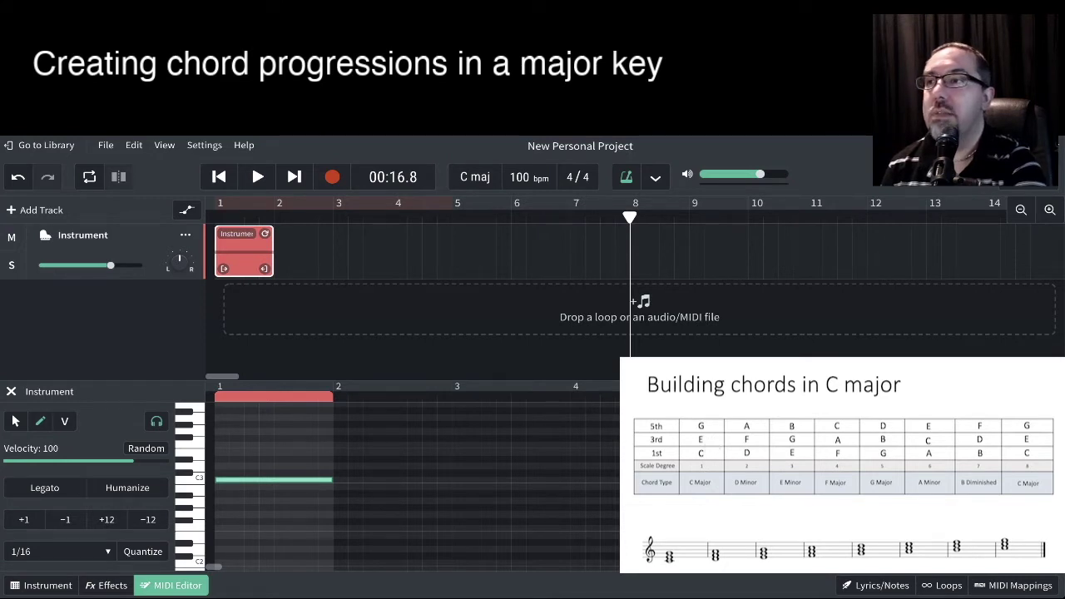
pyautogui.click(224, 454)
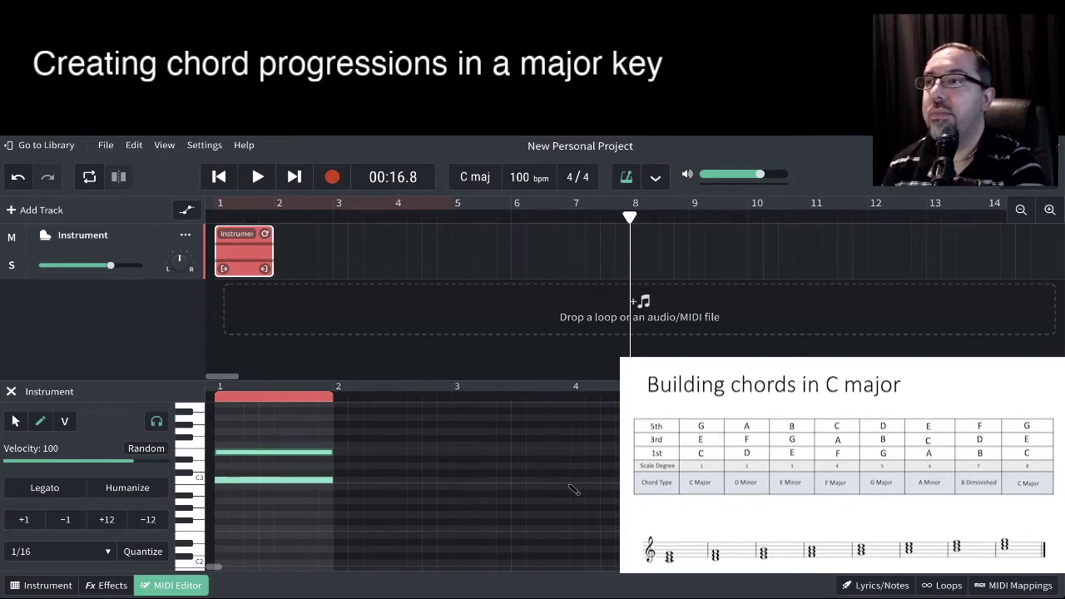
pyautogui.click(249, 431)
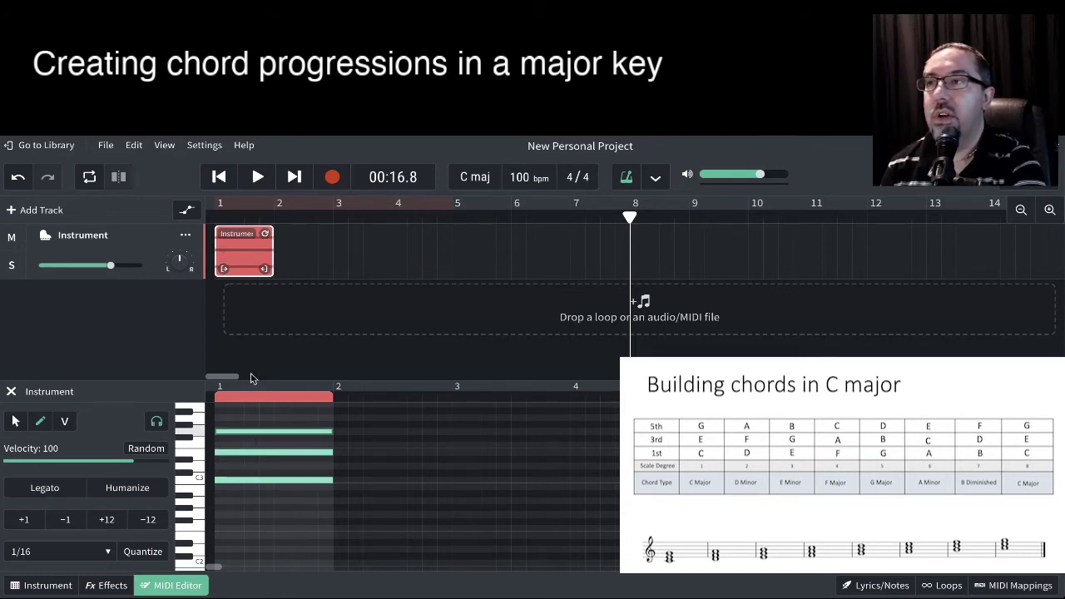
# Step: Rewind and play back the C major chord twice
pyautogui.click(219, 177)
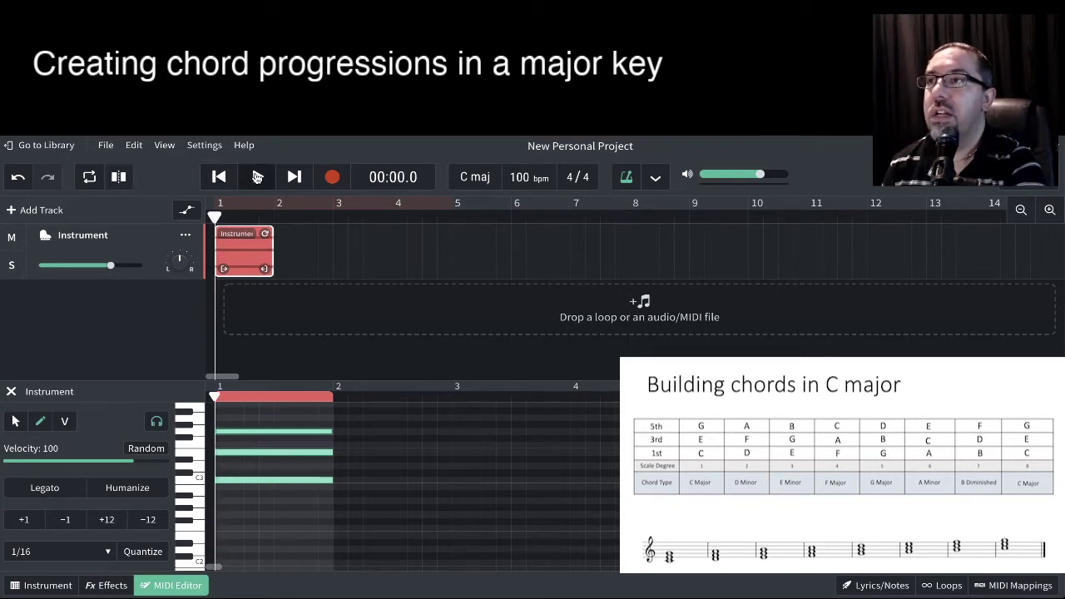
pyautogui.click(257, 177)
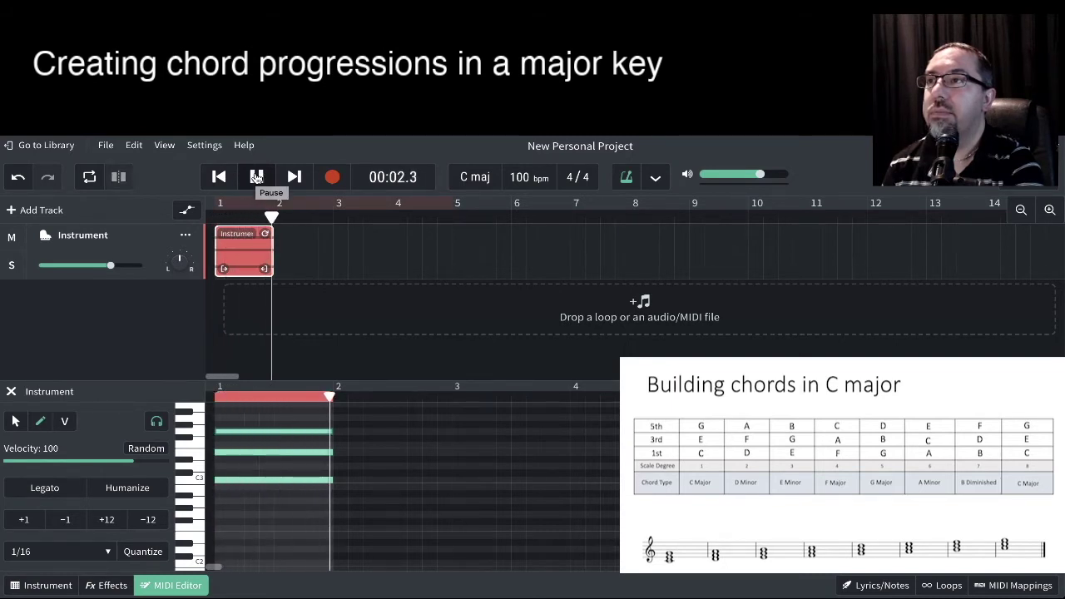
pyautogui.click(256, 176)
pyautogui.click(218, 177)
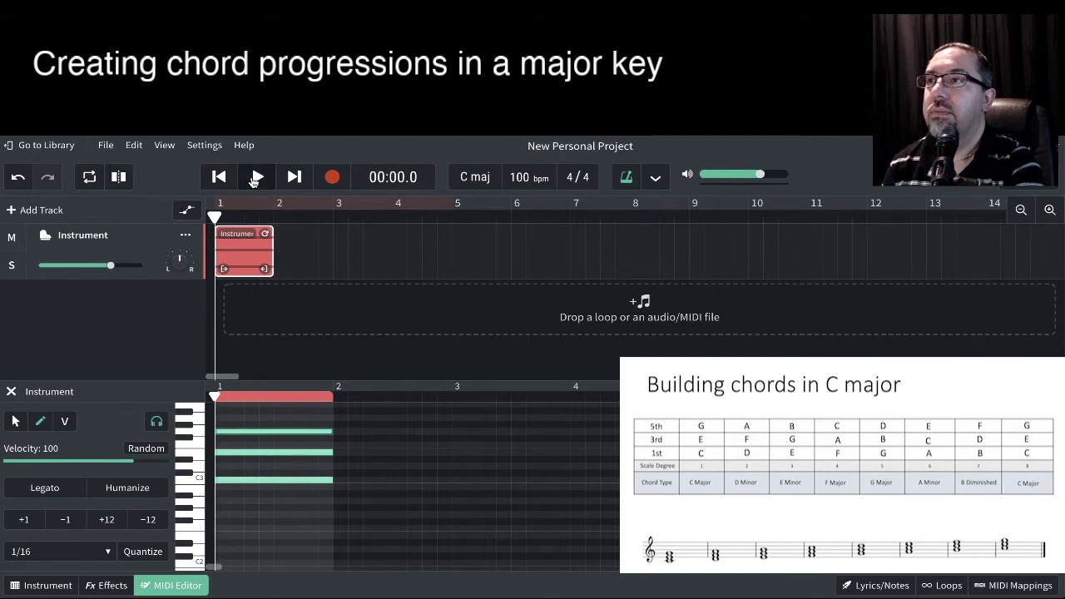
pyautogui.click(256, 176)
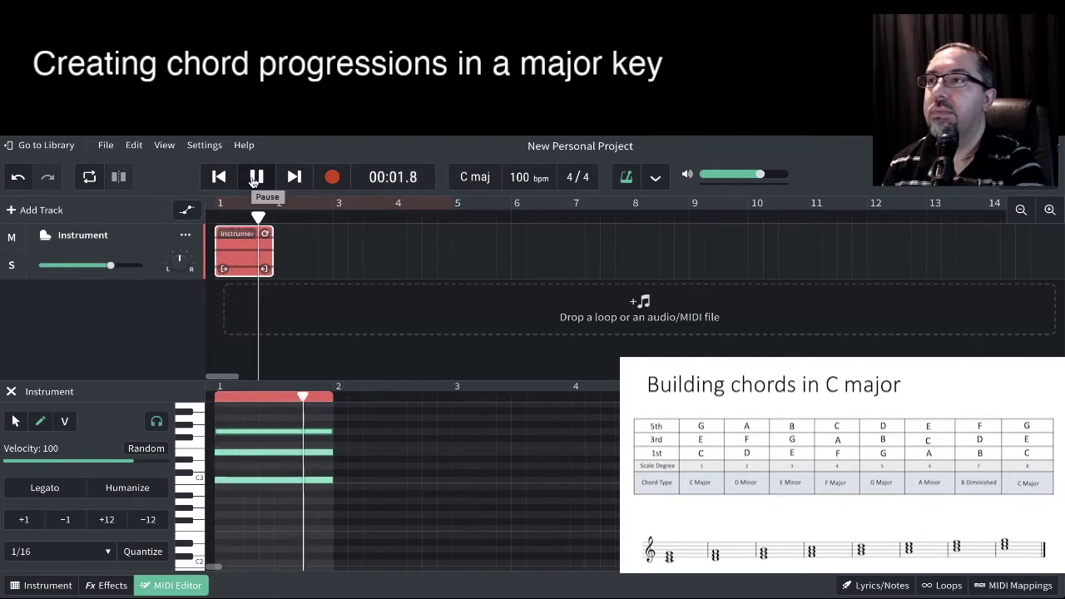
pyautogui.click(254, 177)
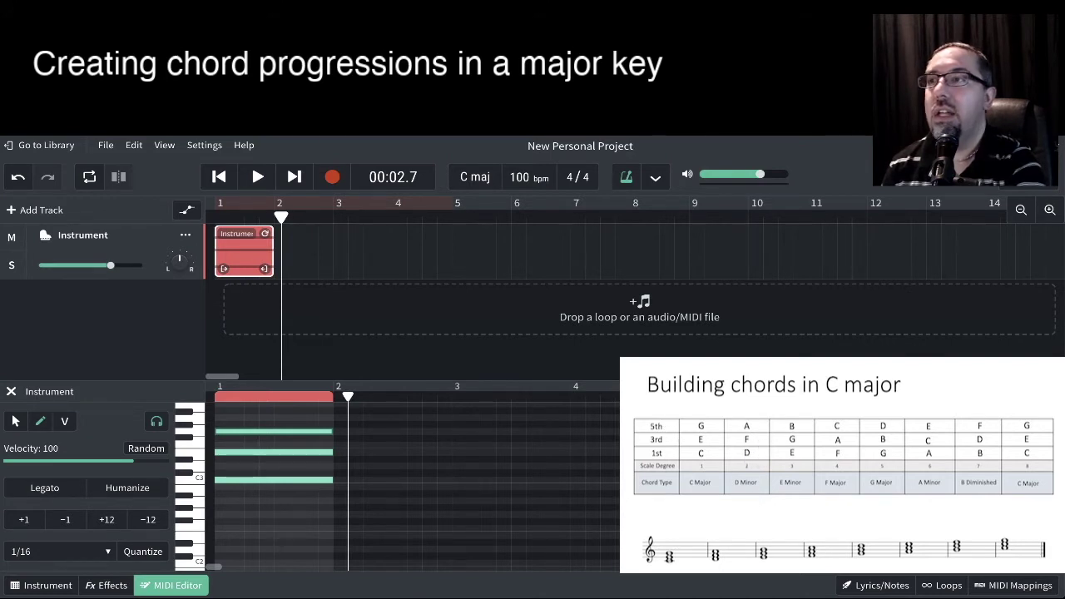
# Step: Add the D minor triad (D-F-A) in bar 2 and E minor triad (E-G-B) in bar 3
pyautogui.click(358, 466)
pyautogui.click(357, 447)
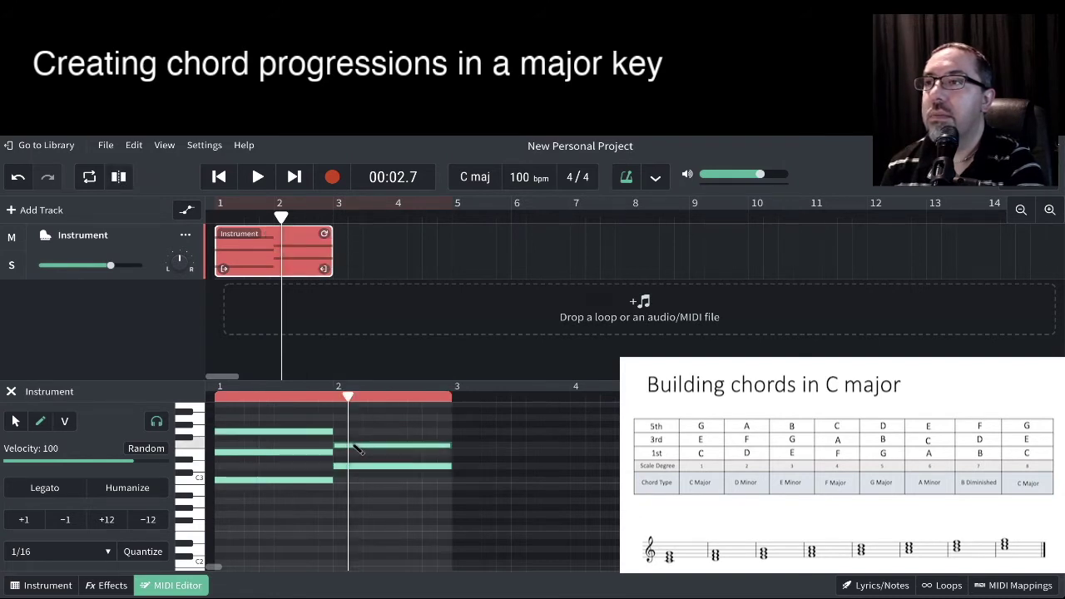
pyautogui.click(358, 418)
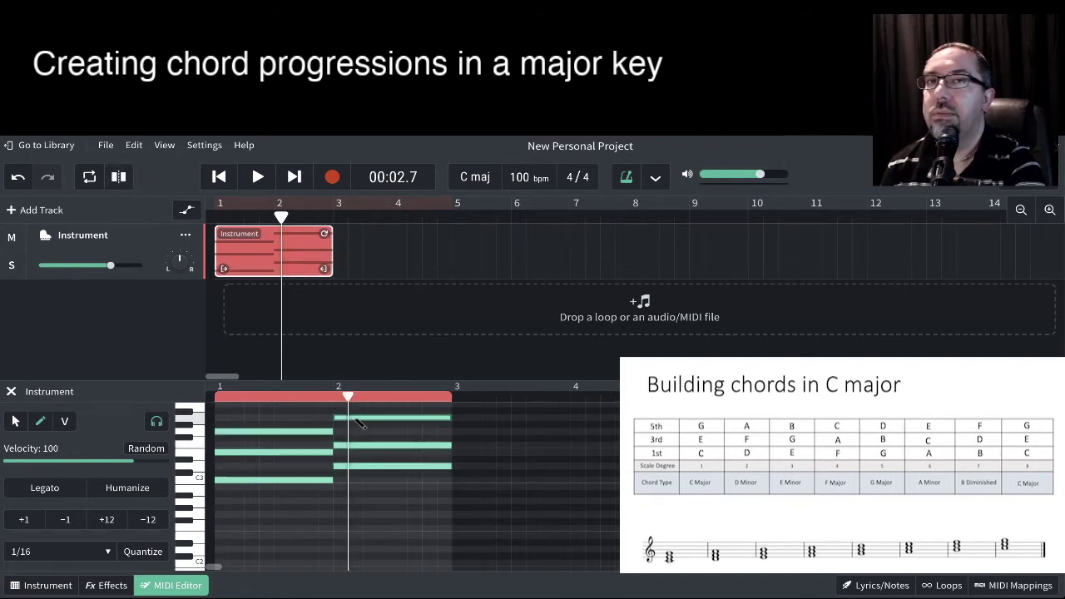
pyautogui.click(477, 452)
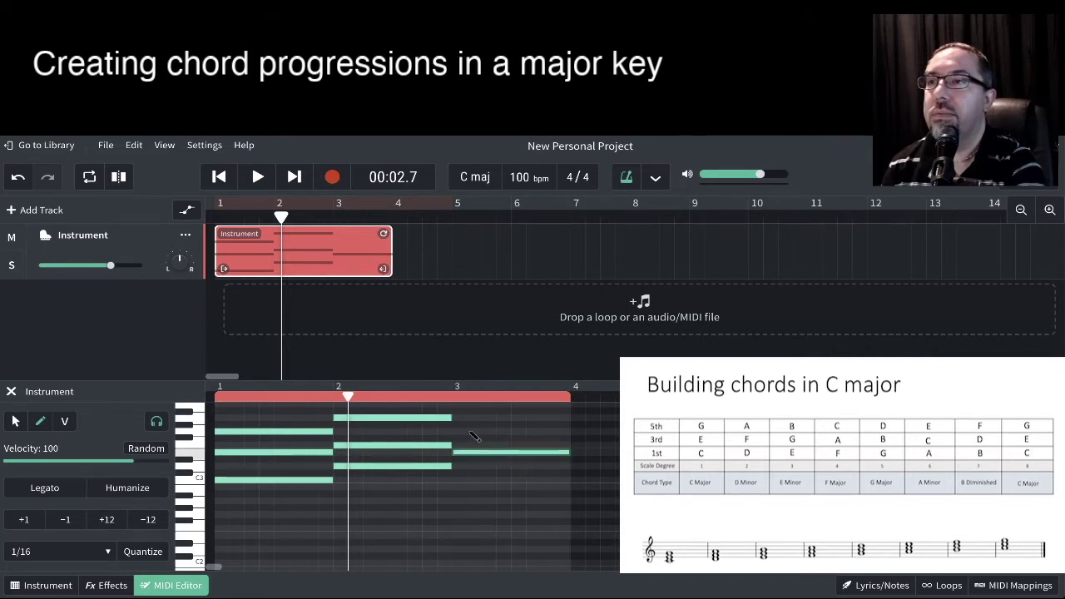
pyautogui.click(470, 432)
pyautogui.click(477, 405)
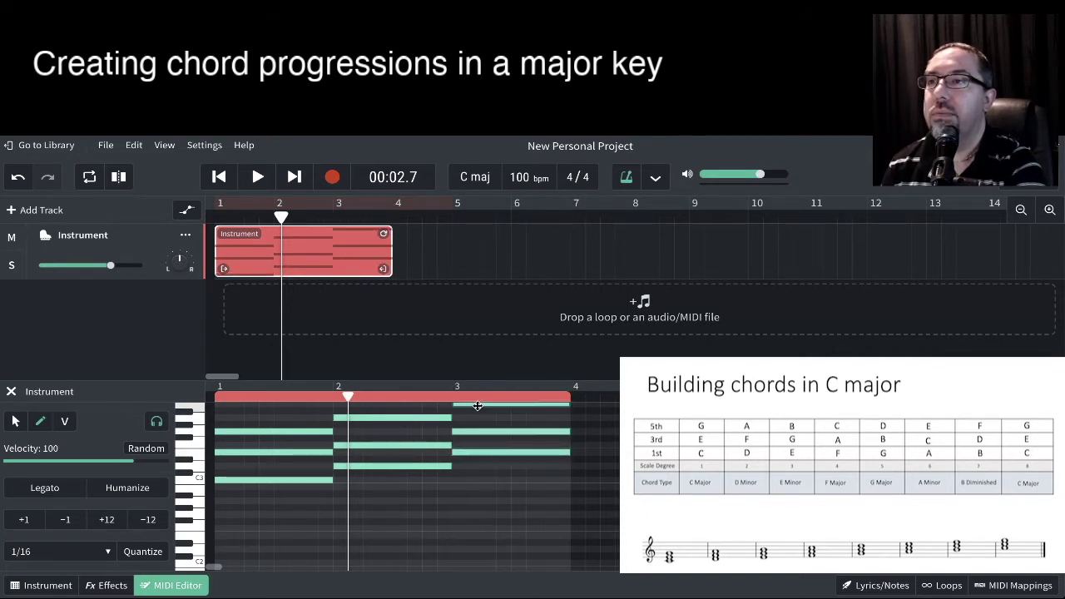
# Step: Add the F major triad (F-A-C) in bar 4 and G major triad (G-B-D) in bar 5
pyautogui.scroll(2, 487, 425)
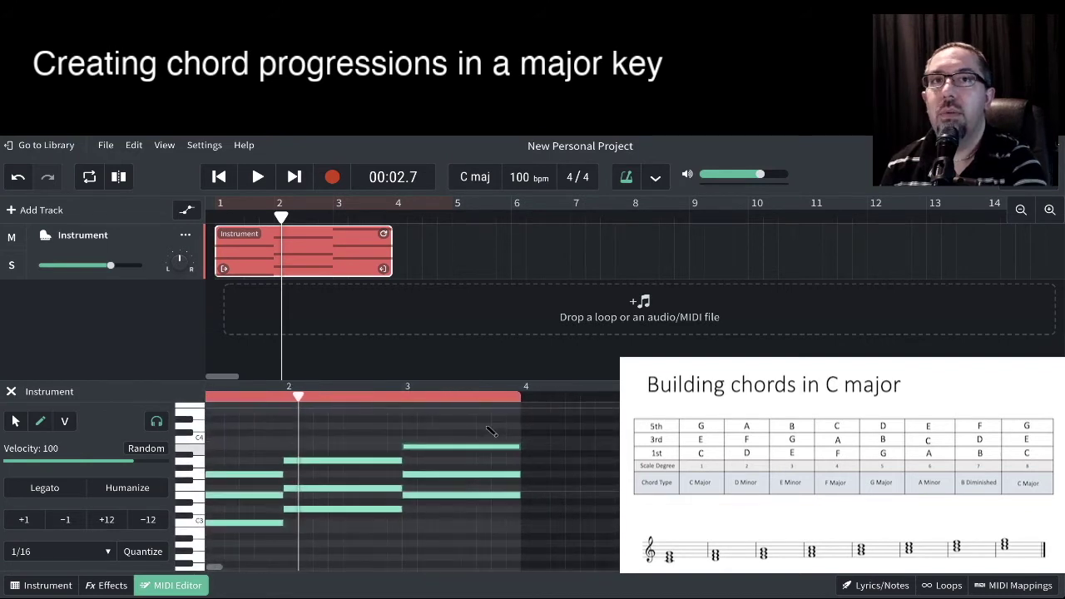
pyautogui.click(545, 489)
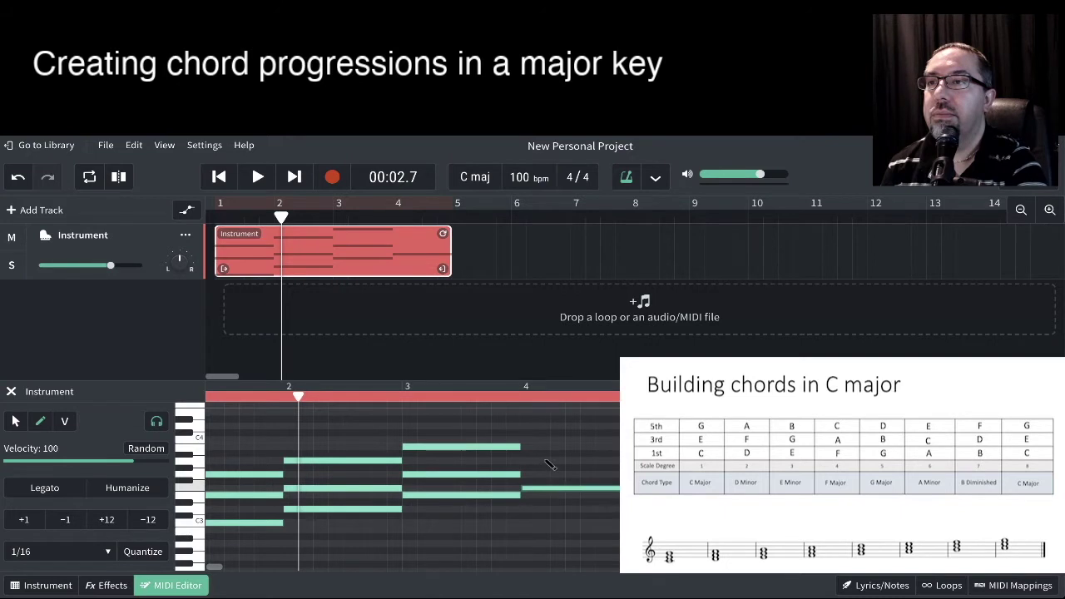
pyautogui.click(546, 461)
pyautogui.click(542, 441)
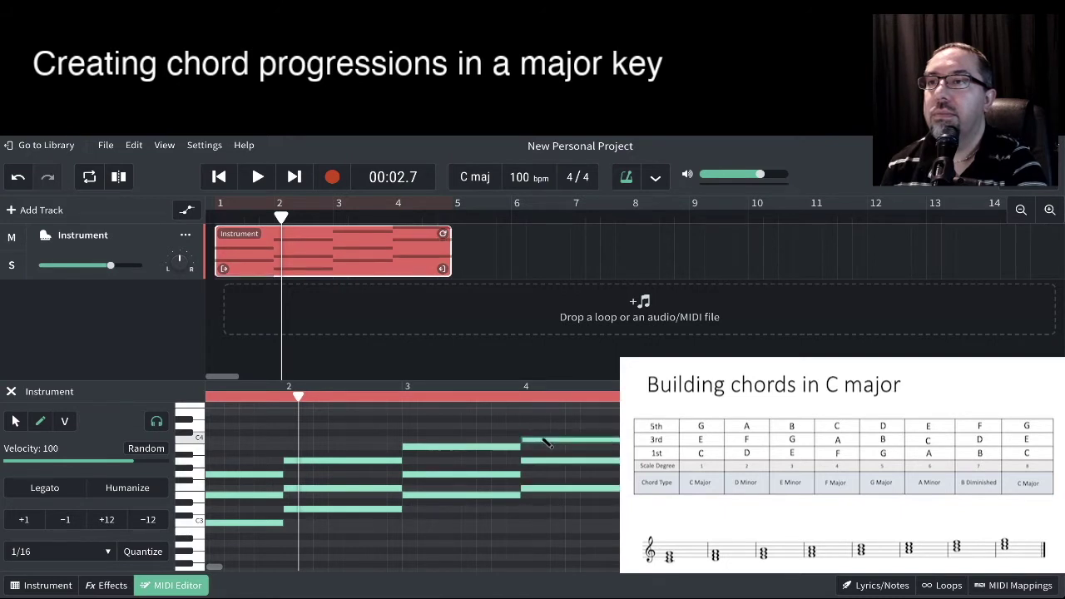
pyautogui.hscroll(3, 549, 442)
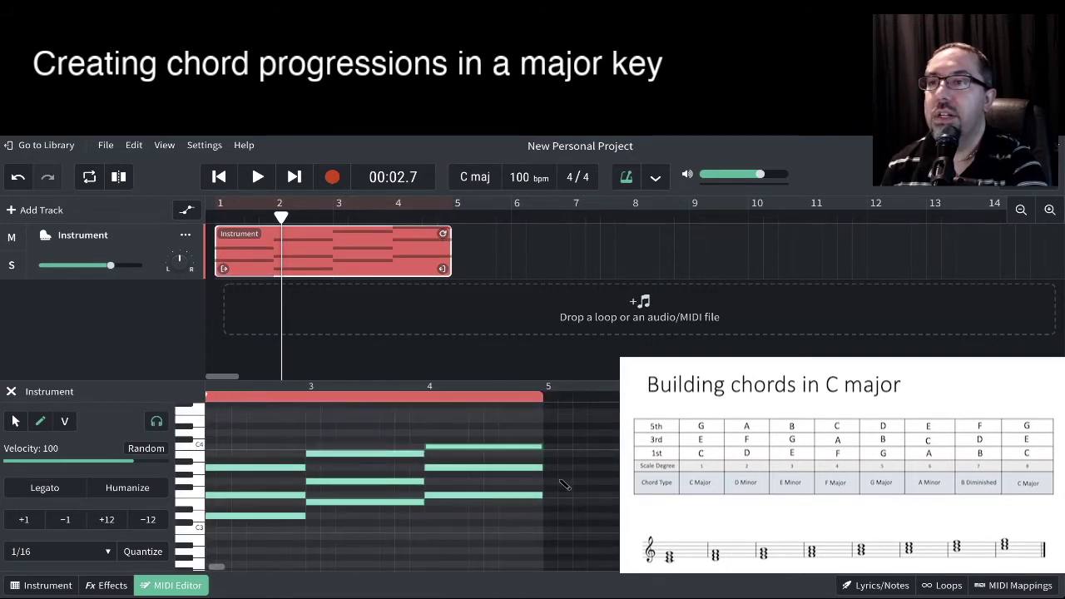
pyautogui.click(563, 481)
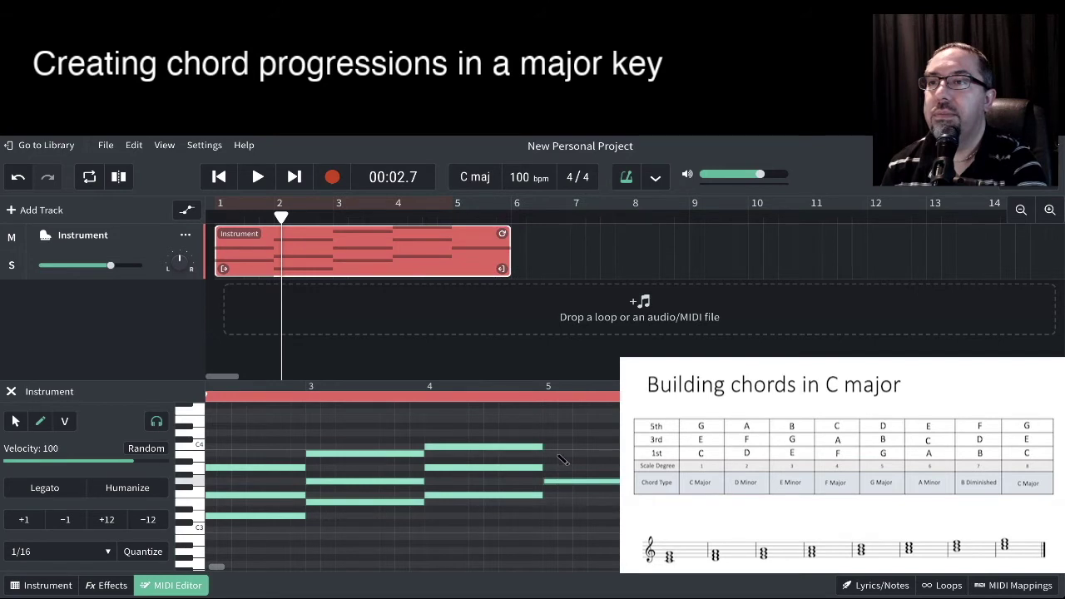
pyautogui.click(562, 454)
pyautogui.click(563, 431)
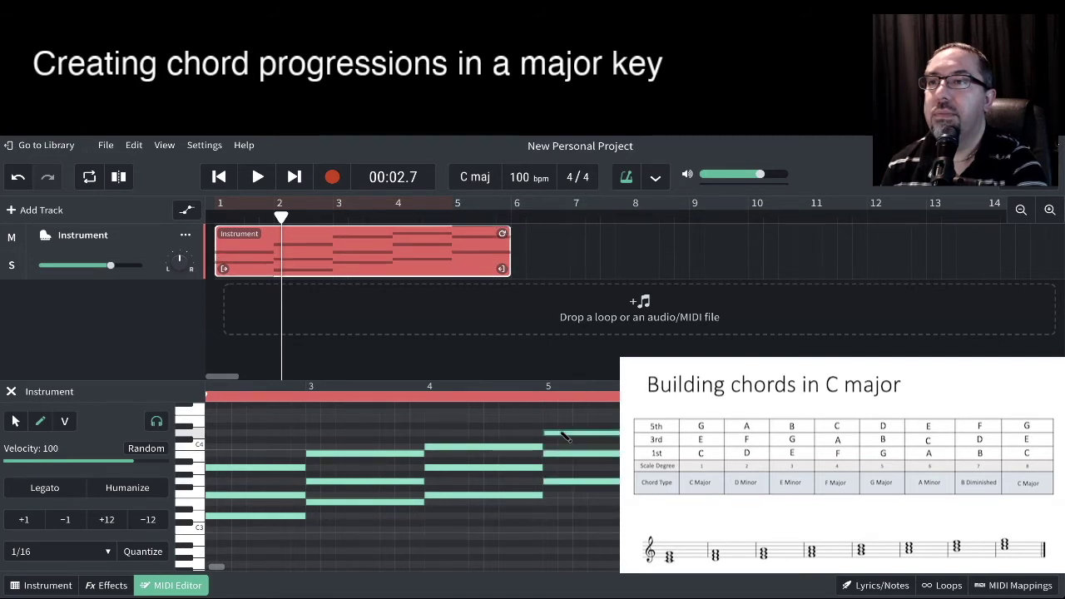
# Step: Add the A minor triad (A-C-E) in bar 6 and a B-rooted triad in bar 7
pyautogui.hscroll(3, 563, 433)
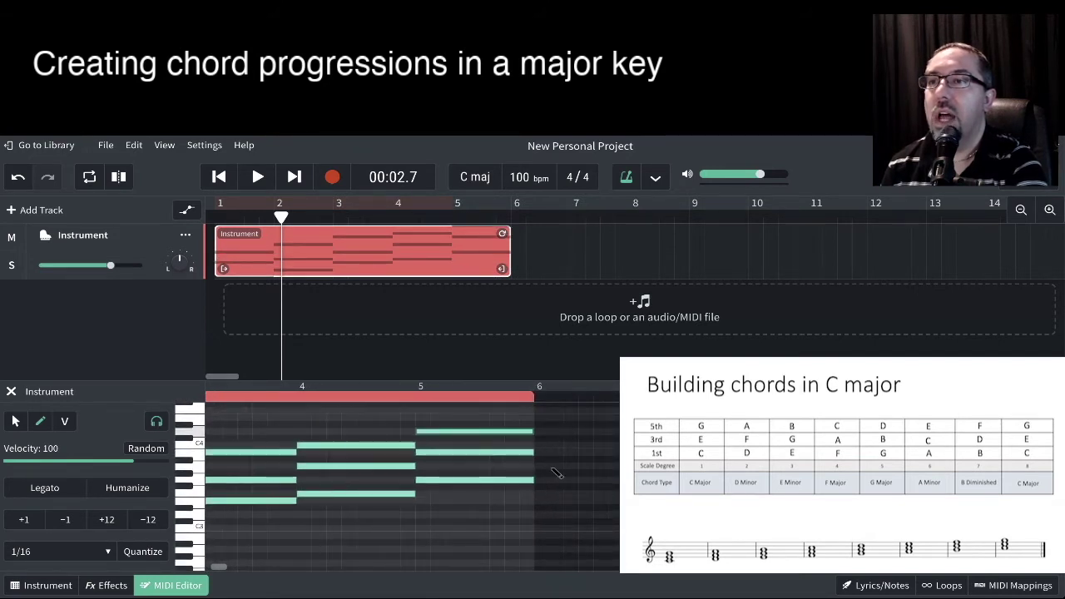
pyautogui.click(554, 466)
pyautogui.click(555, 446)
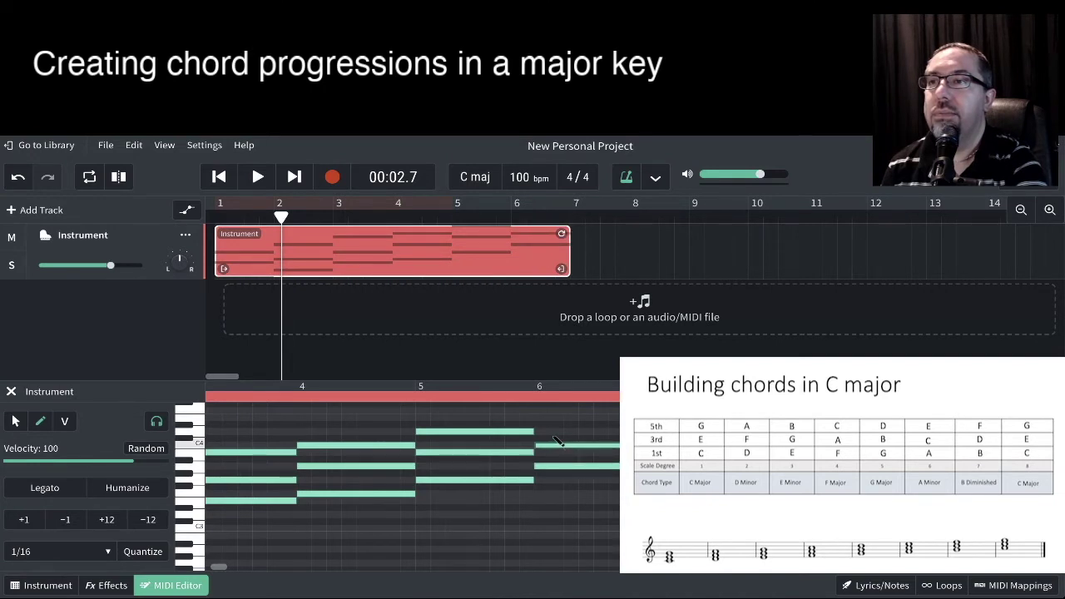
pyautogui.click(558, 417)
pyautogui.hscroll(2, 557, 421)
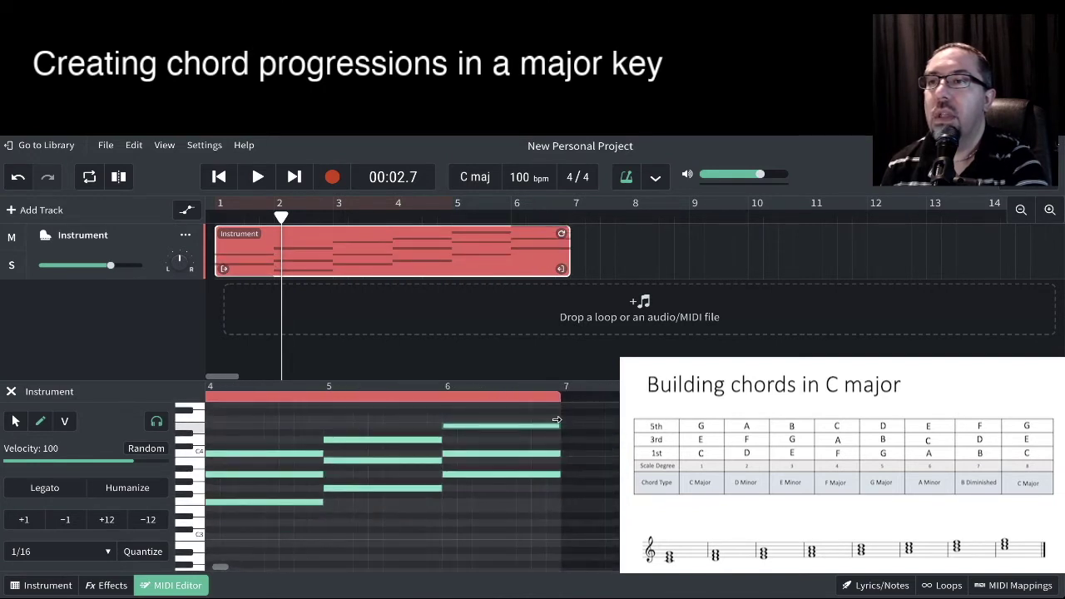
pyautogui.click(580, 461)
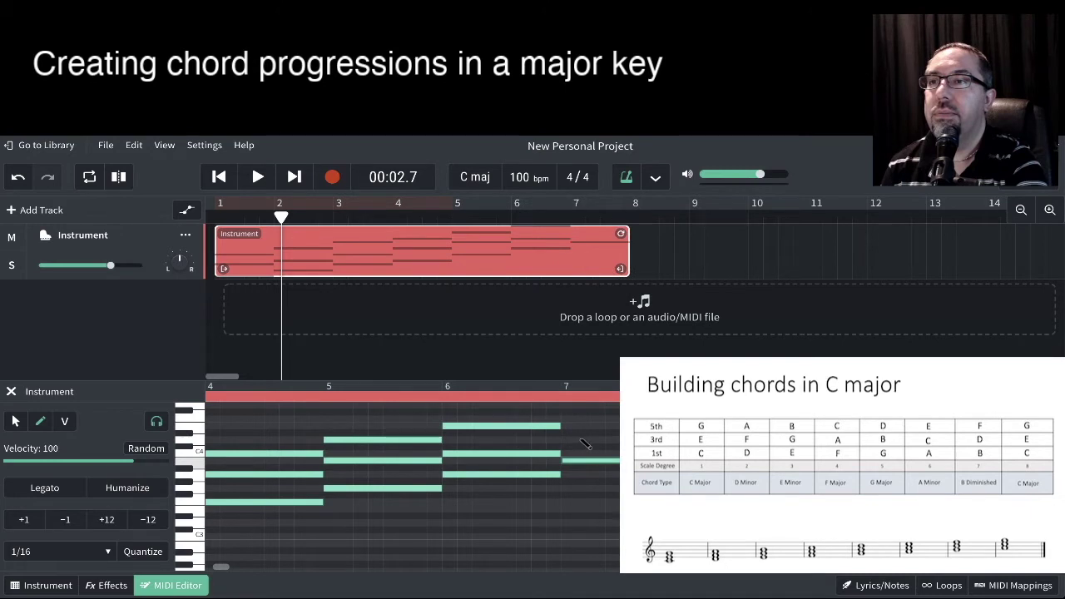
pyautogui.click(583, 440)
pyautogui.click(586, 419)
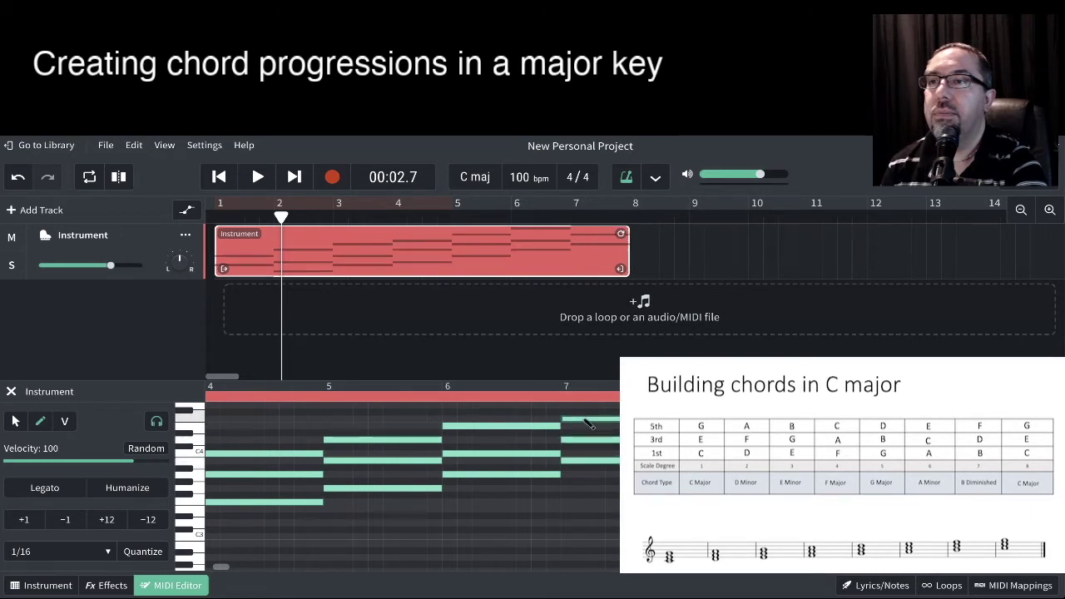
# Step: Build the bar 8 chord on C4, dragging its second note up to the right pitch
pyautogui.hscroll(1, 586, 422)
pyautogui.scroll(1, 586, 421)
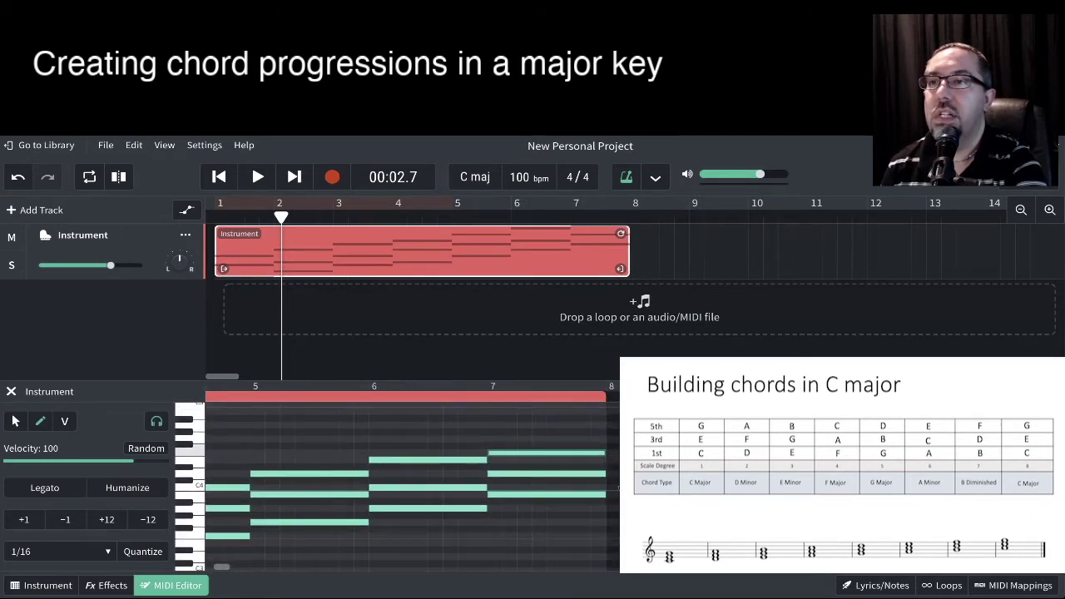
pyautogui.click(616, 487)
pyautogui.click(616, 458)
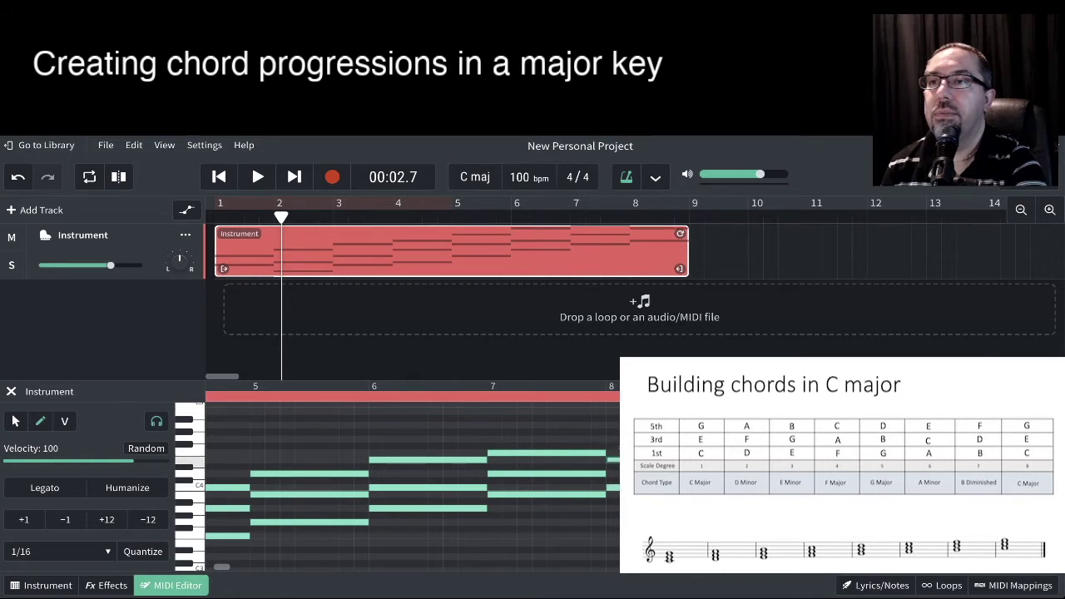
pyautogui.moveTo(615, 458); pyautogui.dragTo(615, 438)
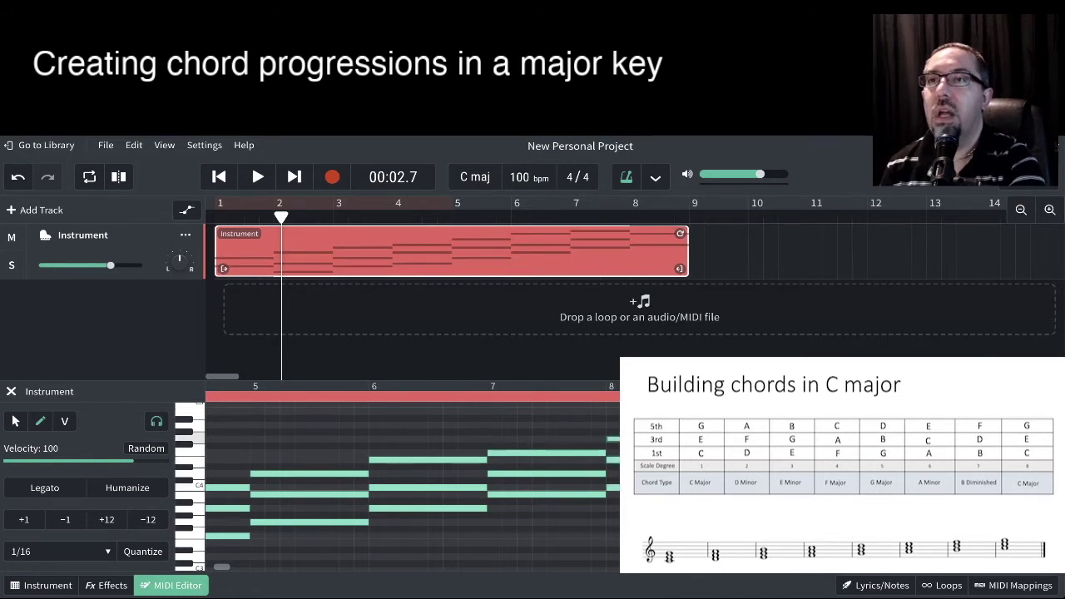
pyautogui.scroll(-2, 616, 438)
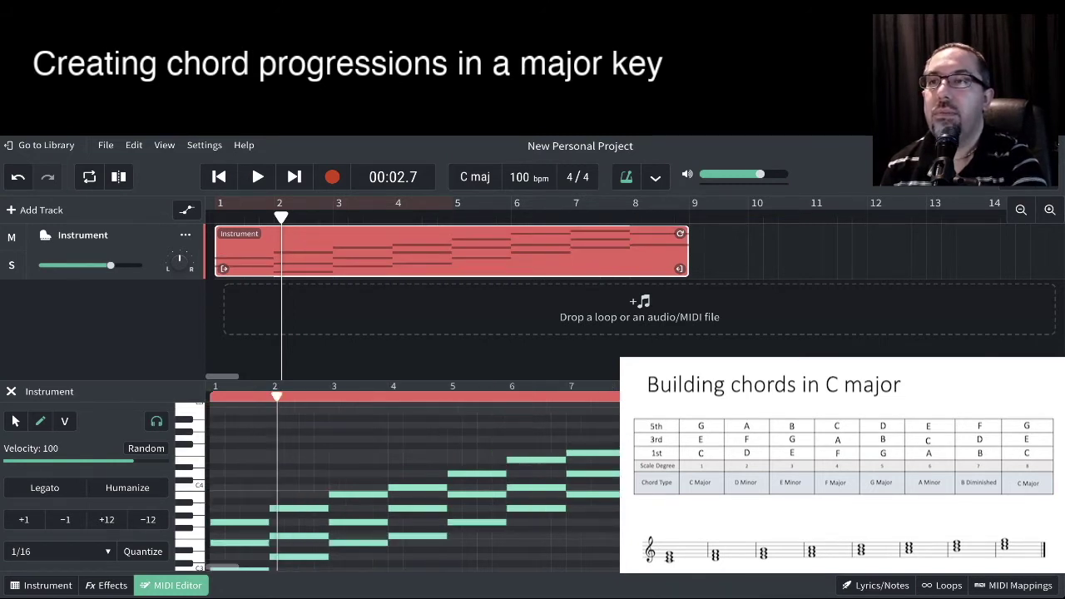
pyautogui.scroll(-2, 413, 478)
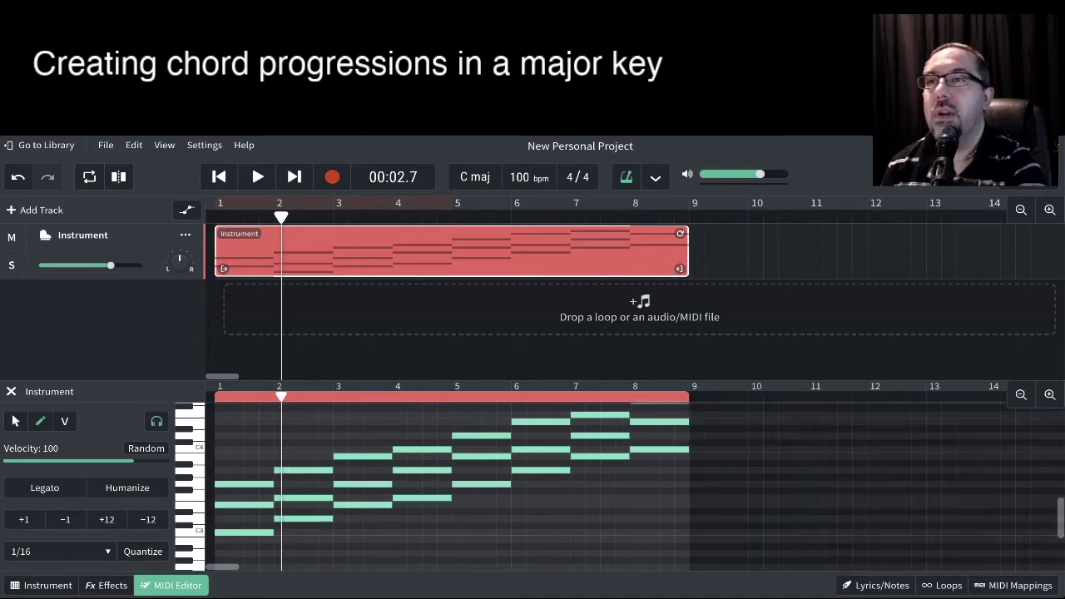
pyautogui.scroll(1, 875, 460)
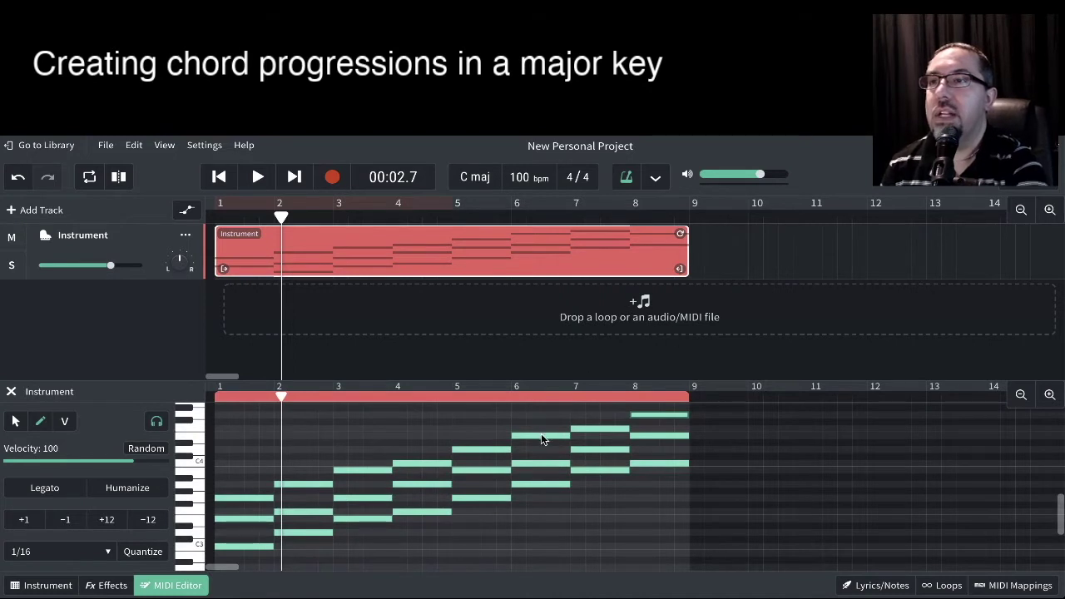
pyautogui.scroll(-1, 545, 496)
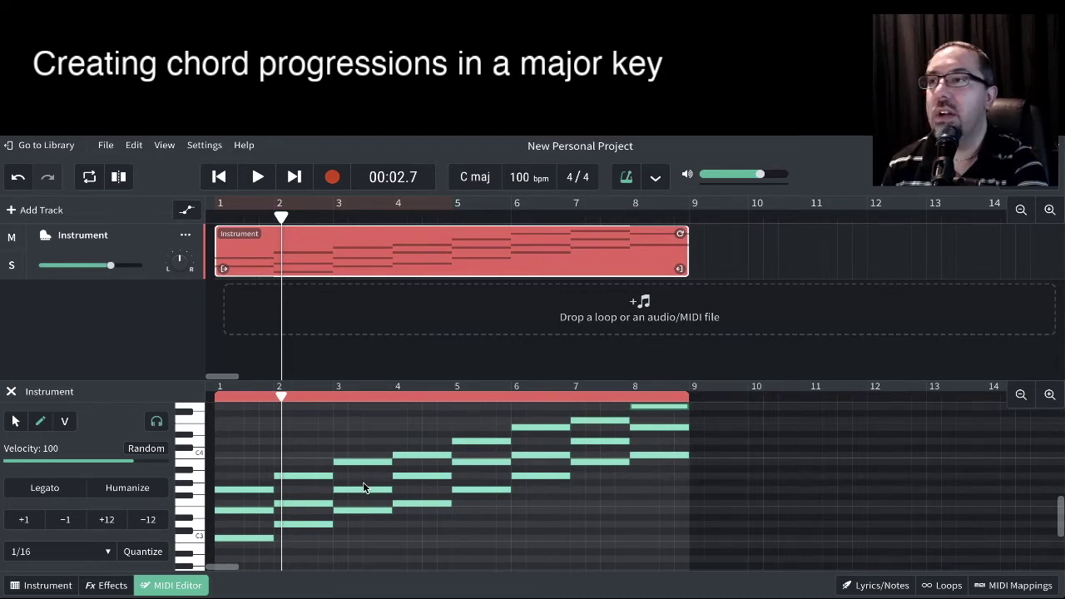
pyautogui.scroll(-1, 364, 487)
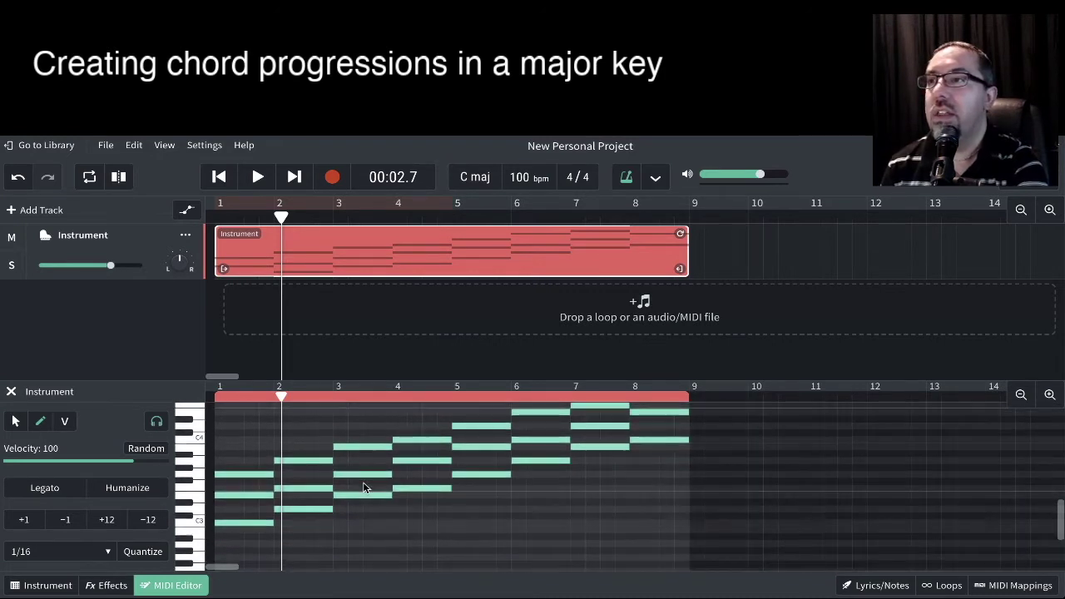
pyautogui.click(308, 396)
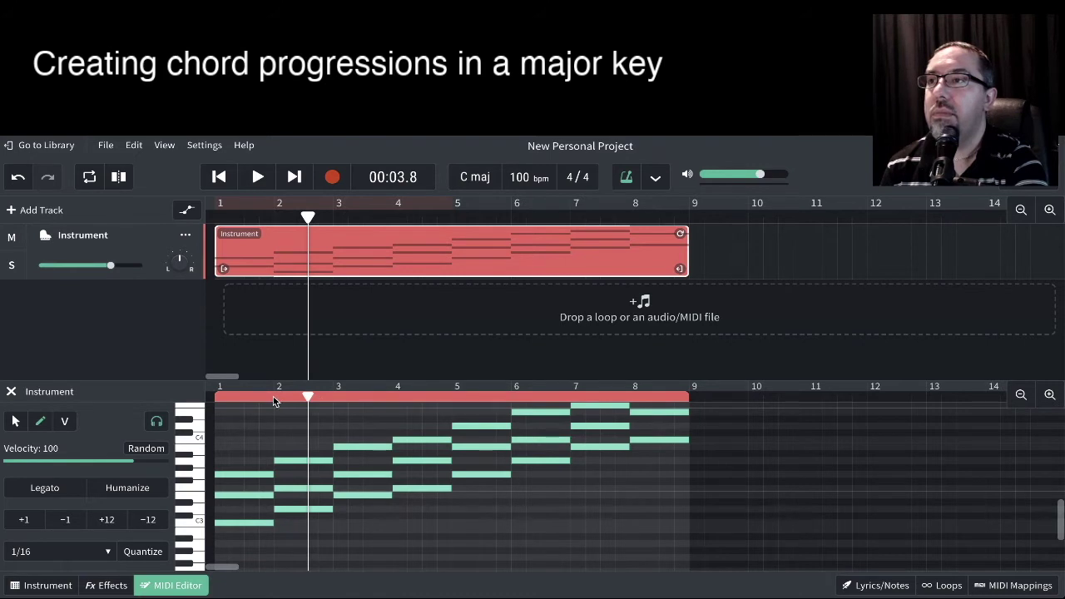
pyautogui.click(275, 400)
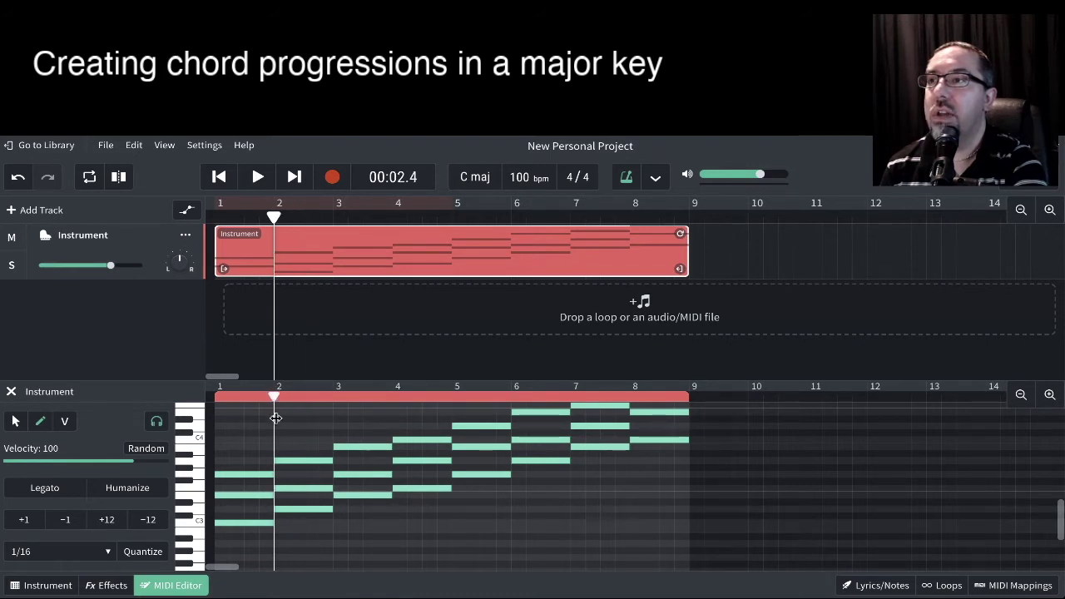
pyautogui.click(288, 399)
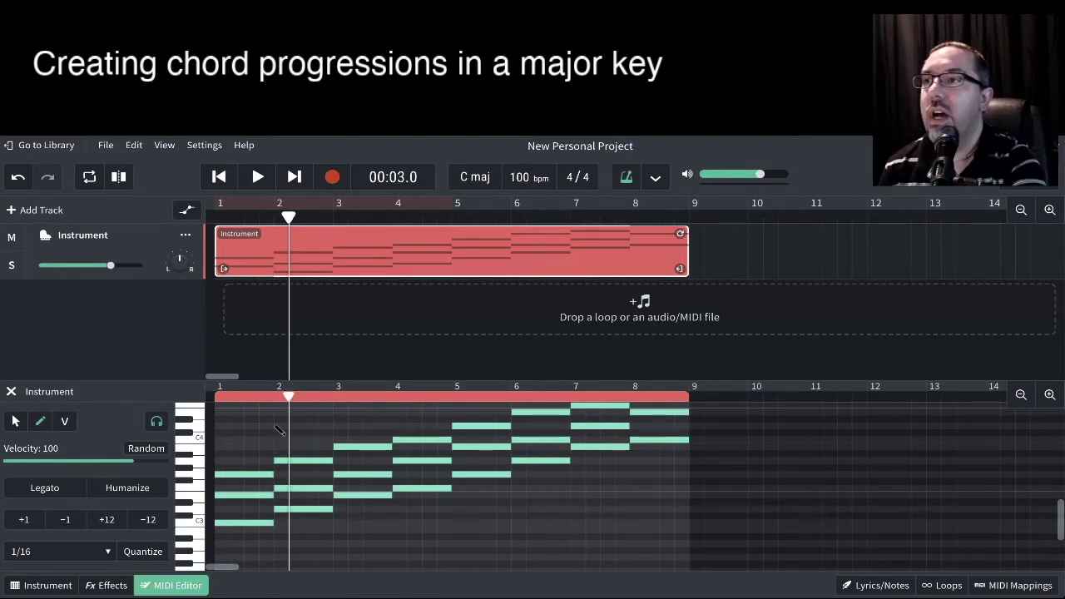
# Step: Split the Instrument clip at bars 2, 3 and 4
pyautogui.click(275, 397)
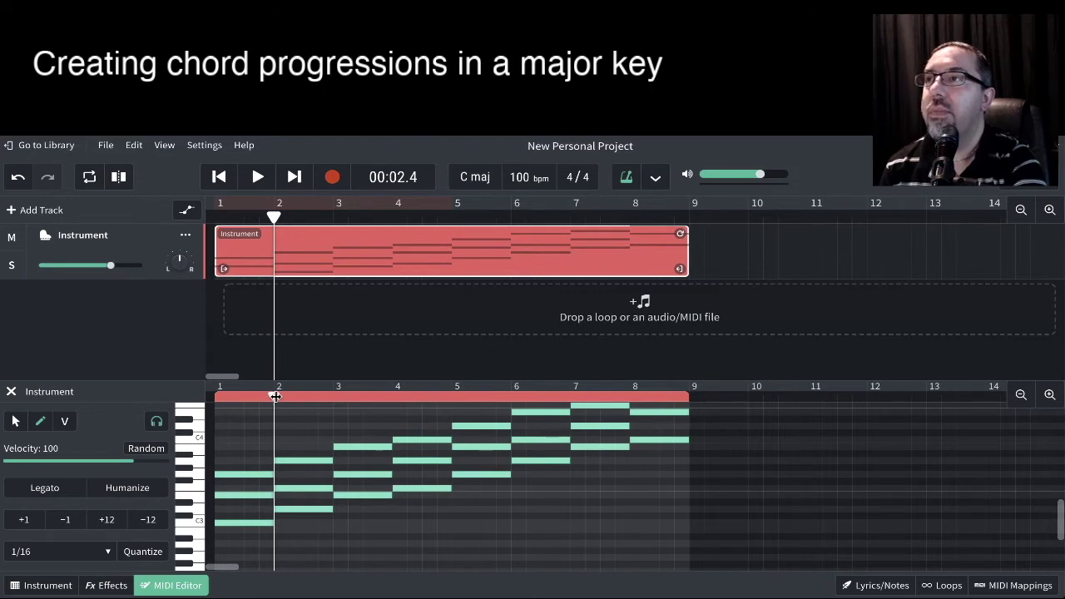
pyautogui.click(118, 178)
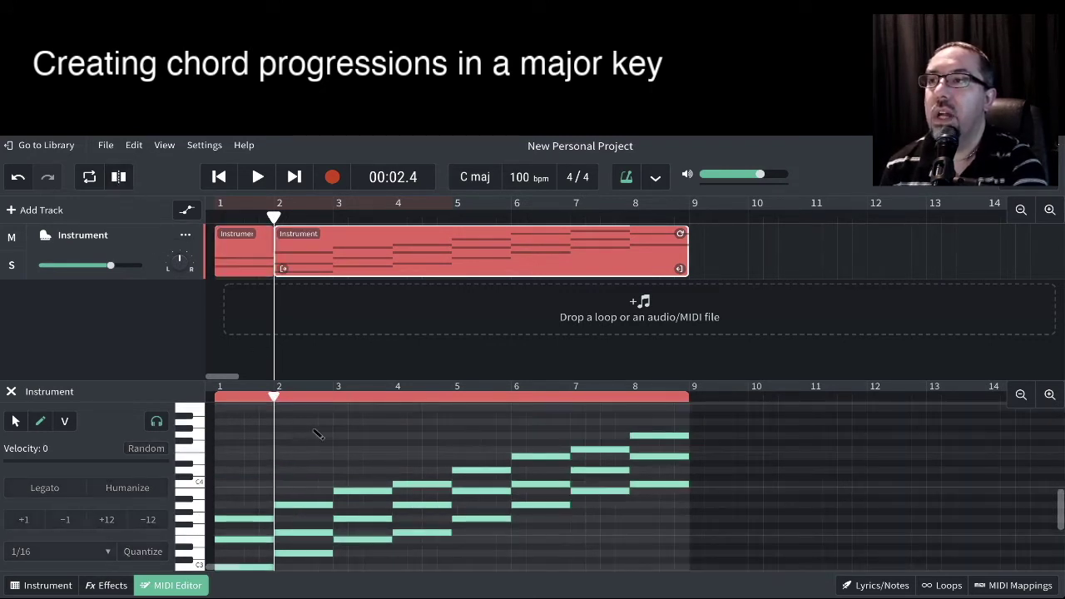
pyautogui.click(348, 397)
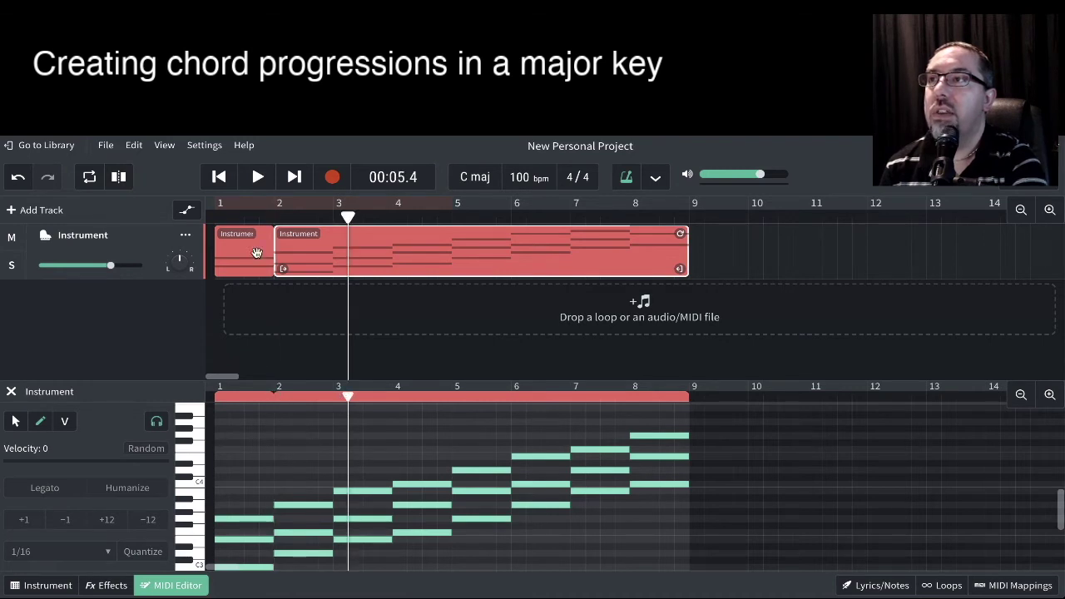
pyautogui.click(333, 398)
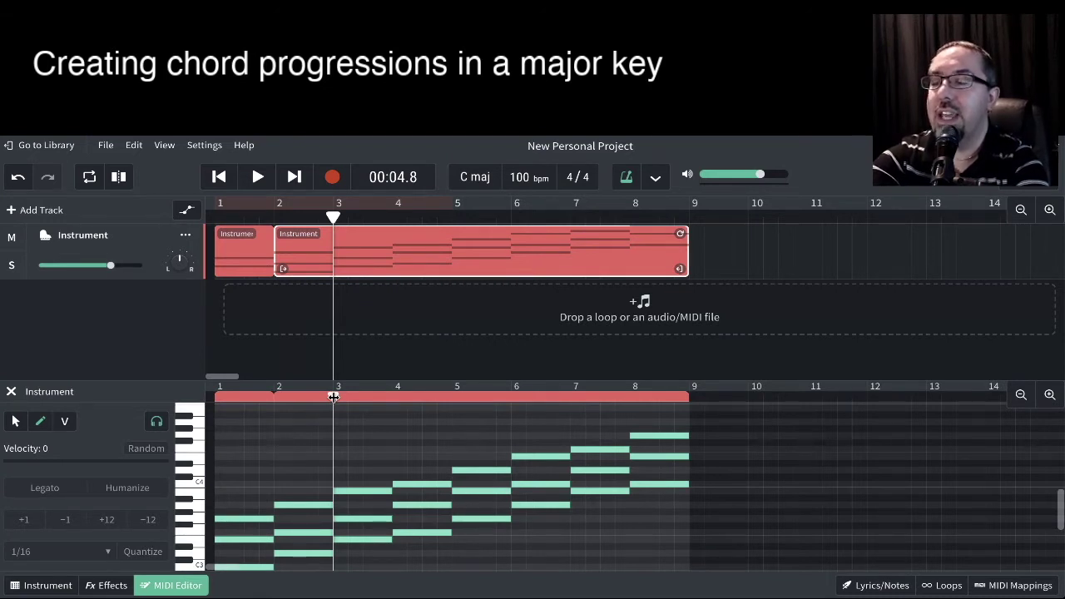
pyautogui.hotkey('ctrl', 'e')
pyautogui.click(394, 398)
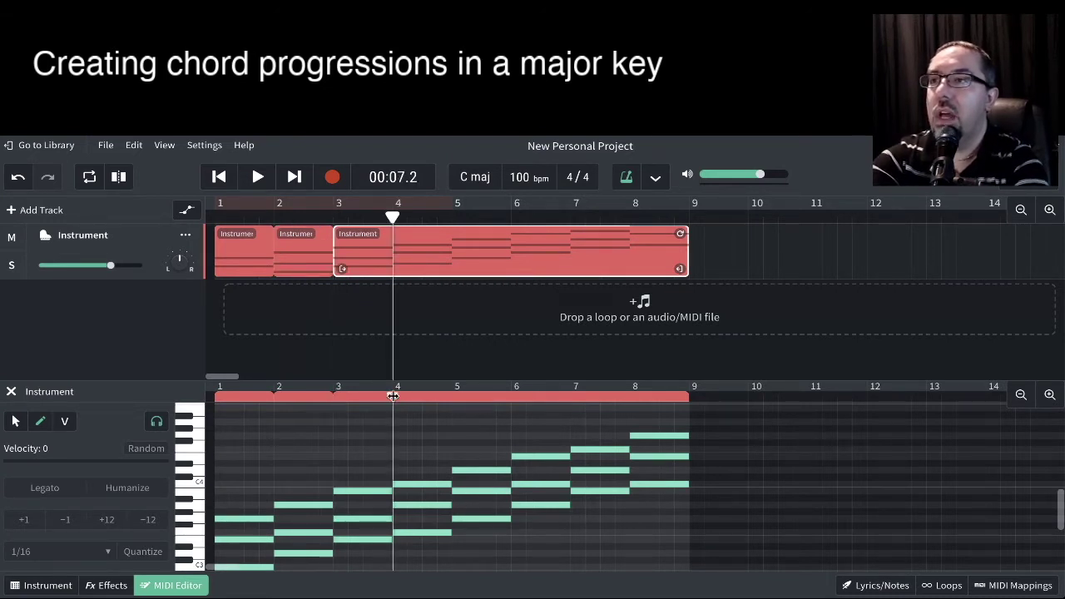
pyautogui.hotkey('ctrl', 'e')
# Step: Split the remaining clip at bars 5, 6, 7 and 8 with Ctrl+E
pyautogui.click(452, 397)
pyautogui.hotkey('ctrl', 'e')
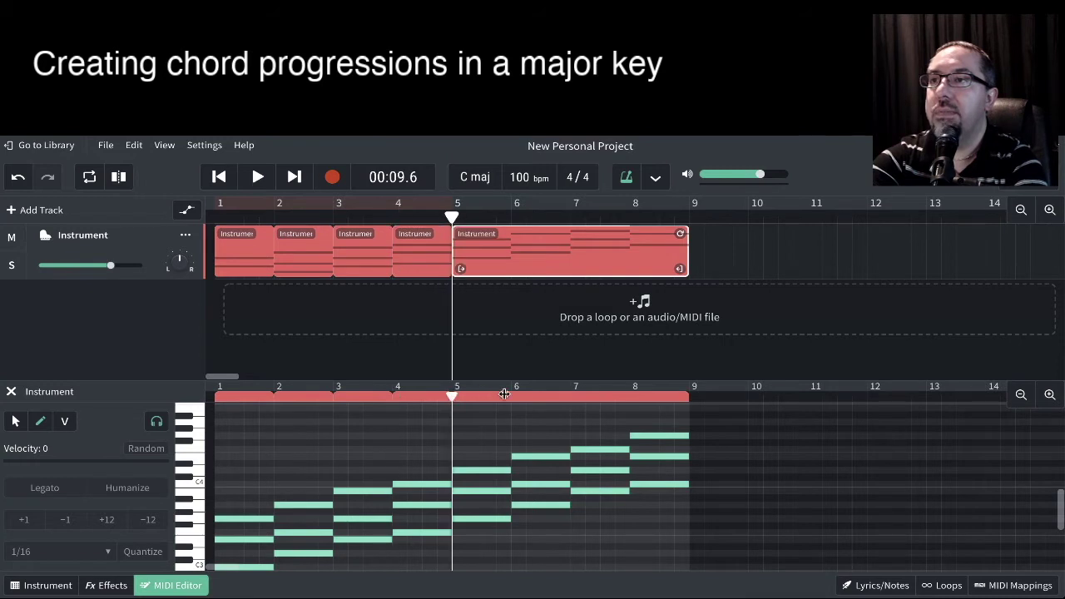
pyautogui.click(510, 397)
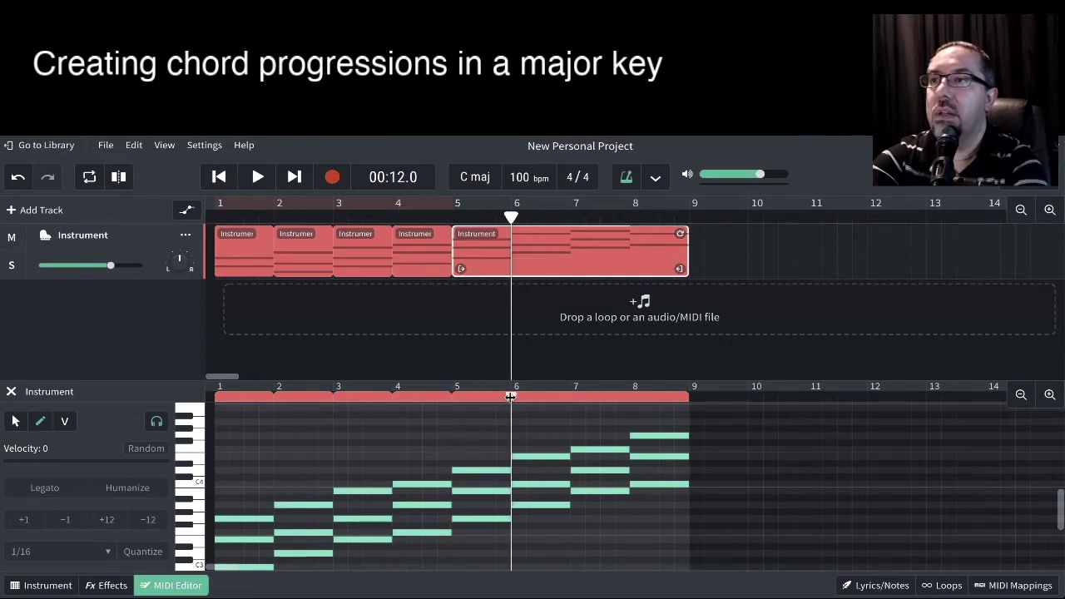
pyautogui.hotkey('ctrl', 'e')
pyautogui.click(573, 397)
pyautogui.hotkey('ctrl', 'e')
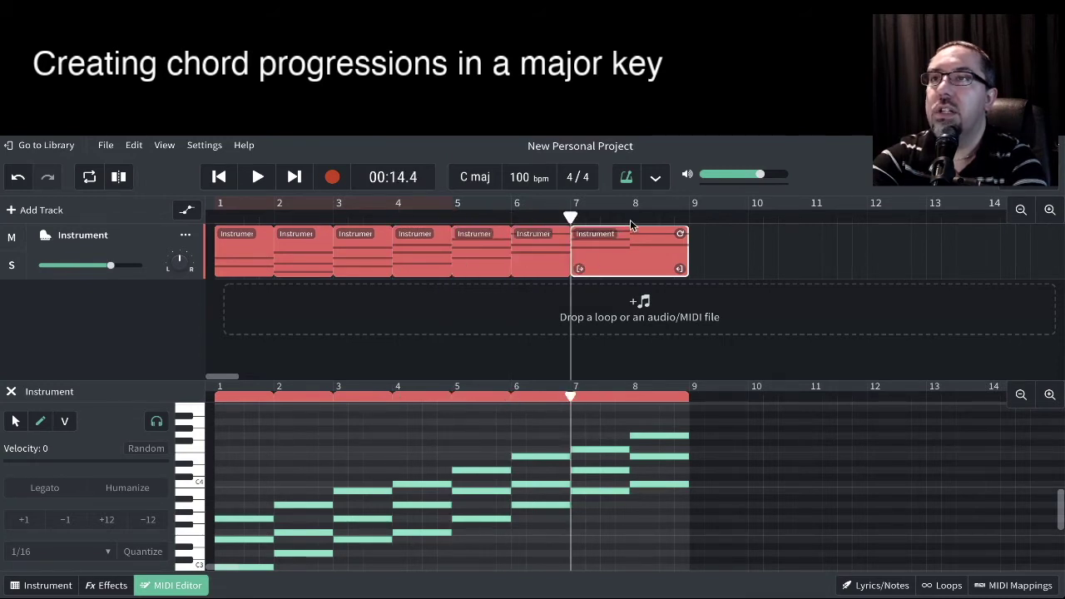
pyautogui.click(631, 396)
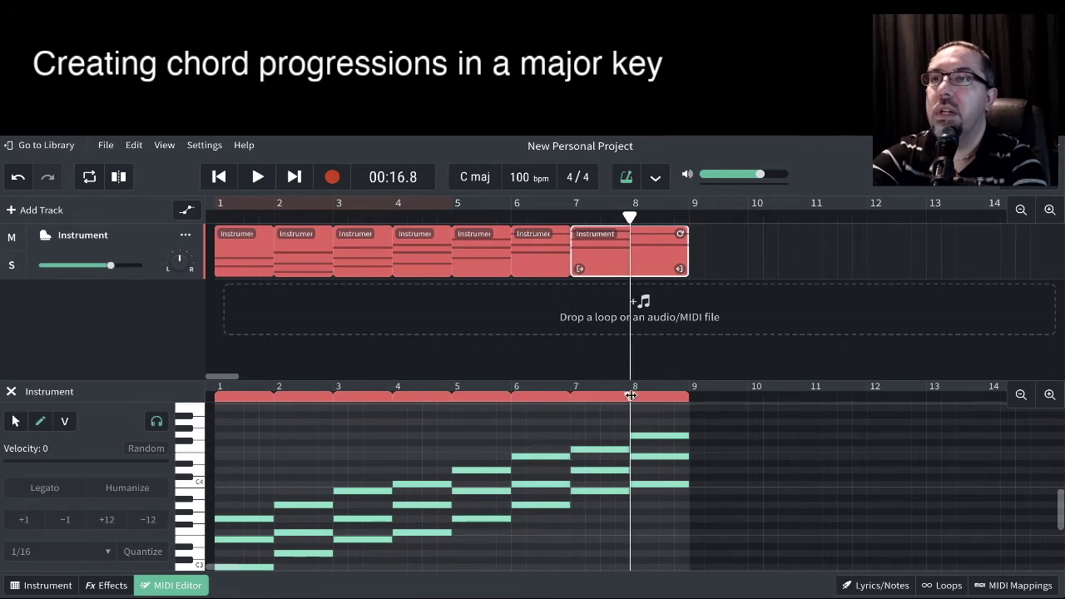
pyautogui.hotkey('ctrl', 'e')
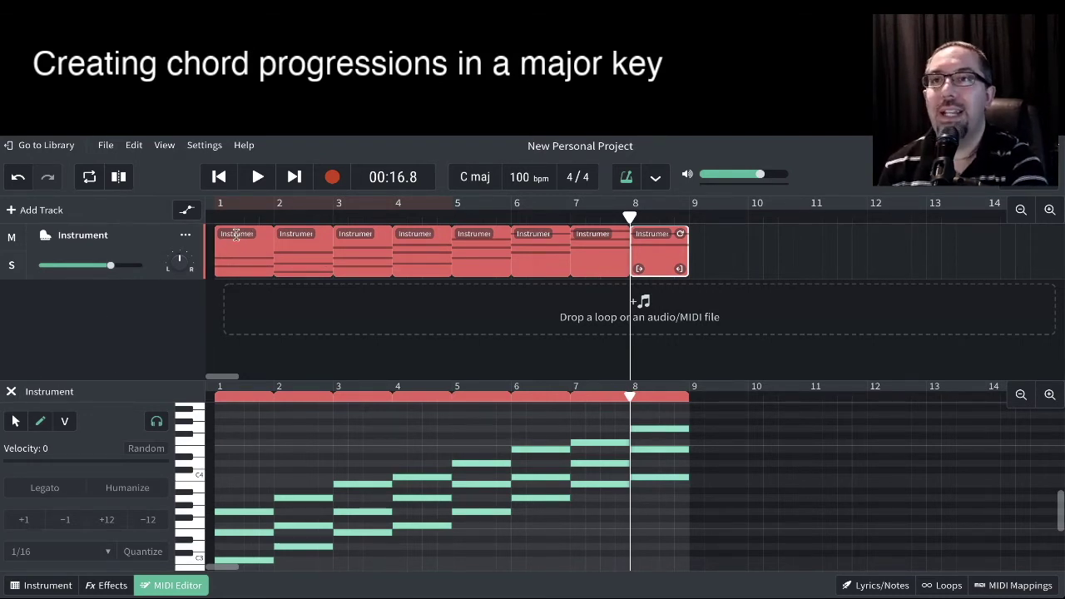
# Step: Rename the first chord clip 'I - C Maj'
pyautogui.doubleClick(236, 236)
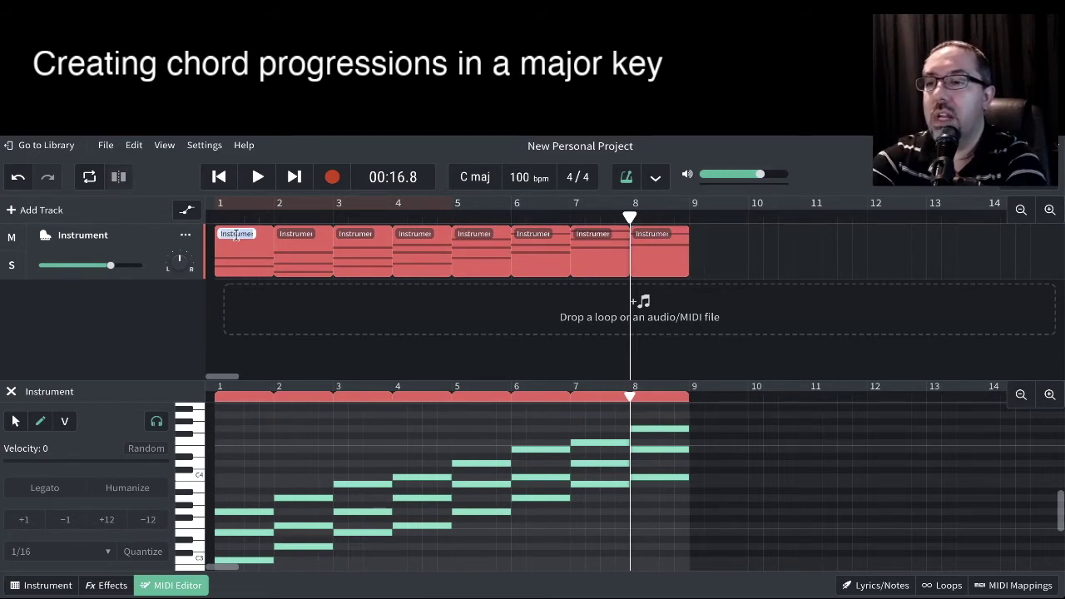
pyautogui.press('BackSpace')
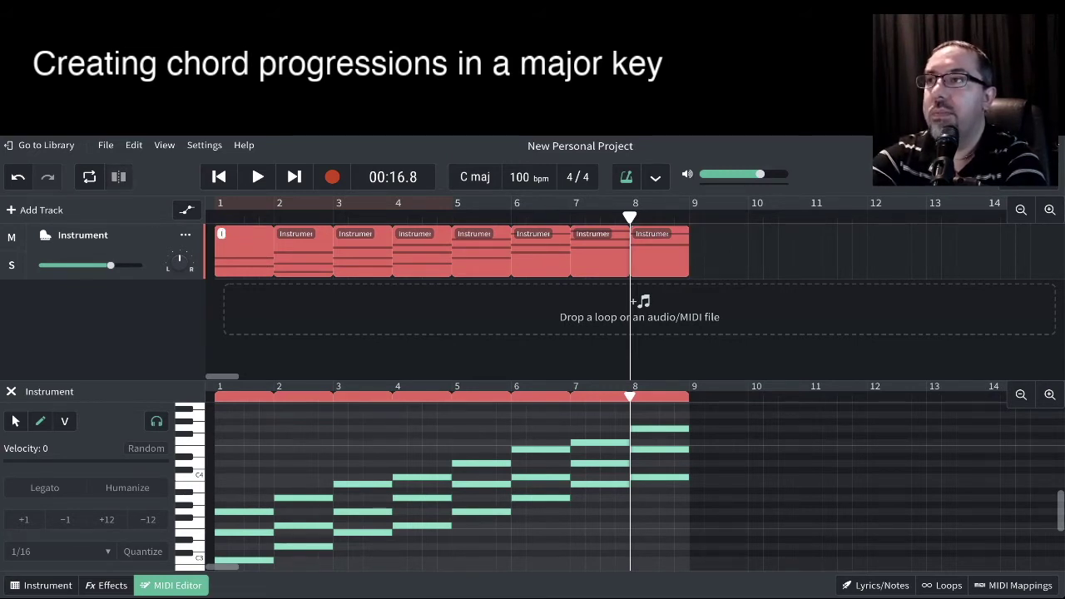
pyautogui.write('I - C')
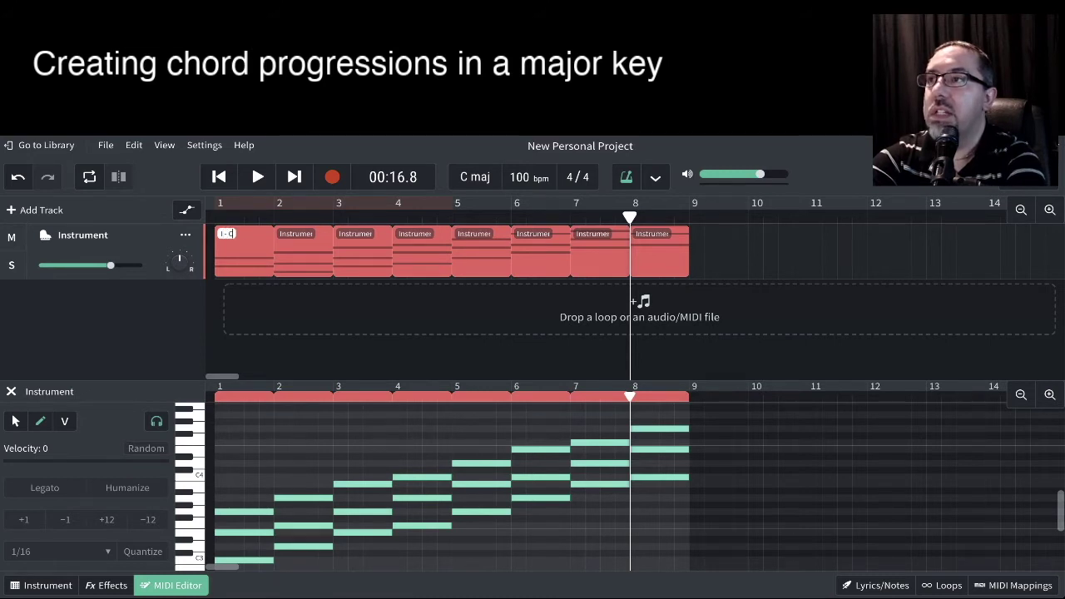
pyautogui.write(' Maj')
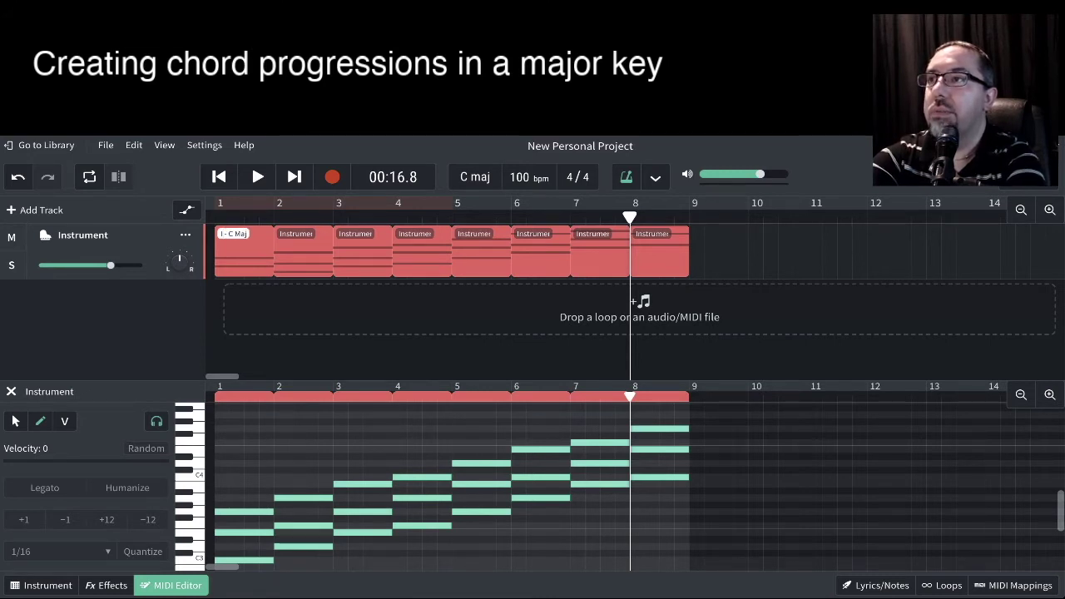
pyautogui.doubleClick(296, 234)
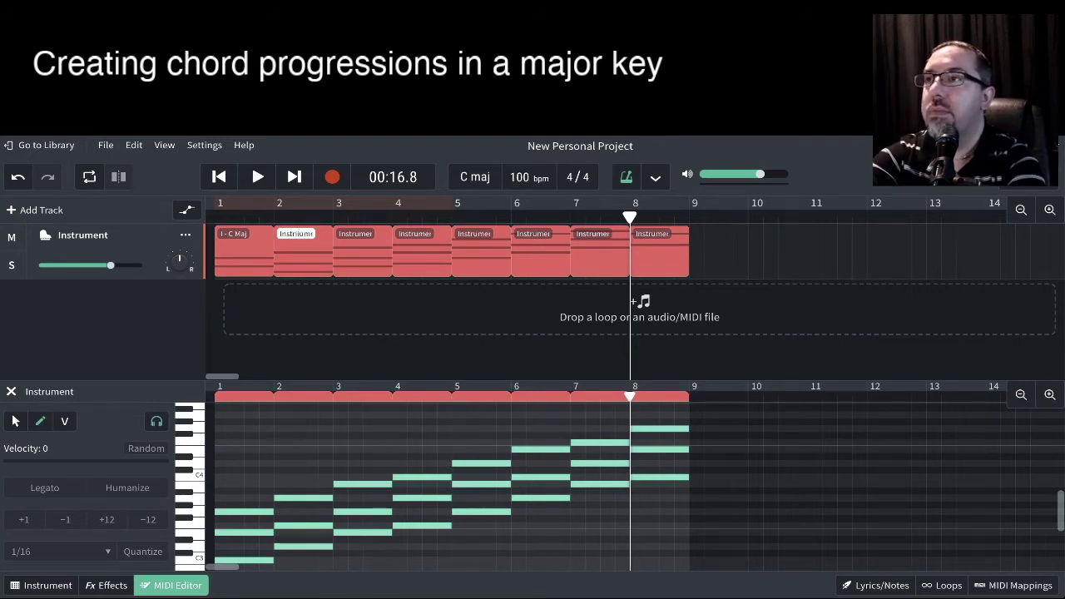
# Step: Rename the second and third chord clips 'ii - D Min' and 'iii - E Min'
pyautogui.doubleClick(287, 232)
pyautogui.press('BackSpace')
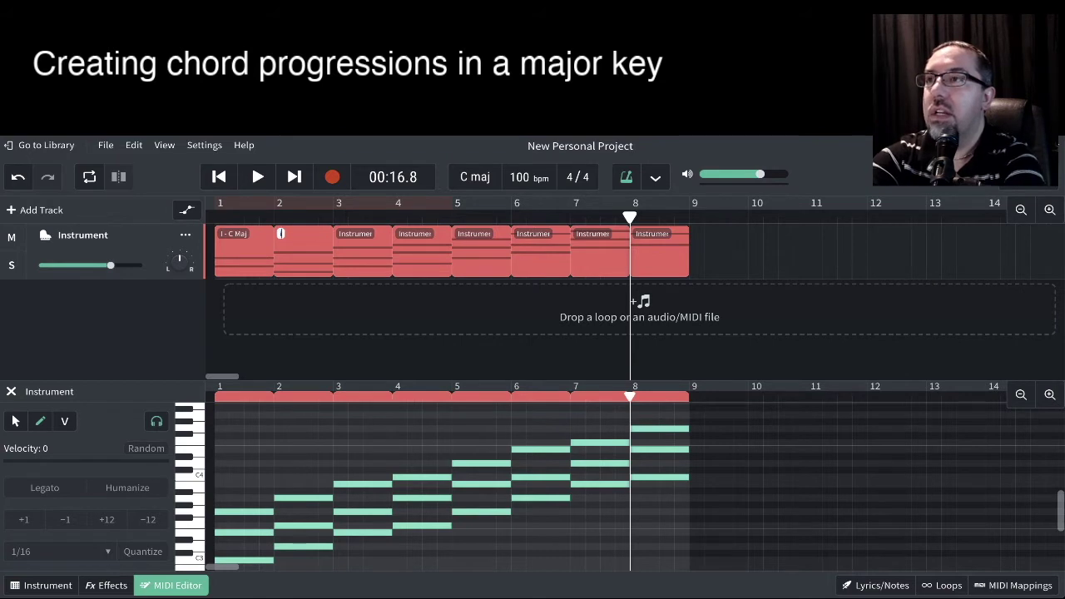
pyautogui.write('ii - D Min')
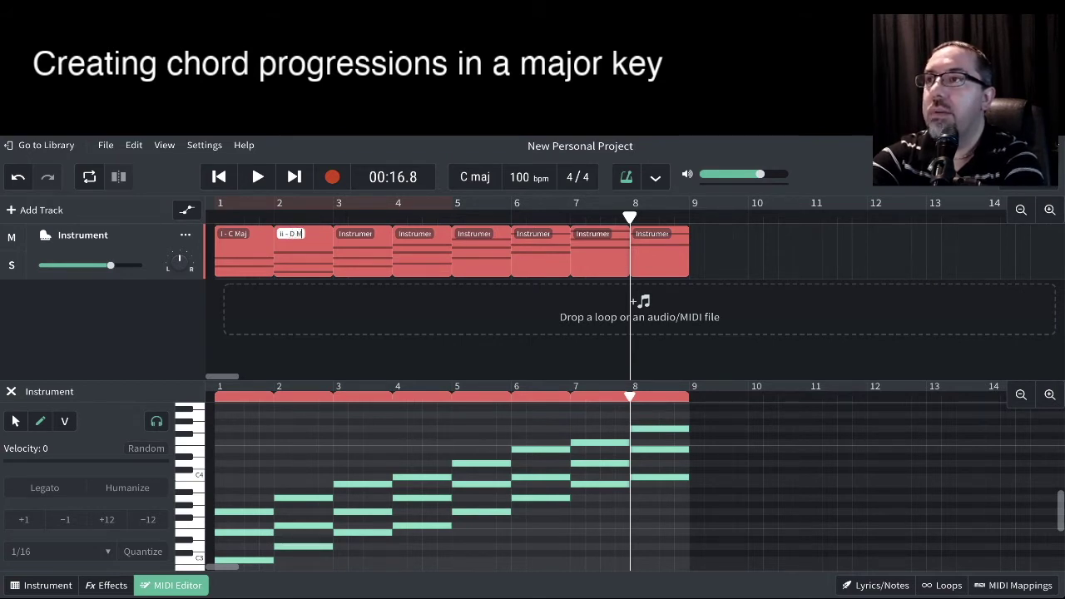
pyautogui.doubleClick(347, 233)
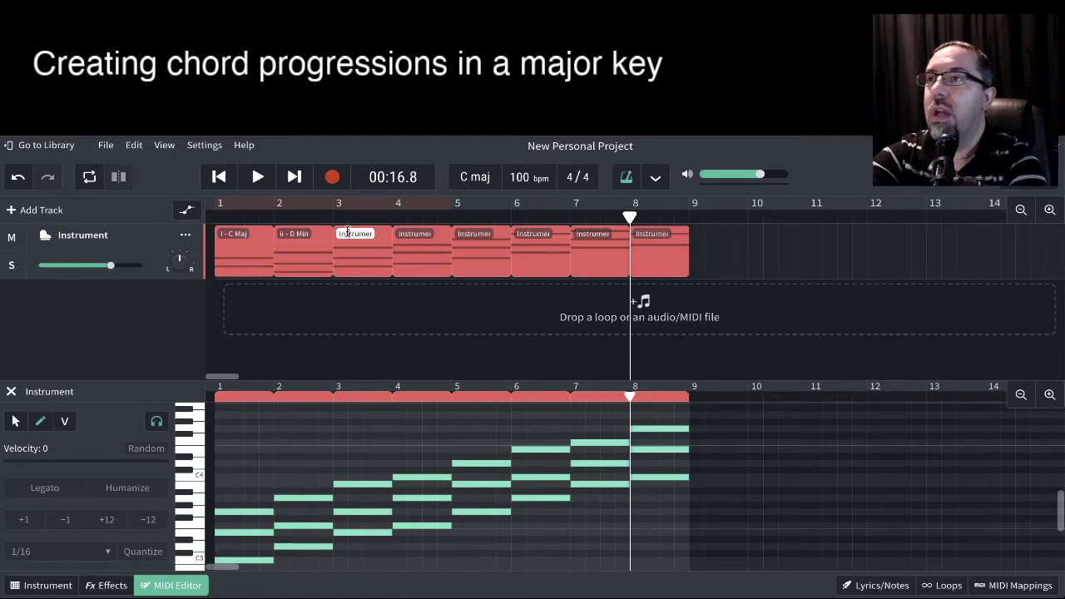
pyautogui.doubleClick(348, 233)
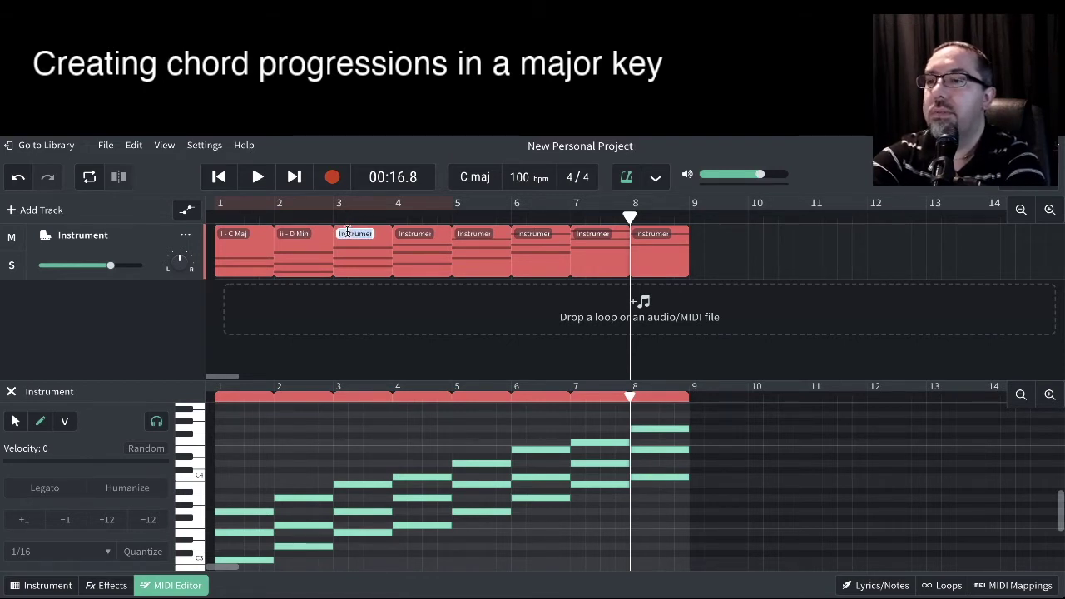
pyautogui.write('iii - ')
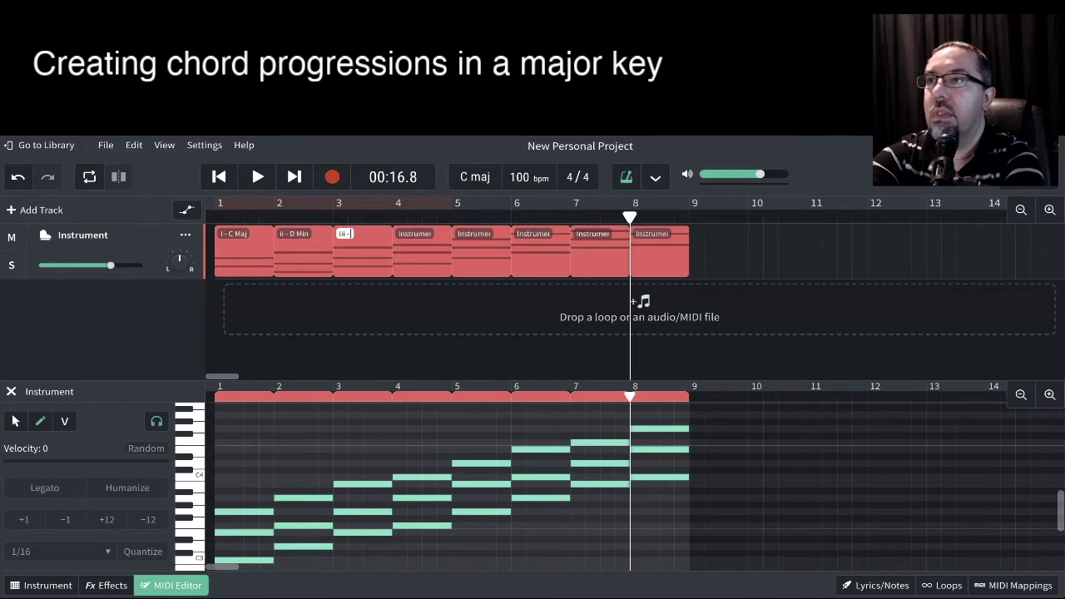
pyautogui.write('E')
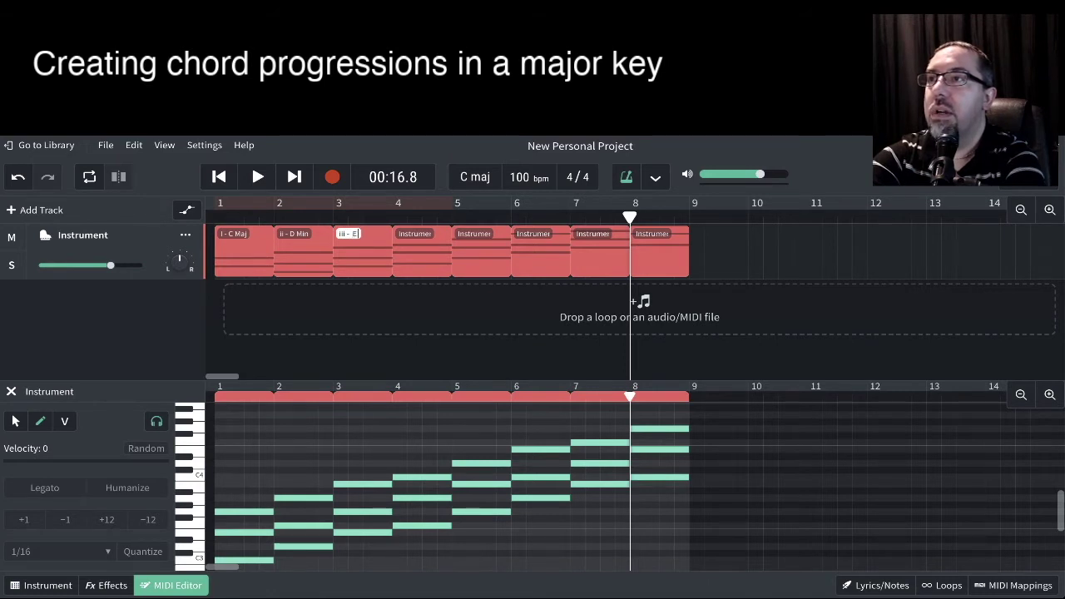
pyautogui.write(' Min')
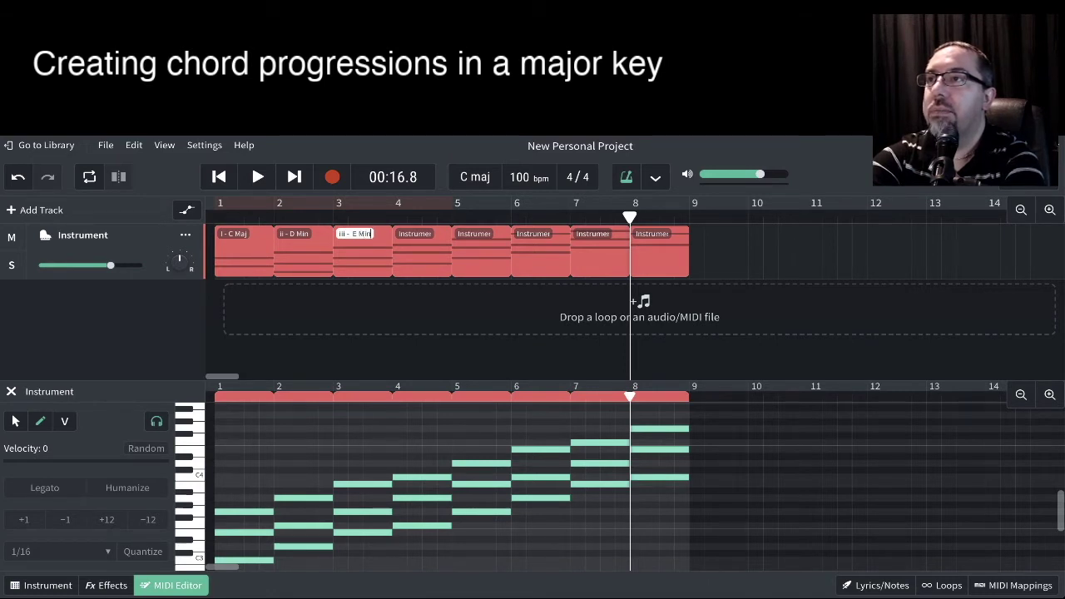
pyautogui.doubleClick(410, 234)
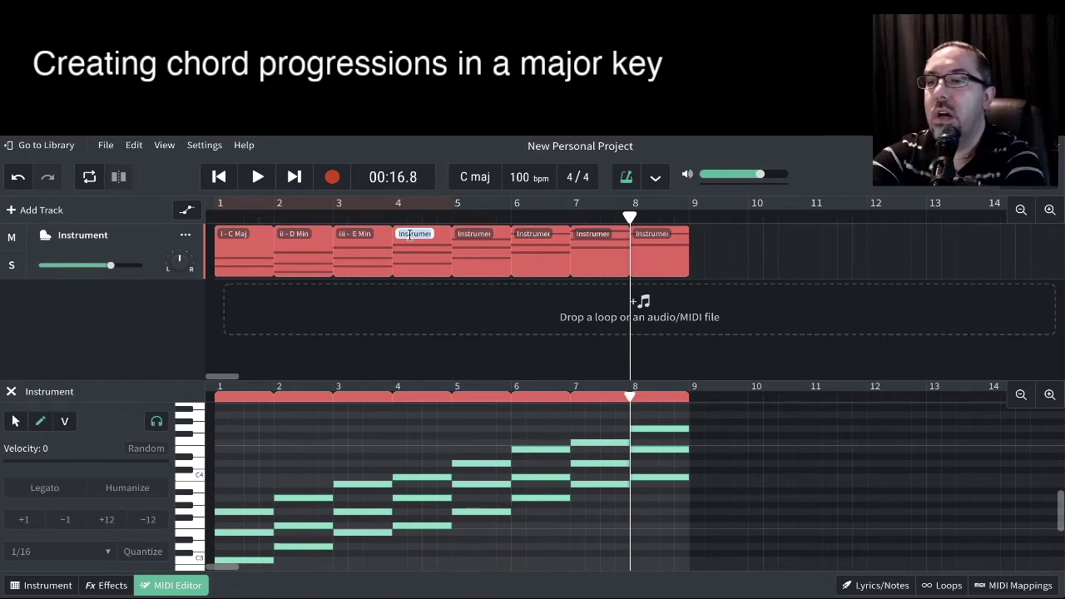
# Step: Type 'IV - F Maj', 'V - G Maj' (fixing a typo) and 'vi - A Min' into clip labels four to six
pyautogui.write('IV')
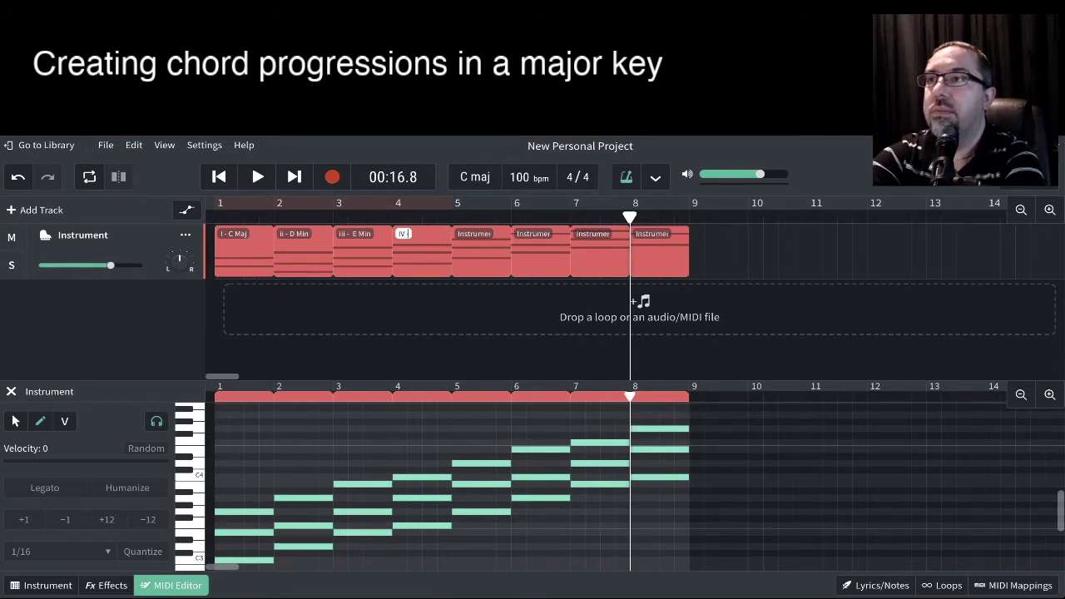
pyautogui.write(' - F')
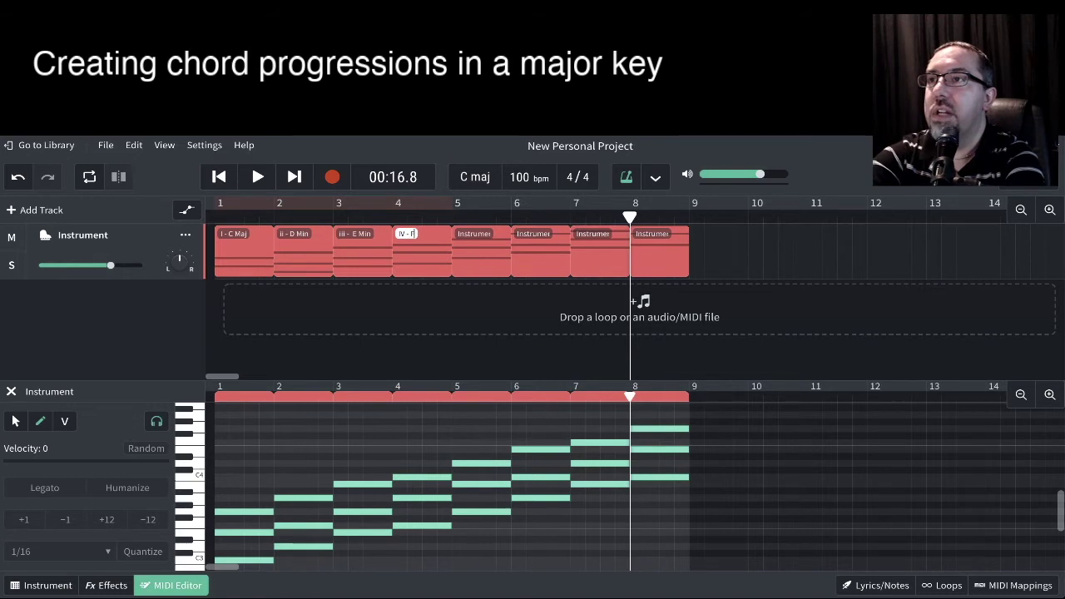
pyautogui.write(' Maj')
pyautogui.doubleClick(479, 236)
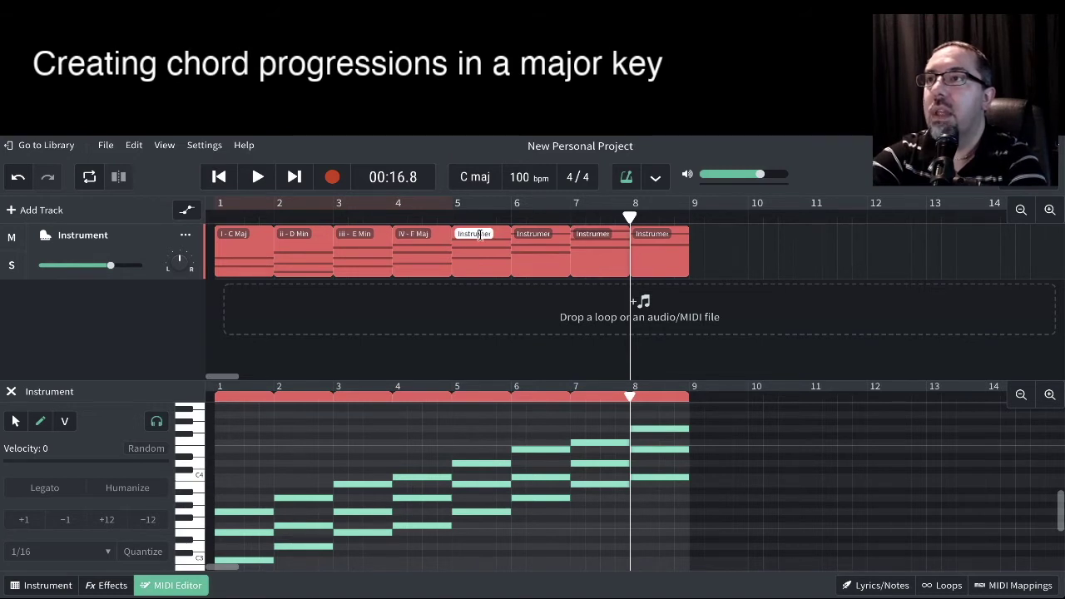
pyautogui.doubleClick(480, 235)
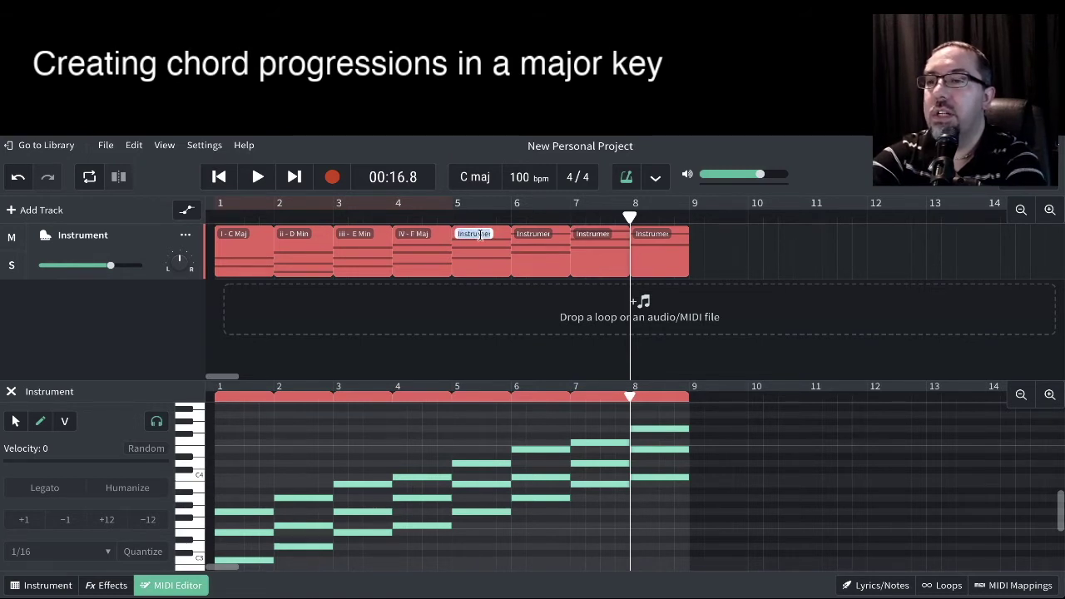
pyautogui.write('V - M')
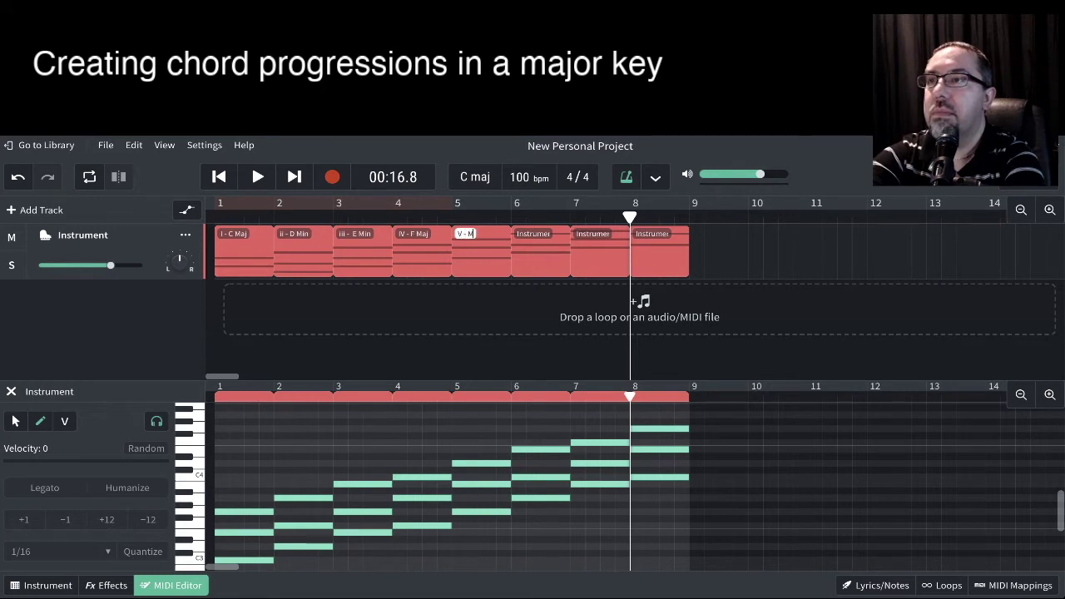
pyautogui.press('BackSpace')
pyautogui.write('G M')
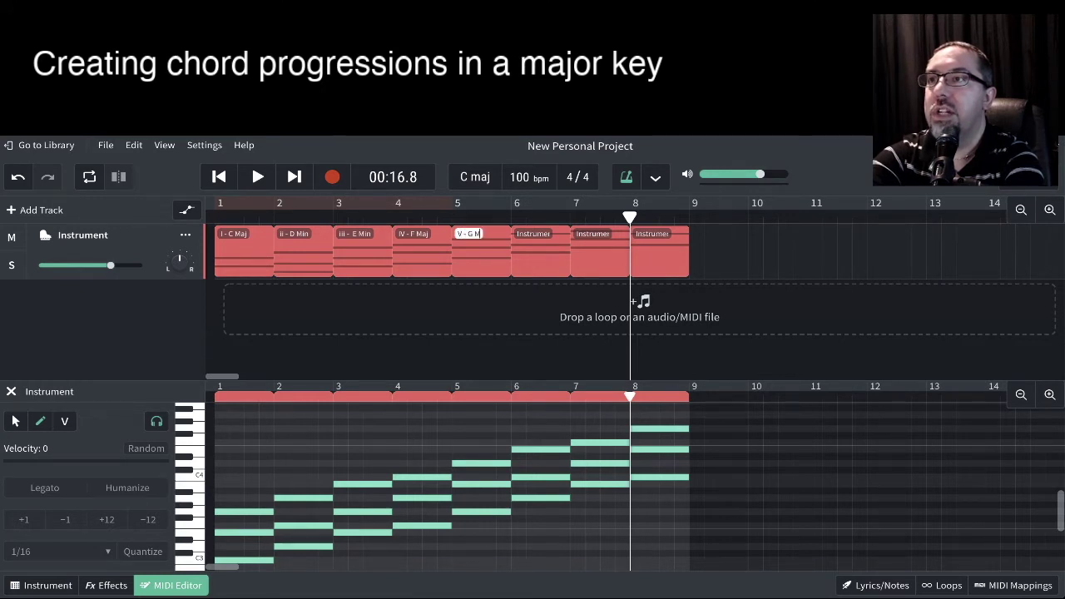
pyautogui.write('aj')
pyautogui.doubleClick(523, 234)
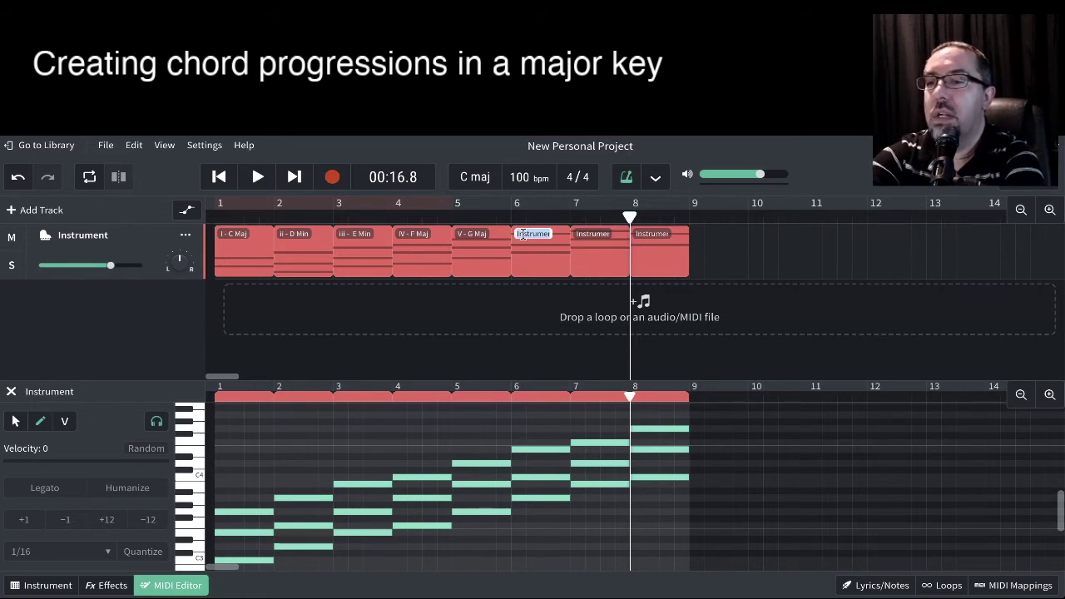
pyautogui.write('vi')
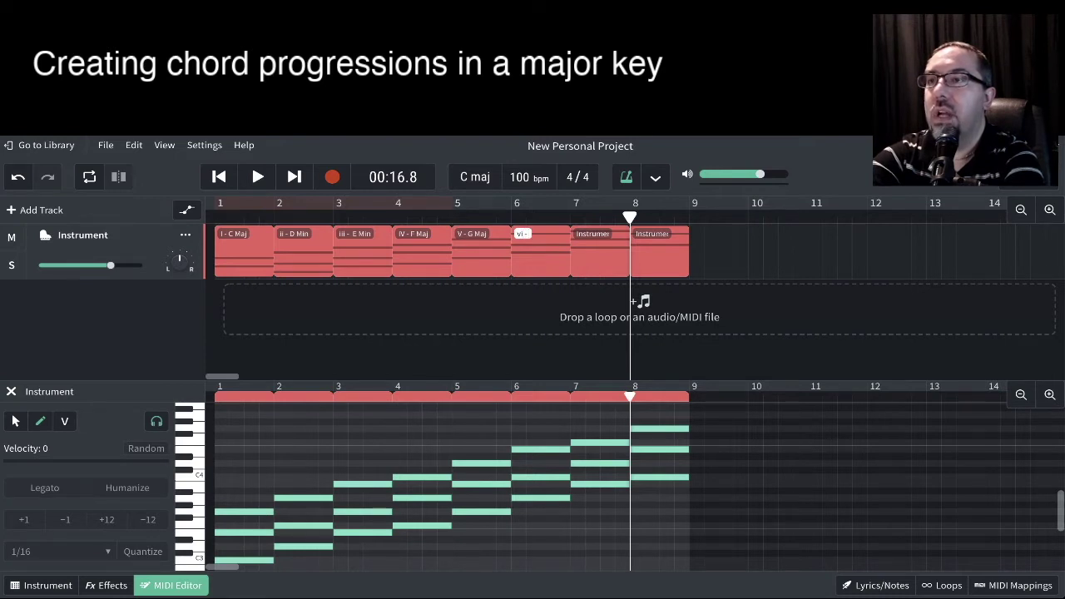
pyautogui.write(' - A M')
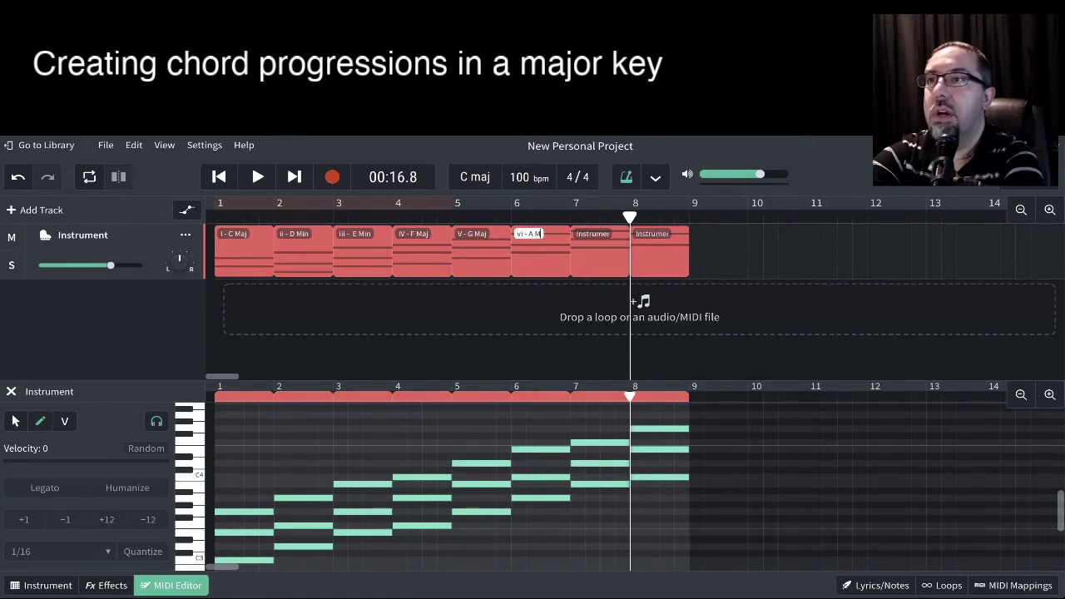
pyautogui.write('in')
pyautogui.doubleClick(589, 234)
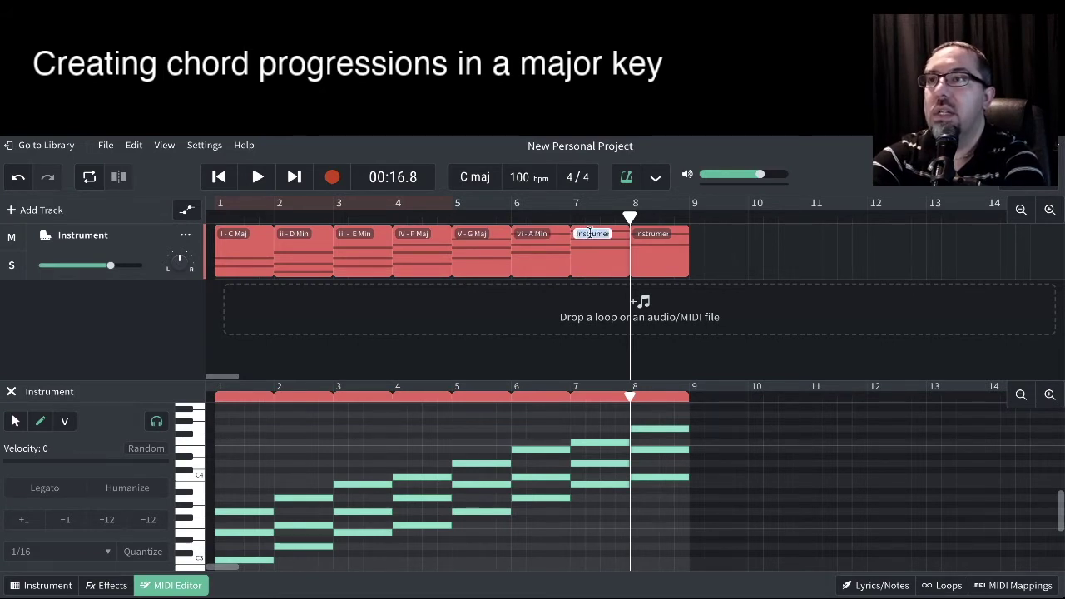
# Step: Rename the seventh clip 'vii° - B Dim' and the eighth clip 'I - C Maj'
pyautogui.write('v')
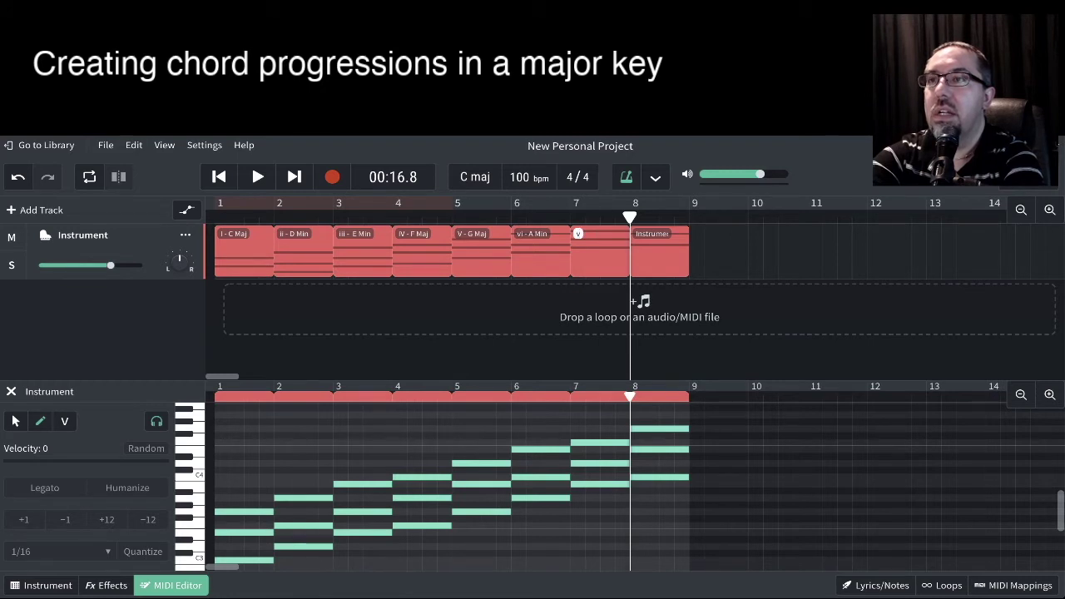
pyautogui.write('ii')
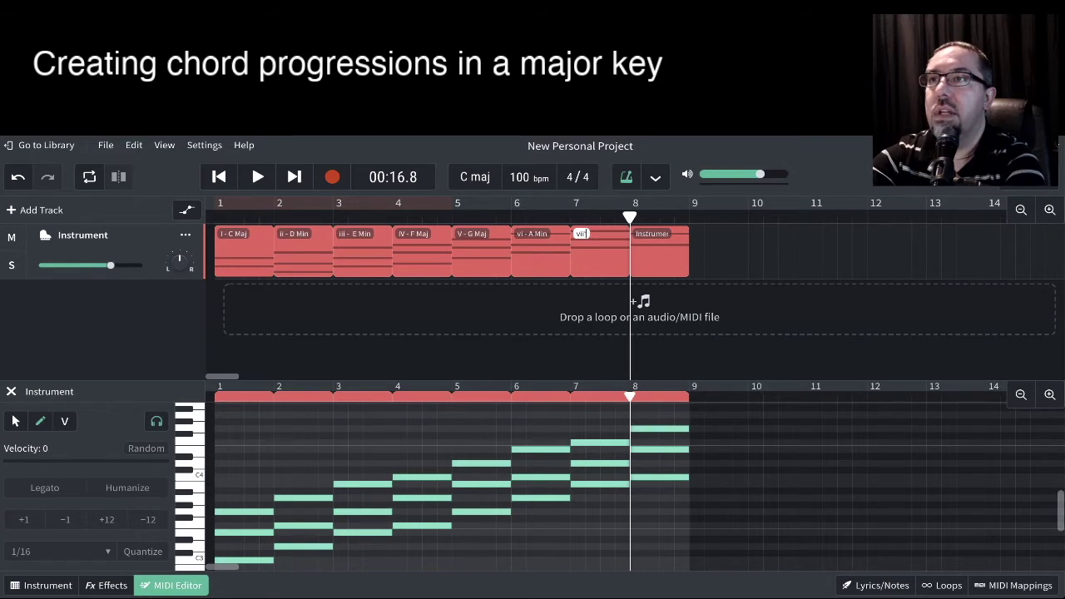
pyautogui.write('-')
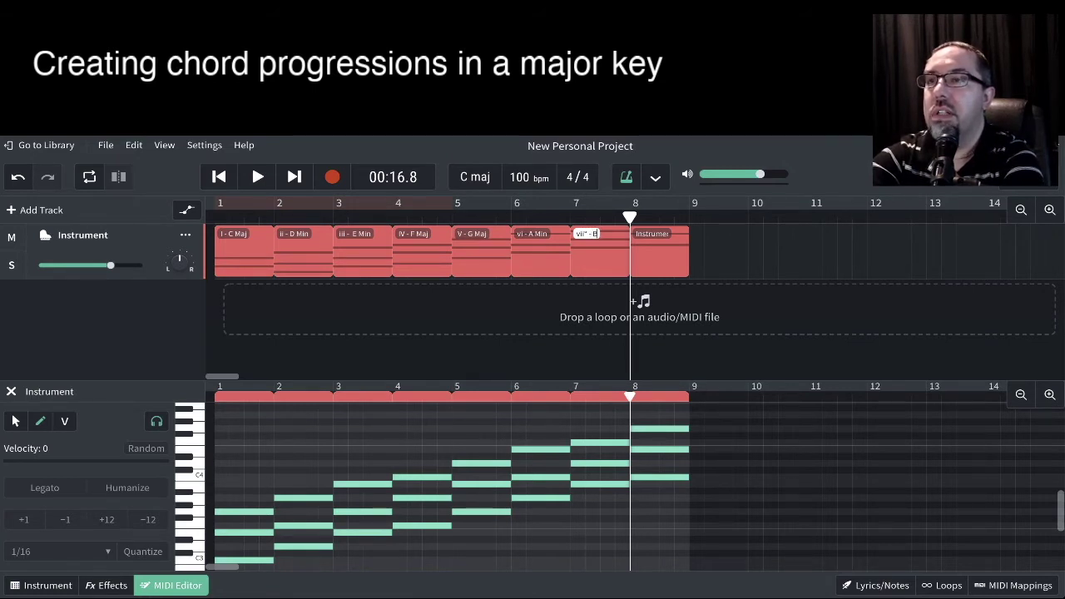
pyautogui.write(' B Dim')
pyautogui.press('Return')
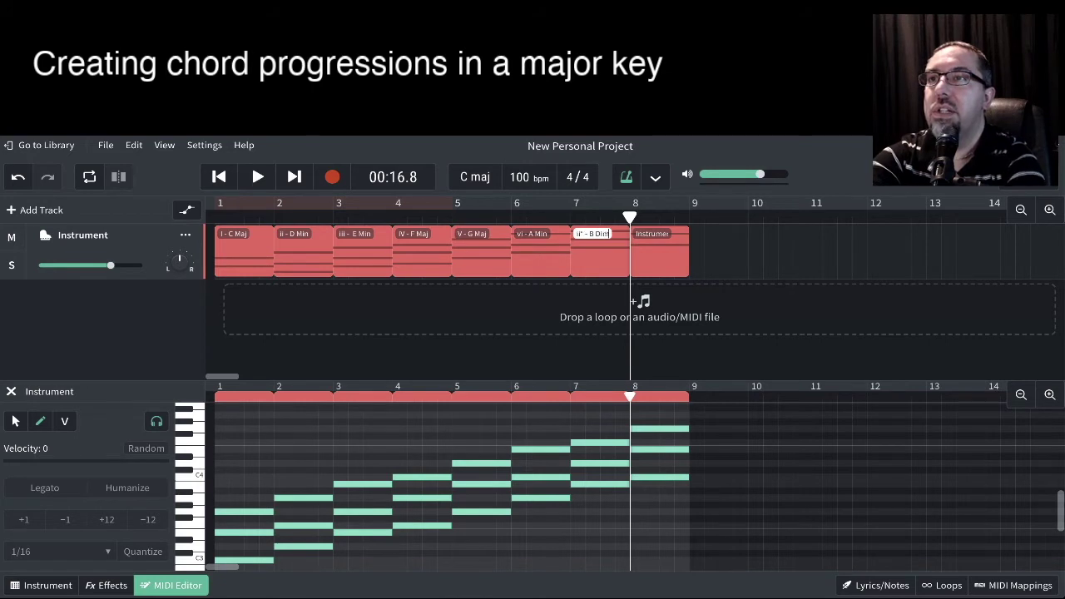
pyautogui.doubleClick(651, 234)
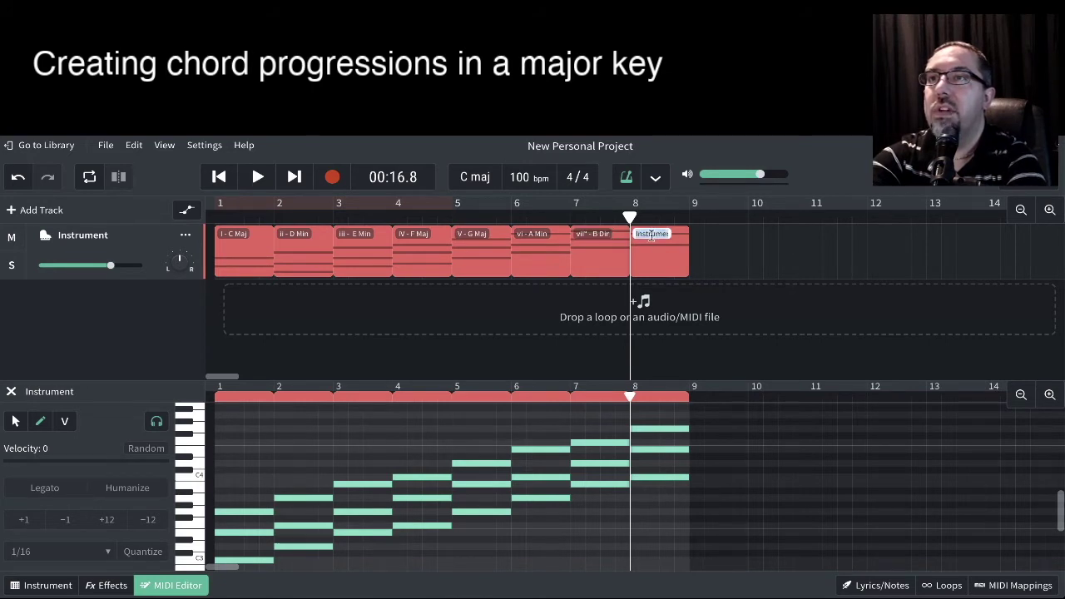
pyautogui.press('BackSpace')
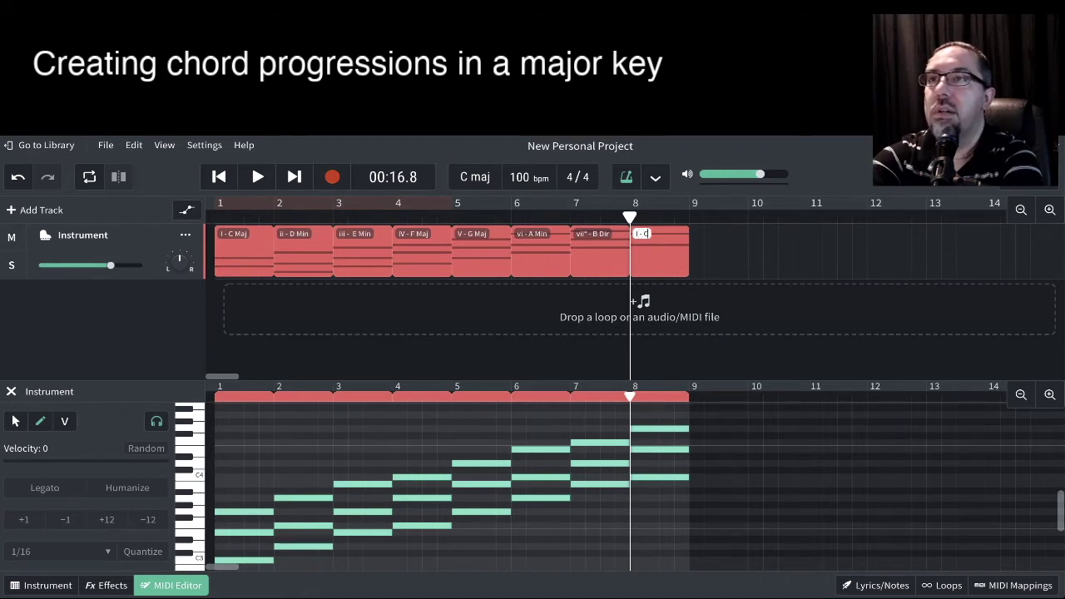
pyautogui.write('Maj')
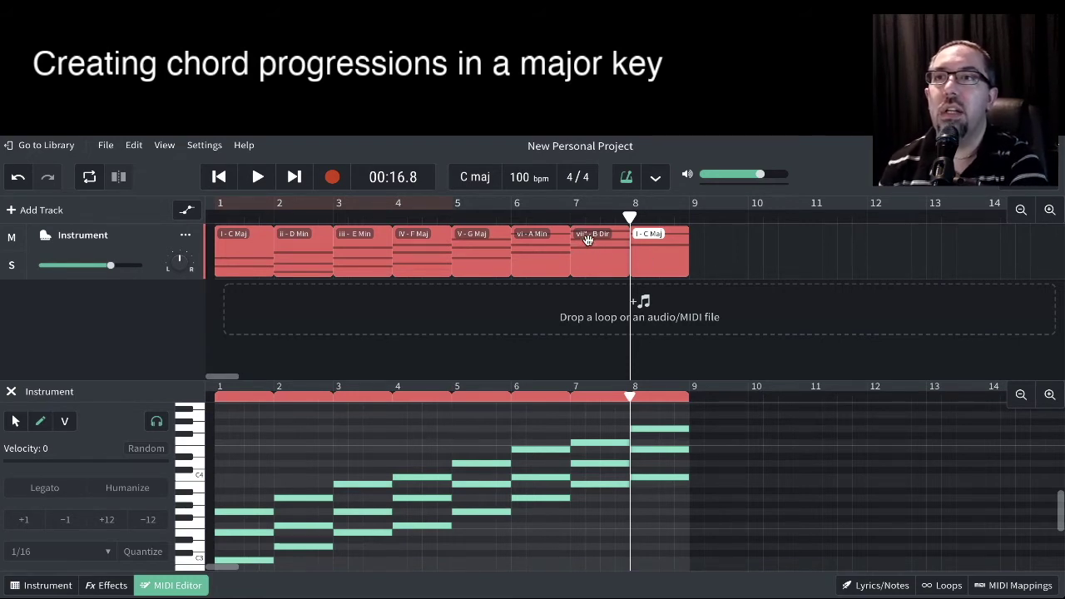
# Step: Zoom in on the last chord clips to check their labels, then zoom back out
pyautogui.click(1050, 210)
pyautogui.click(1050, 210)
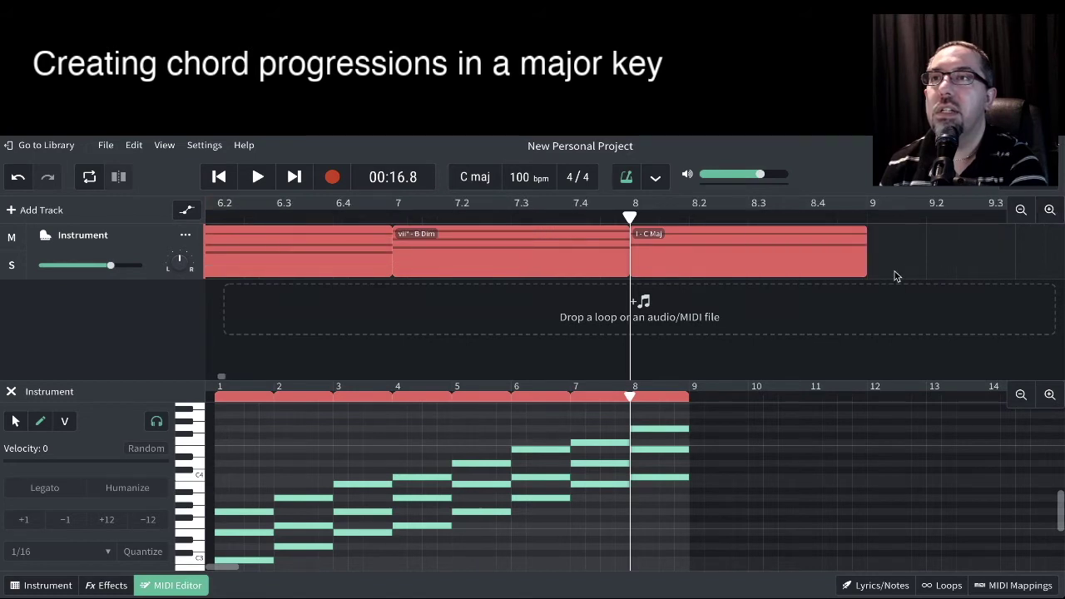
pyautogui.hscroll(-2, 895, 276)
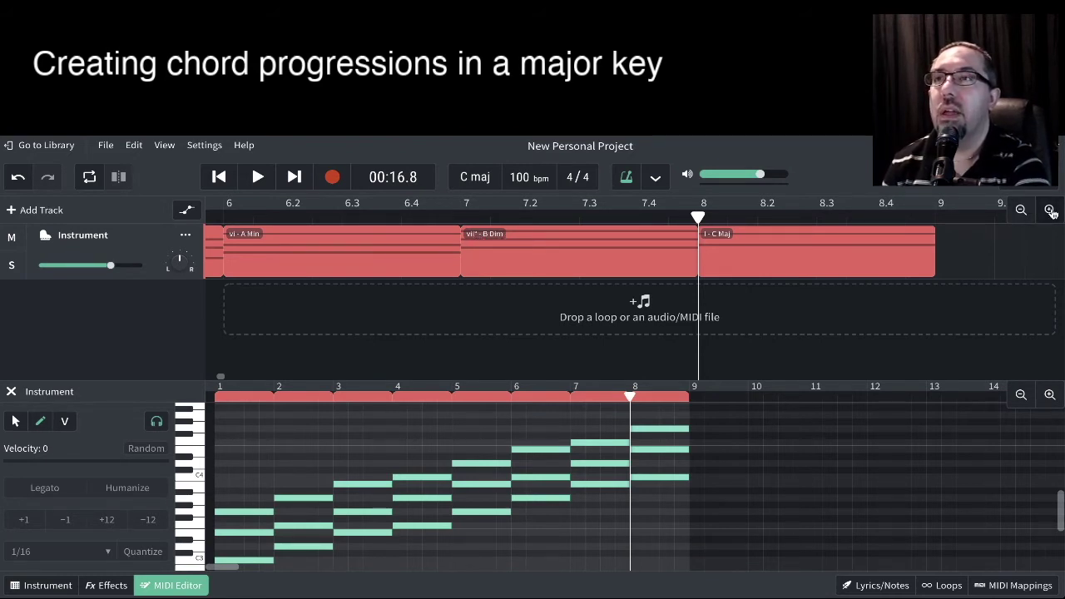
pyautogui.click(1050, 211)
pyautogui.click(1022, 211)
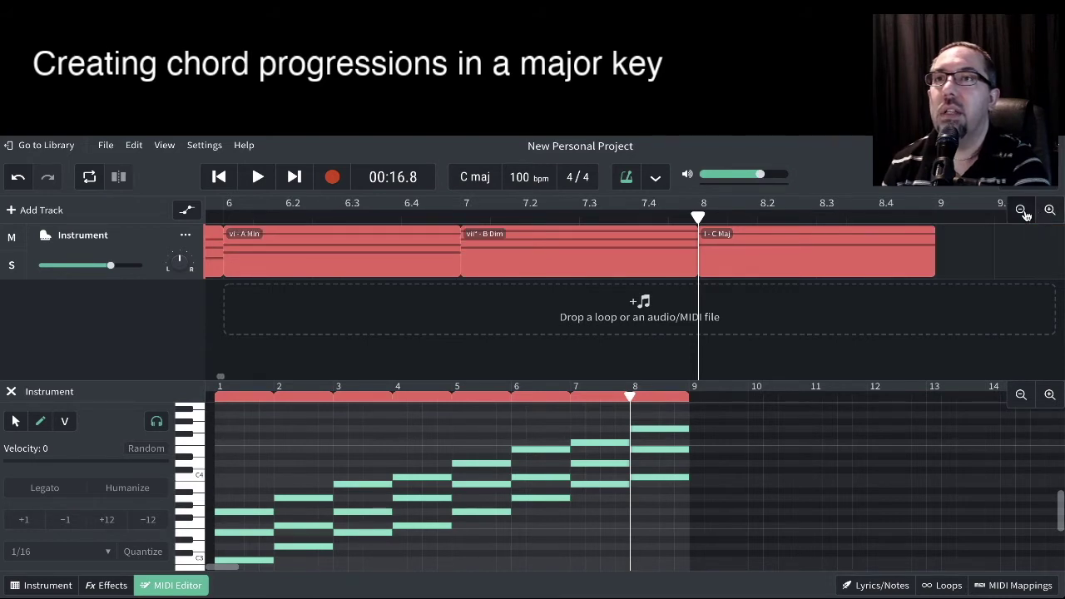
pyautogui.click(1023, 211)
pyautogui.click(1022, 211)
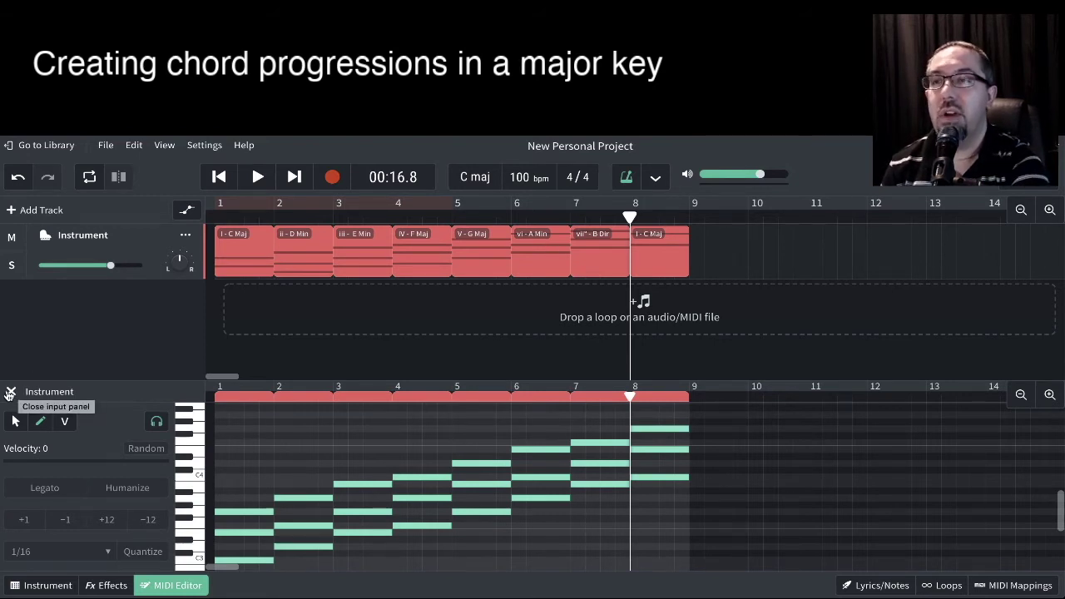
pyautogui.click(220, 178)
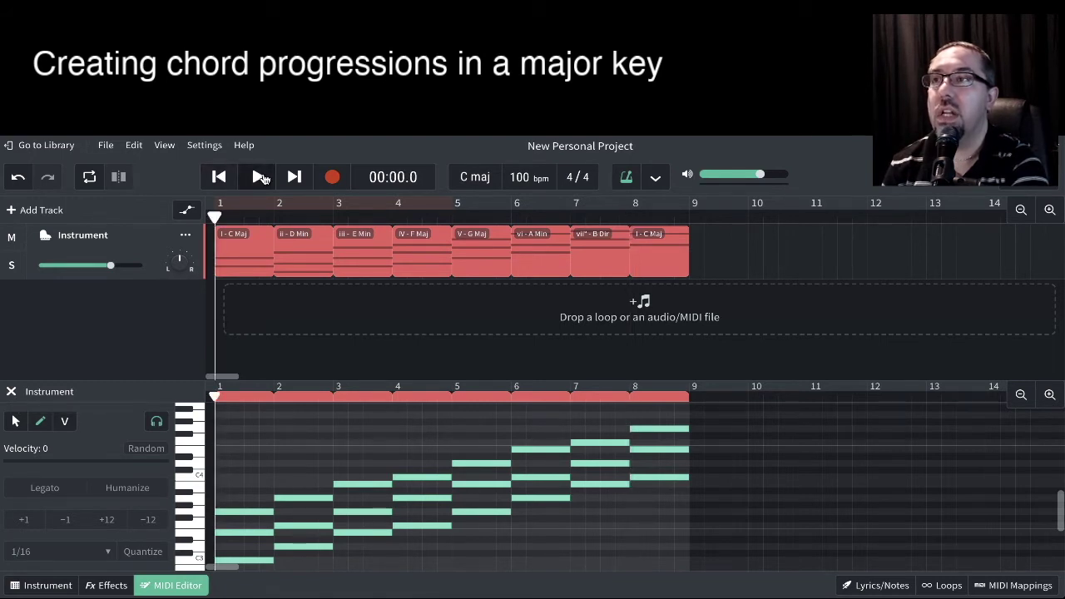
pyautogui.click(260, 178)
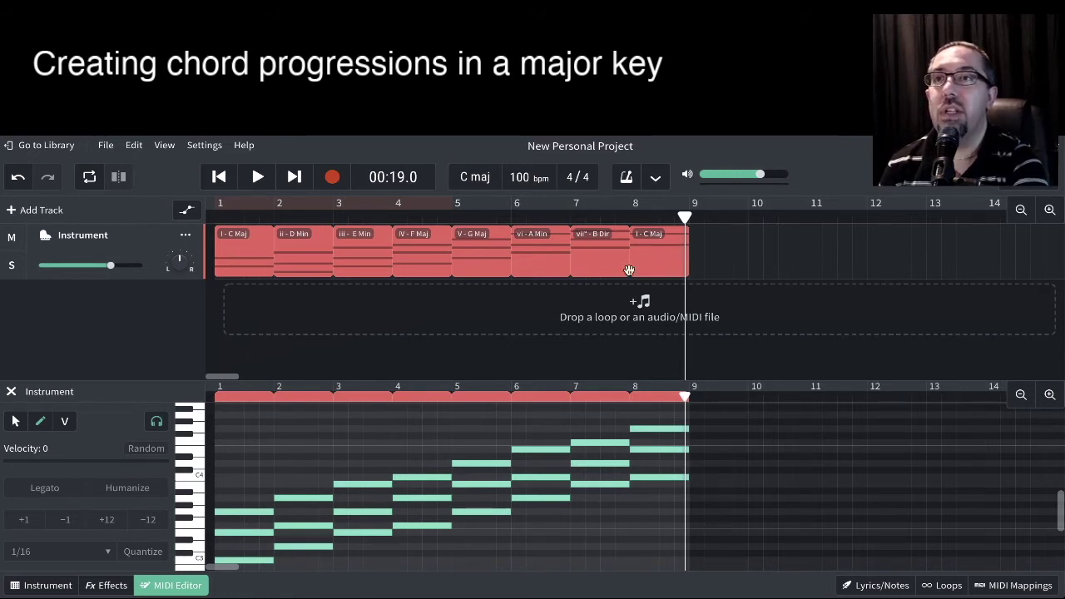
pyautogui.click(218, 180)
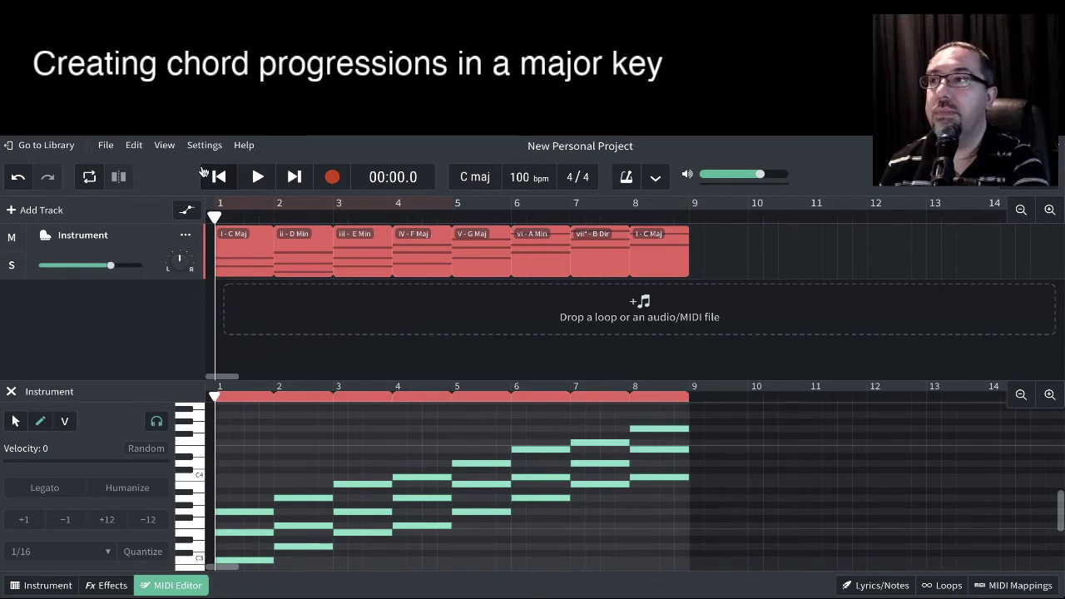
# Step: Add Grand Piano track Instrument 2, mute the first chord track, show its keyboard, and check metronome settings
pyautogui.click(42, 210)
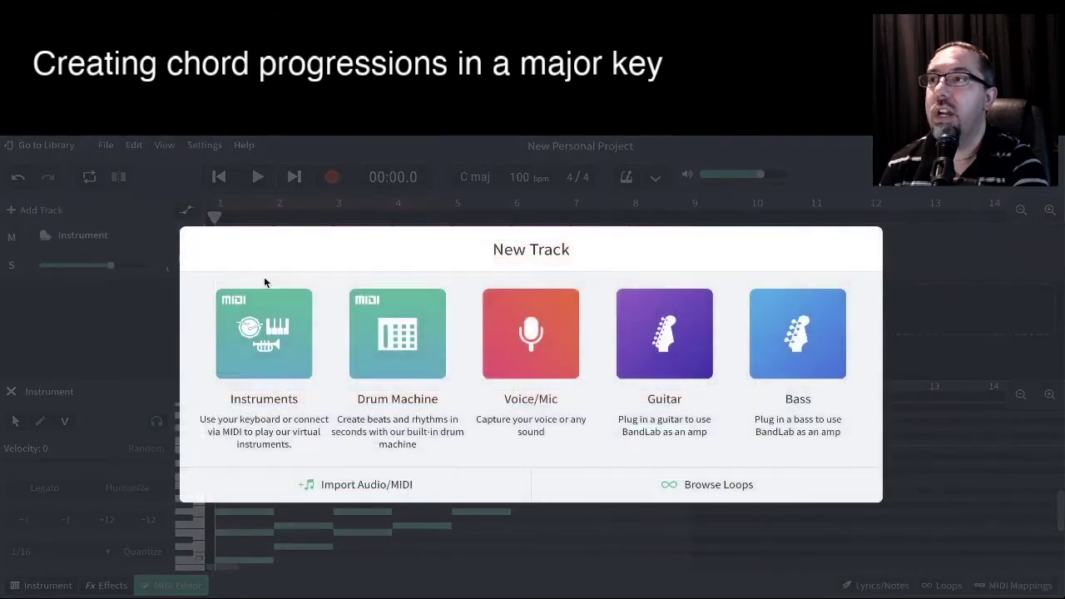
pyautogui.click(283, 330)
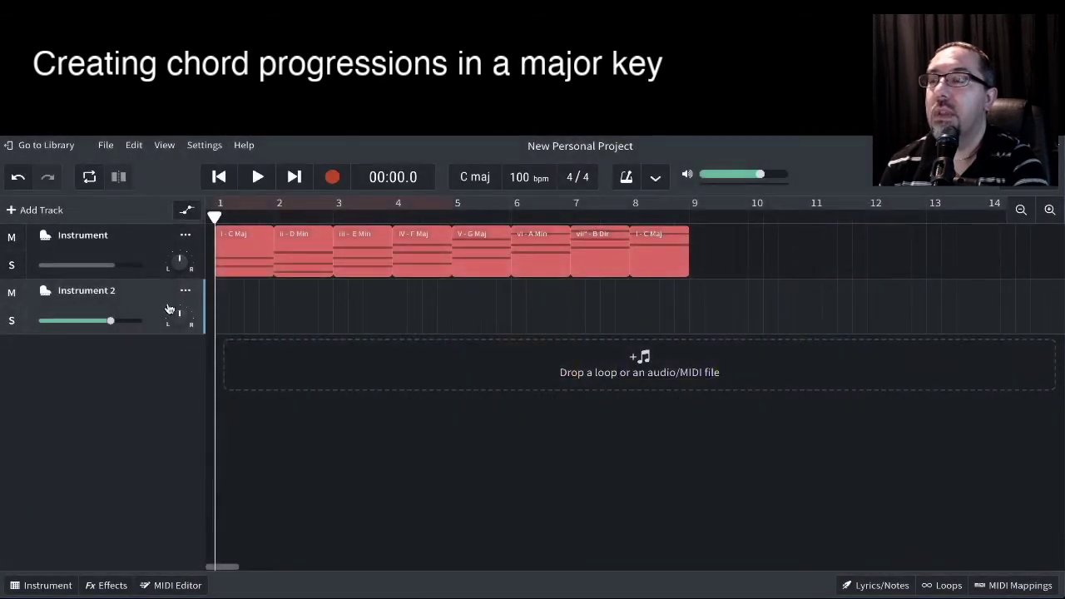
pyautogui.click(11, 237)
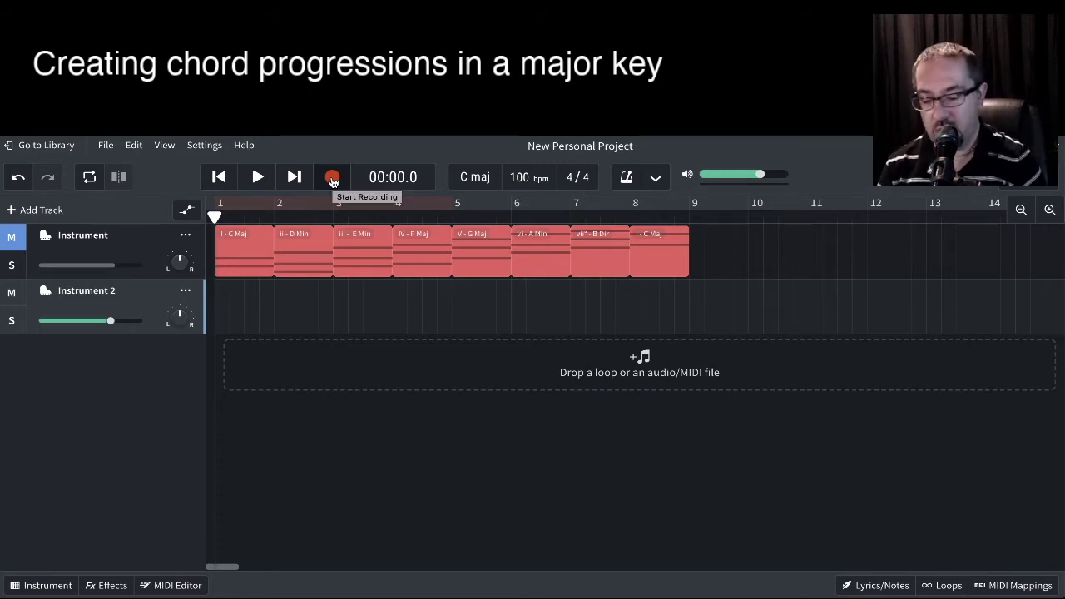
pyautogui.click(43, 584)
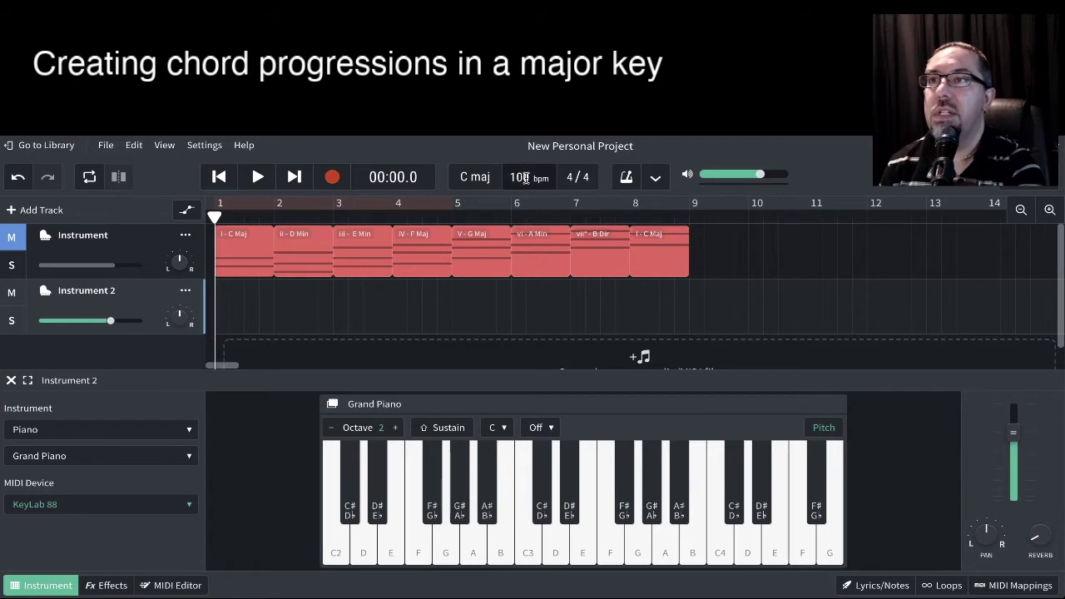
pyautogui.click(656, 177)
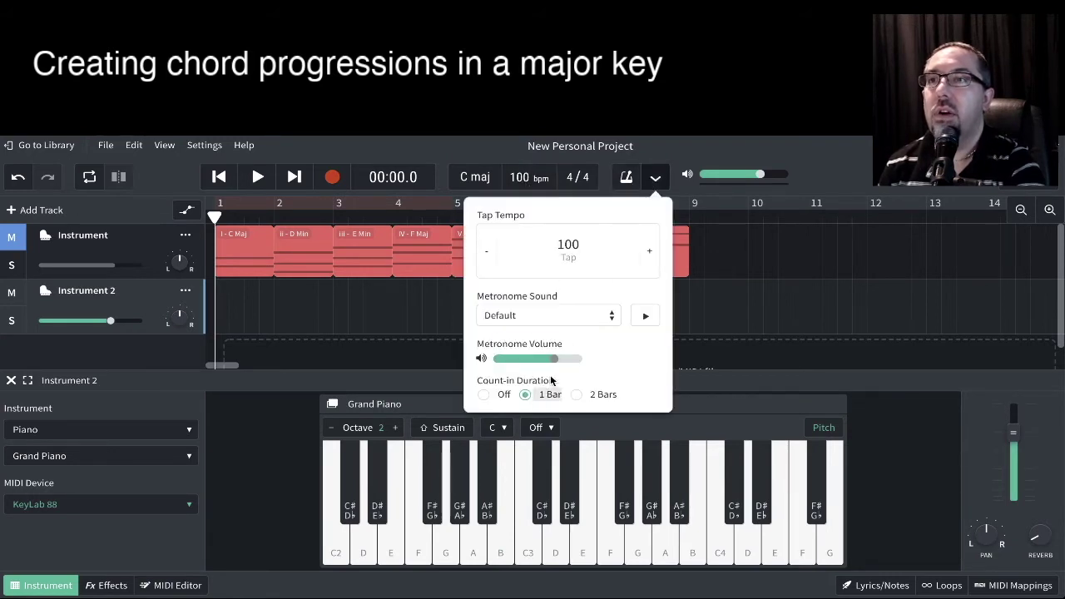
pyautogui.click(686, 190)
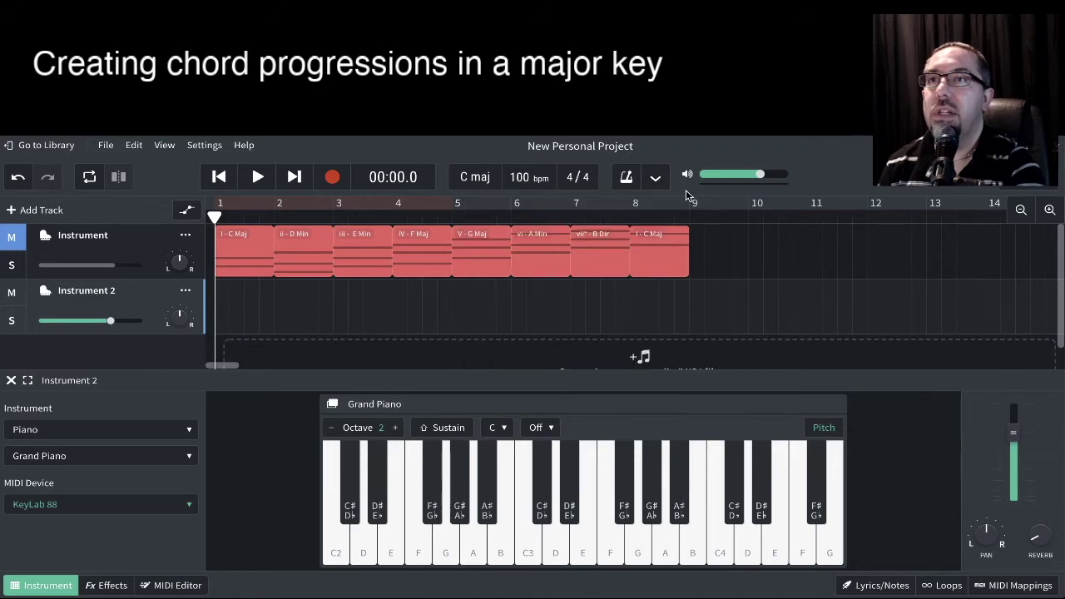
# Step: Record the chords live from the MIDI keyboard into an Instrument 2 clip spanning bars 1–9
pyautogui.click(332, 182)
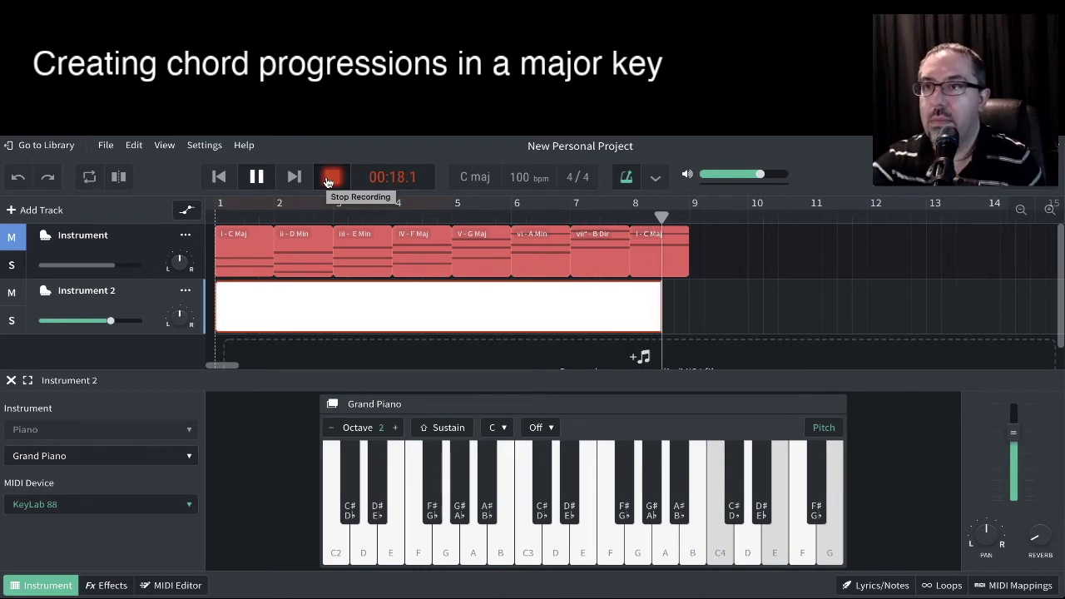
pyautogui.click(329, 182)
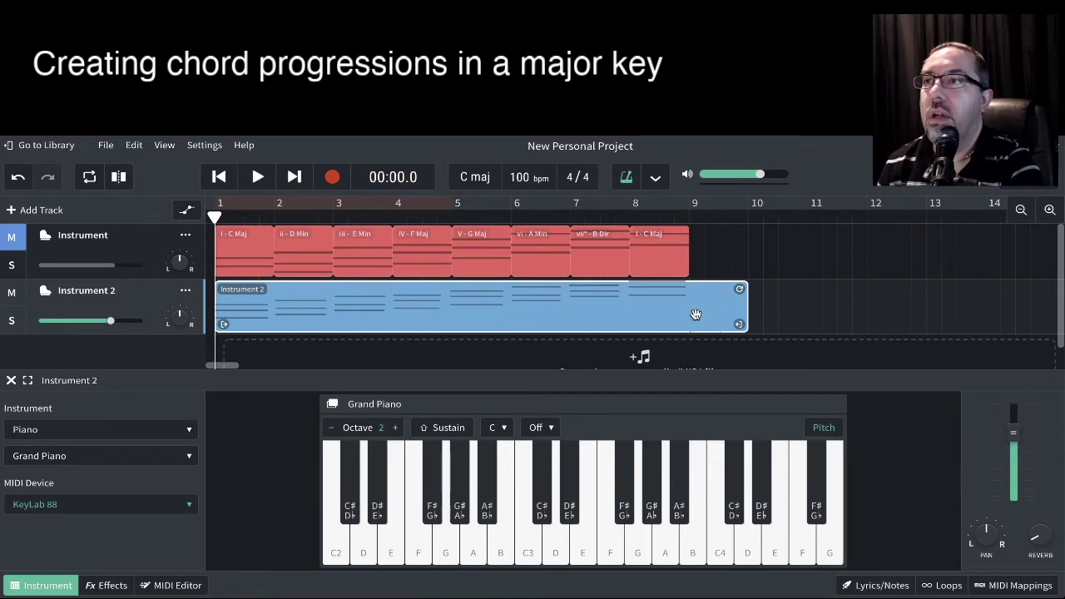
# Step: Open Instrument 2's recorded clip in the MIDI editor and delete the two stray notes after bar 9
pyautogui.click(176, 585)
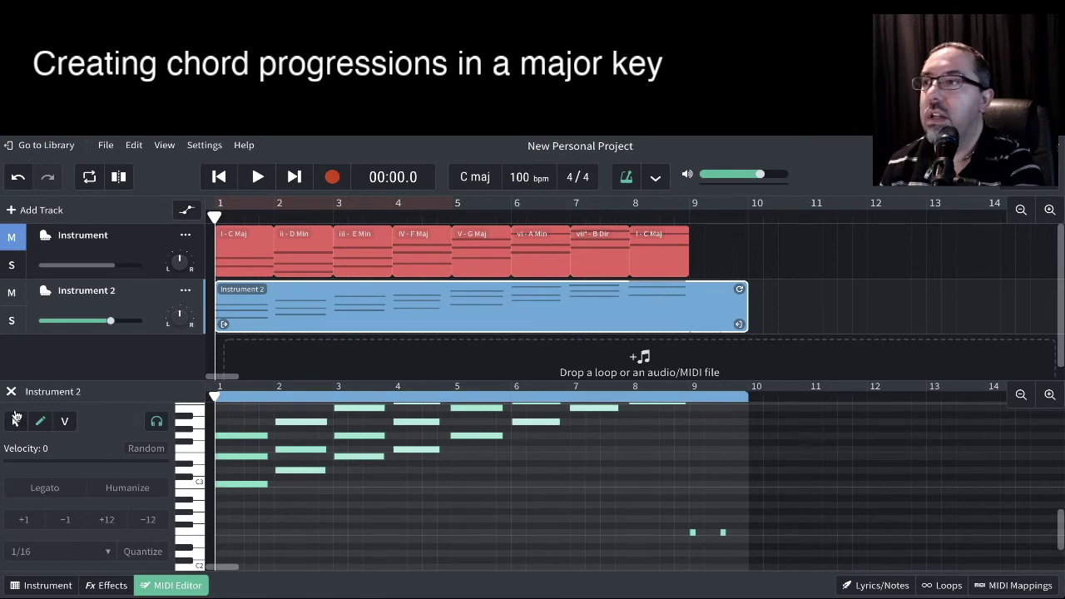
pyautogui.click(15, 421)
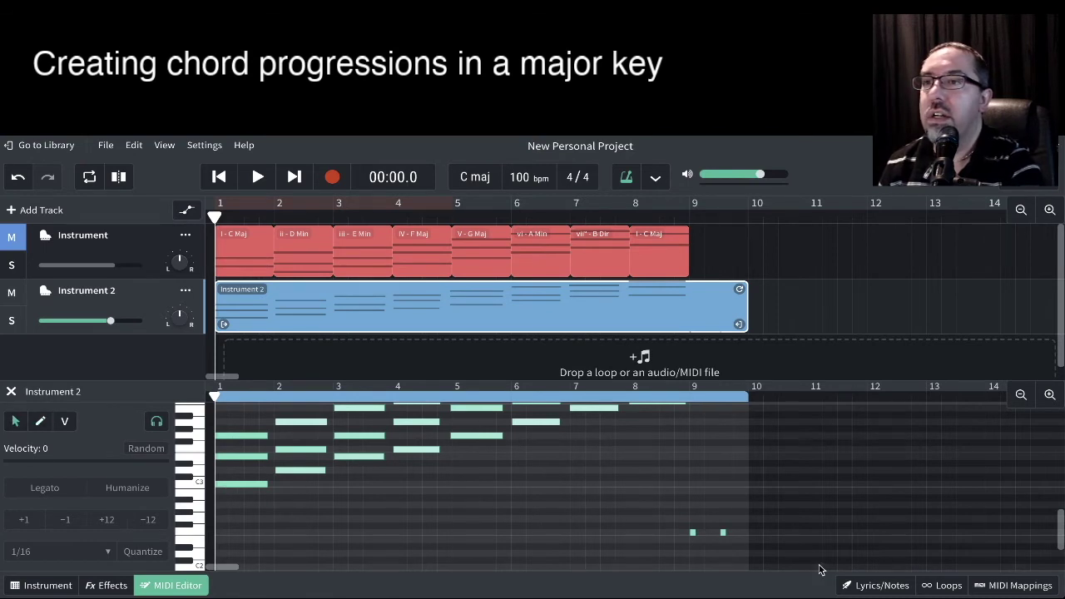
pyautogui.click(693, 531)
pyautogui.keyDown('shift'); pyautogui.click(723, 531); pyautogui.keyUp('shift')
pyautogui.press('Delete')
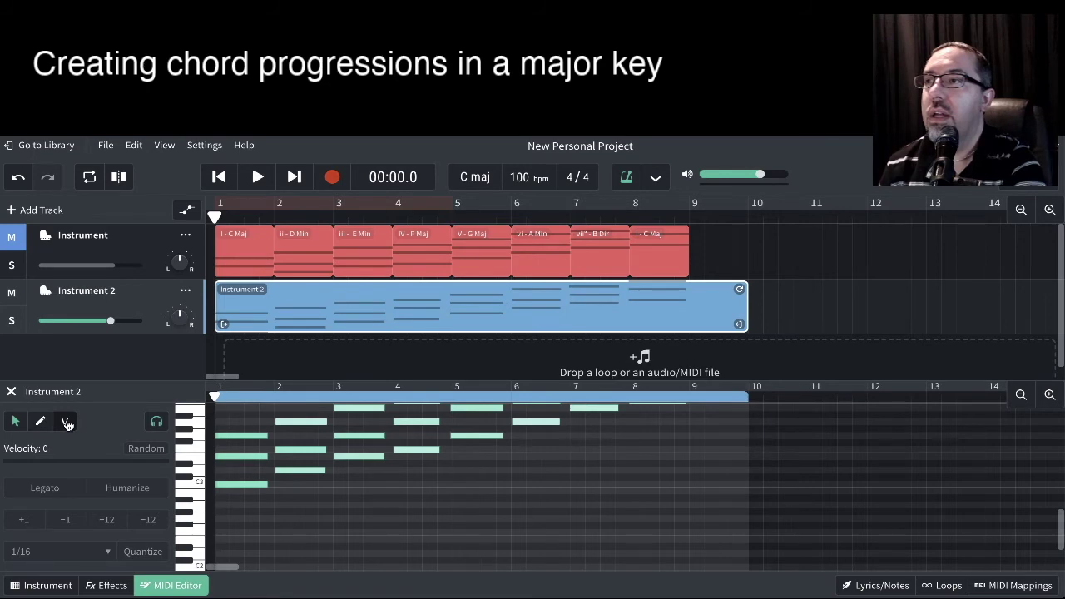
pyautogui.scroll(4, 345, 453)
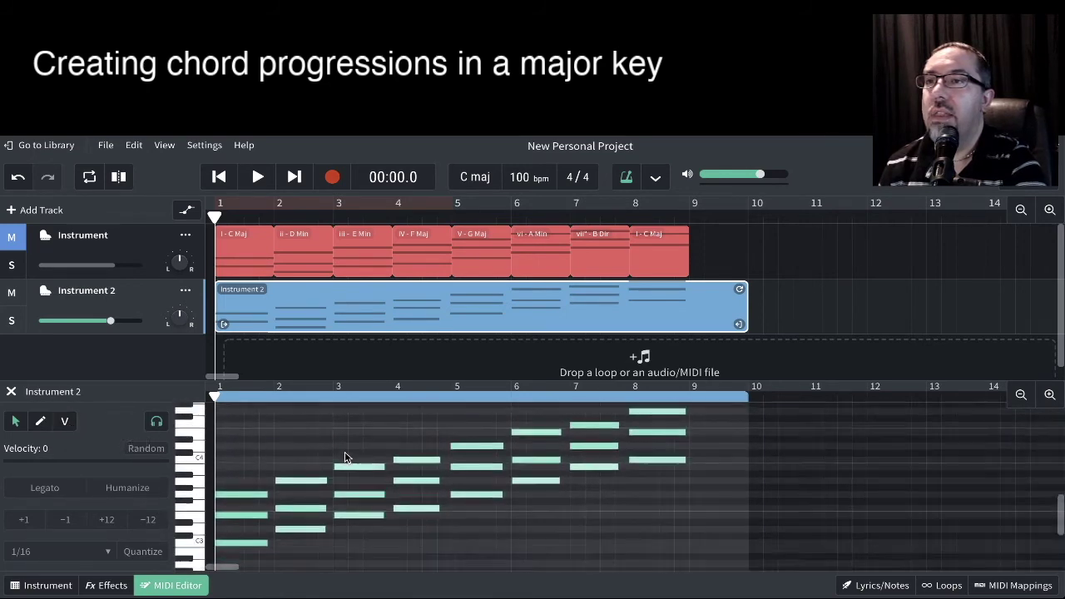
pyautogui.scroll(-1, 345, 454)
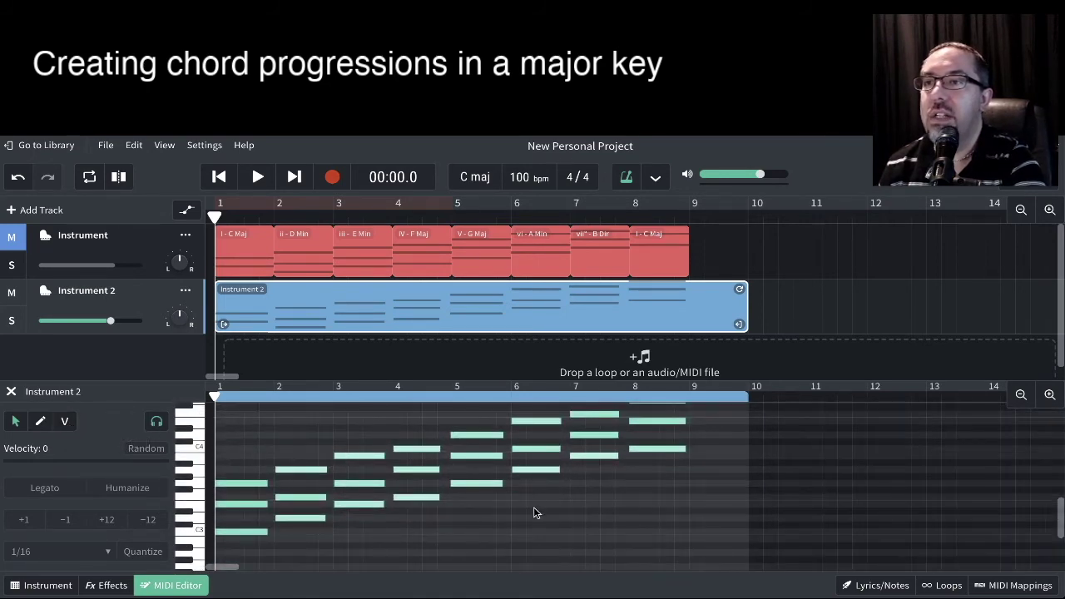
pyautogui.scroll(2, 534, 510)
pyautogui.scroll(-1, 423, 491)
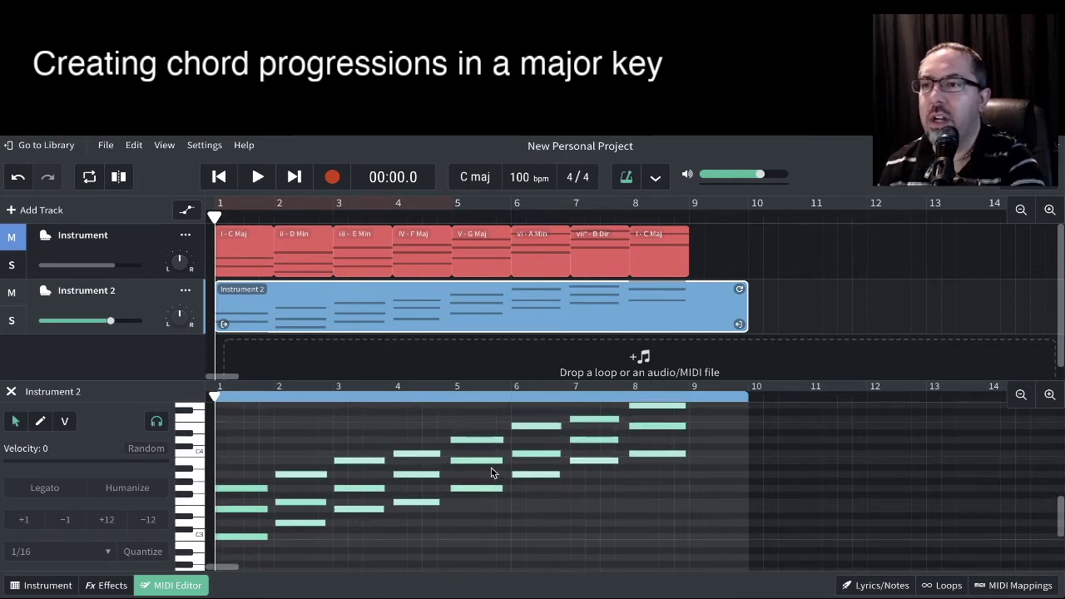
# Step: Select Instrument 2's notes, set Quantize to 1/1 and apply Legato so each chord holds to the next
pyautogui.click(288, 446)
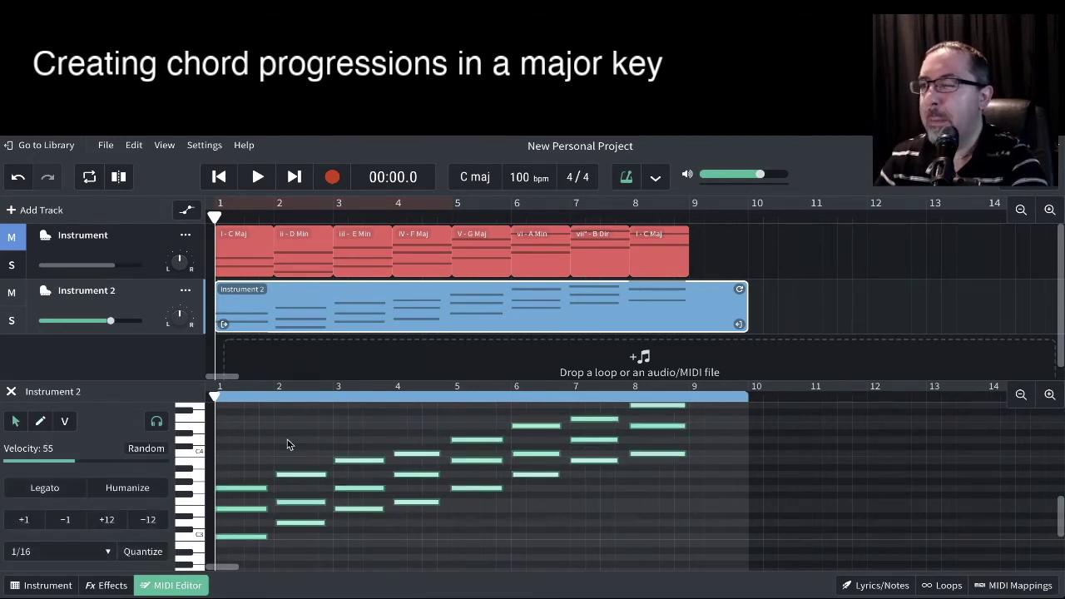
pyautogui.scroll(-2, 275, 456)
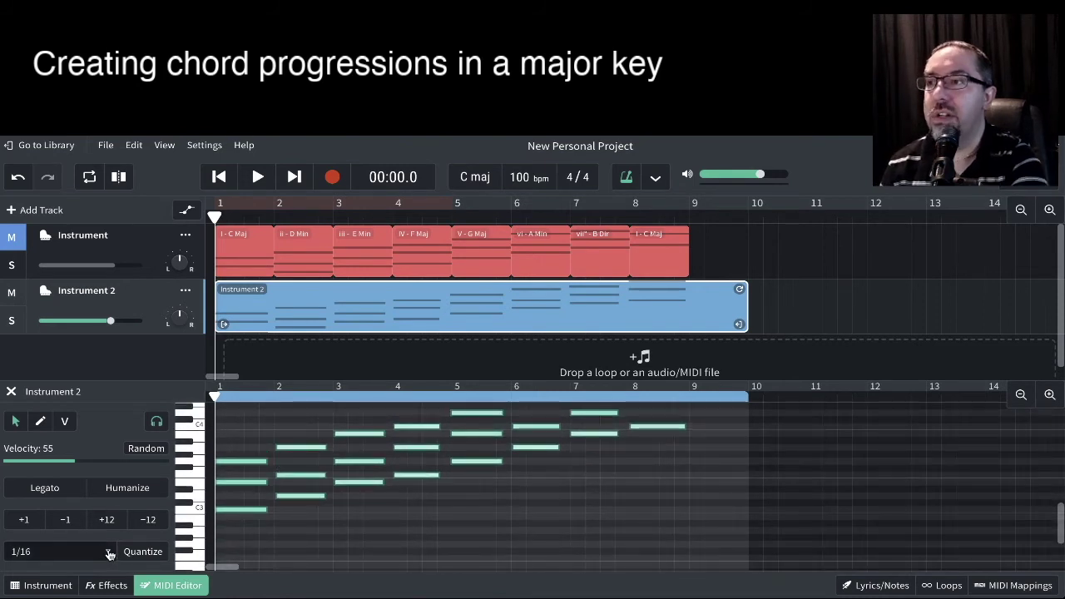
pyautogui.click(109, 554)
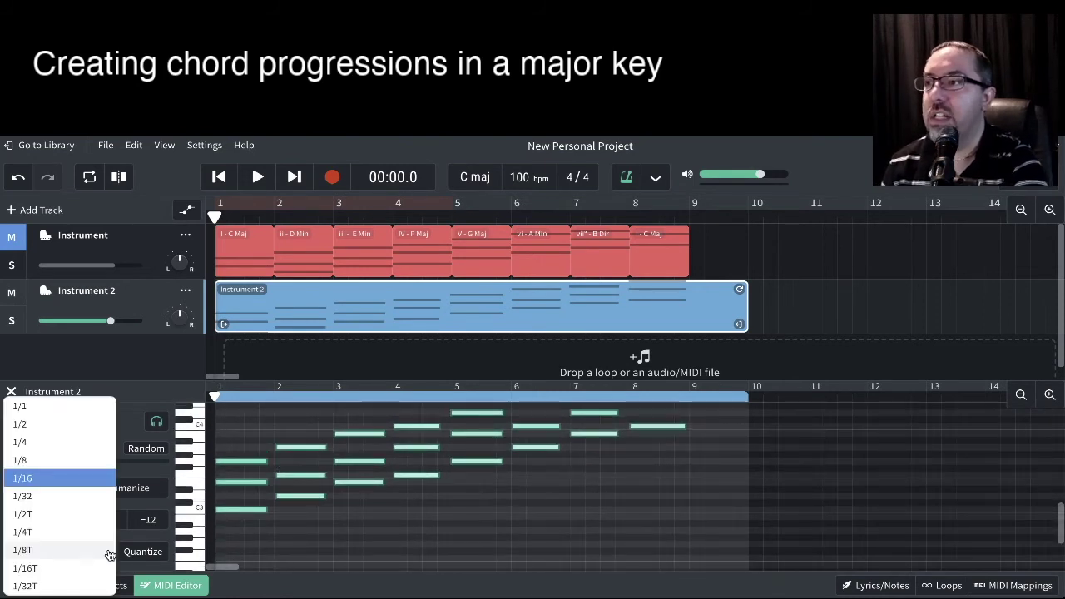
pyautogui.click(56, 409)
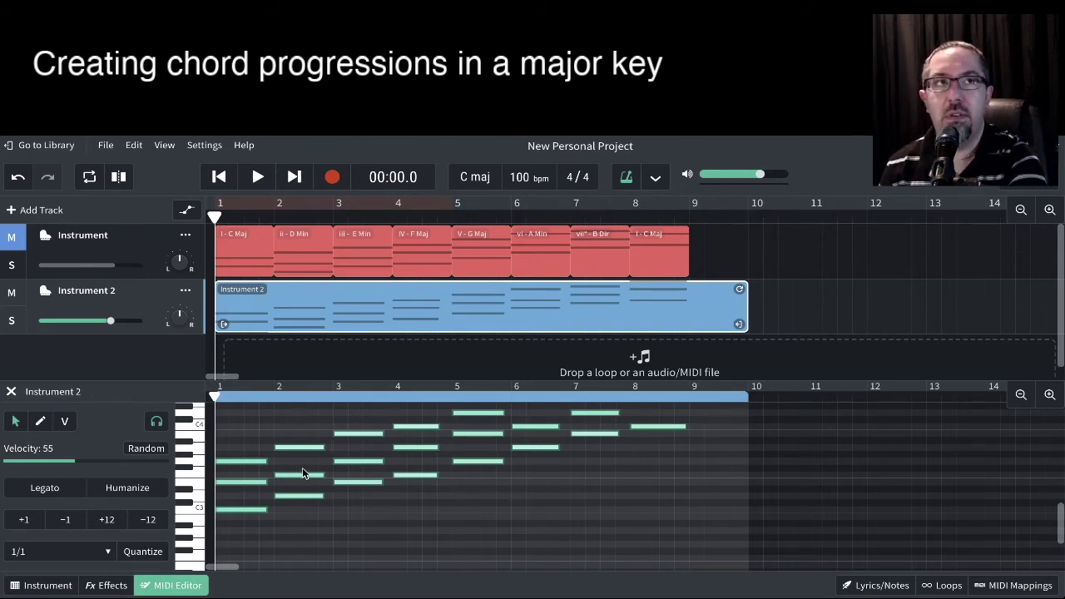
pyautogui.click(58, 492)
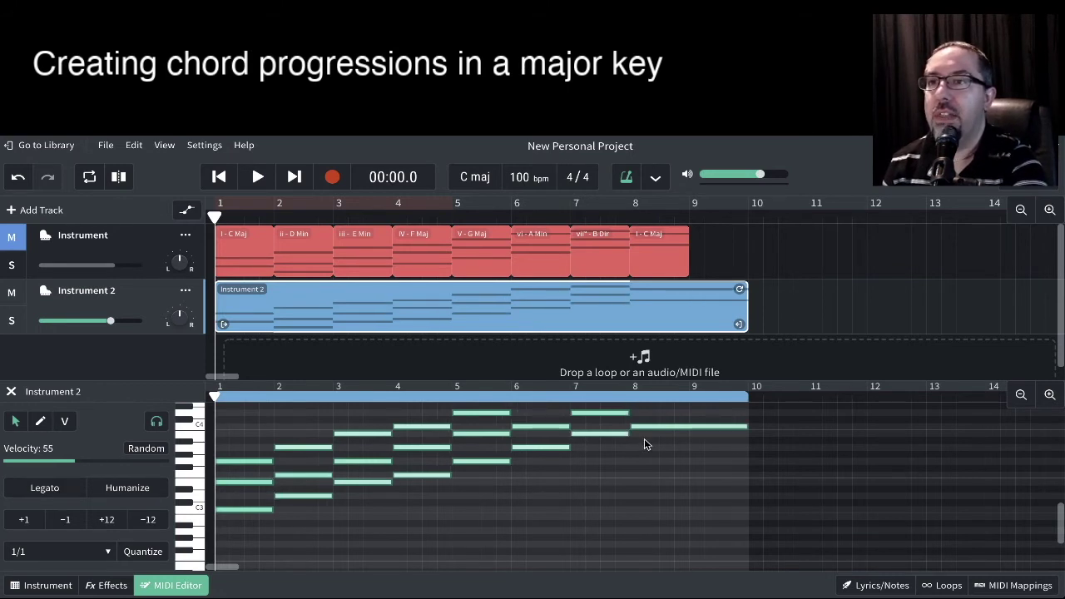
pyautogui.scroll(4, 720, 435)
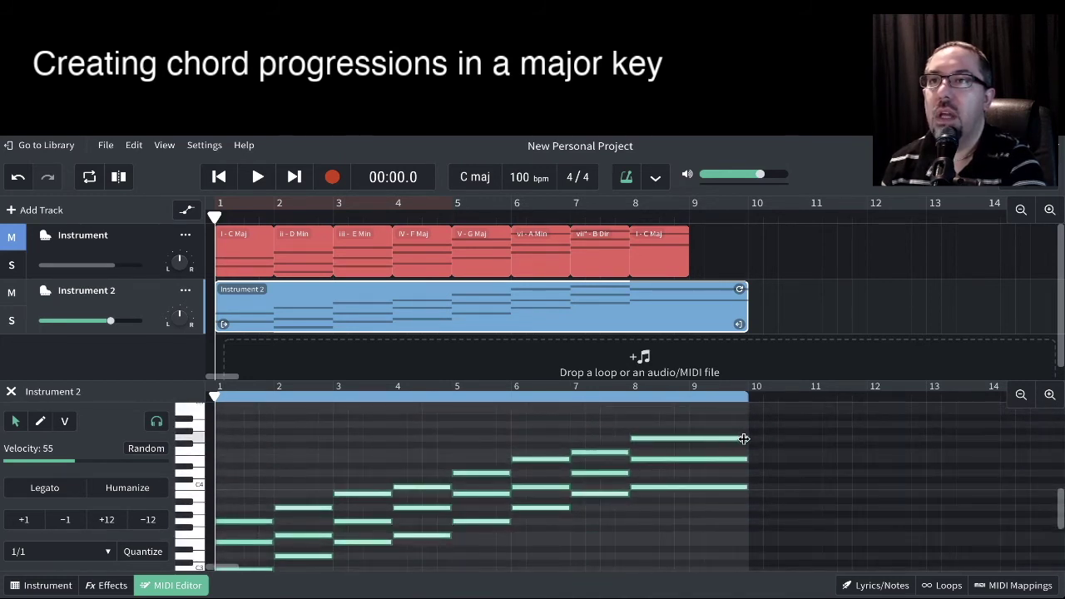
# Step: Shorten the final chord's top, middle and lowest notes to end at bar 9, and trim the clip to bar 9
pyautogui.moveTo(745, 439)
pyautogui.mouseDown()
pyautogui.moveTo(695, 440)
pyautogui.moveTo(741, 443)
pyautogui.mouseUp()
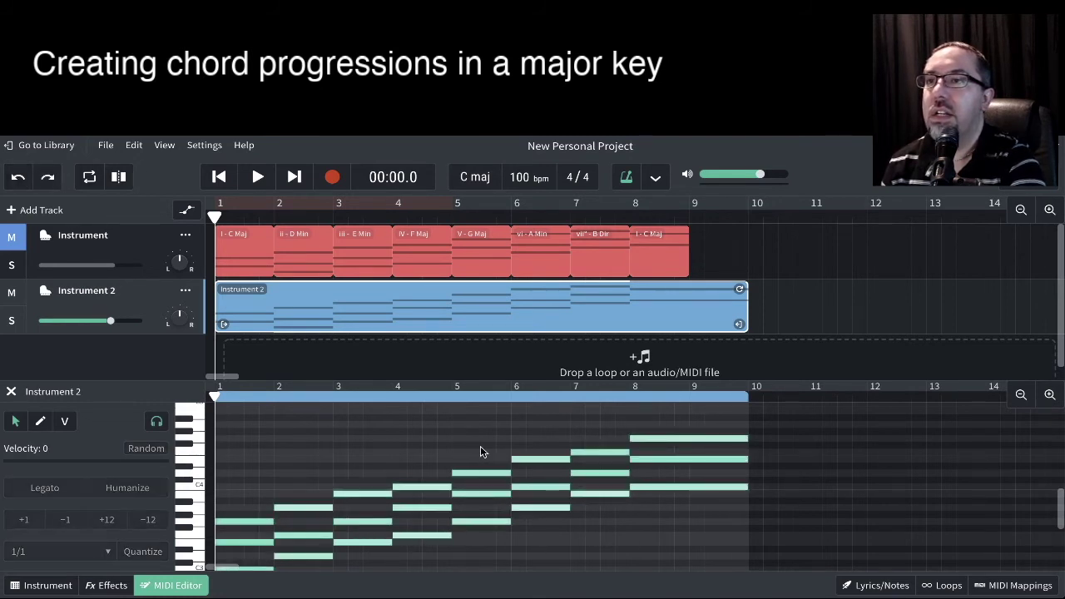
pyautogui.click(742, 439)
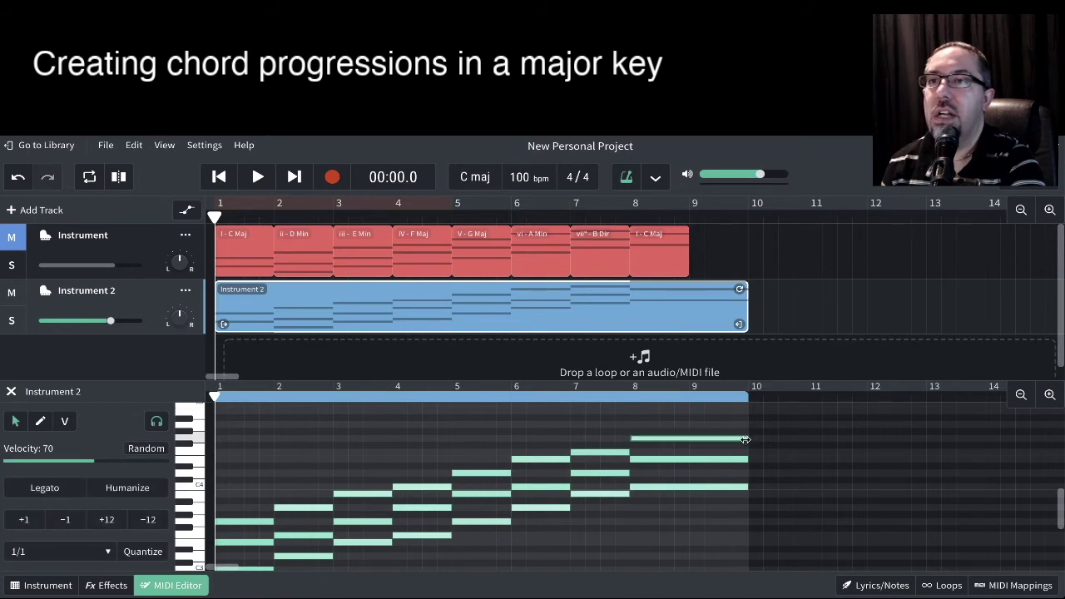
pyautogui.moveTo(745, 440); pyautogui.dragTo(693, 439)
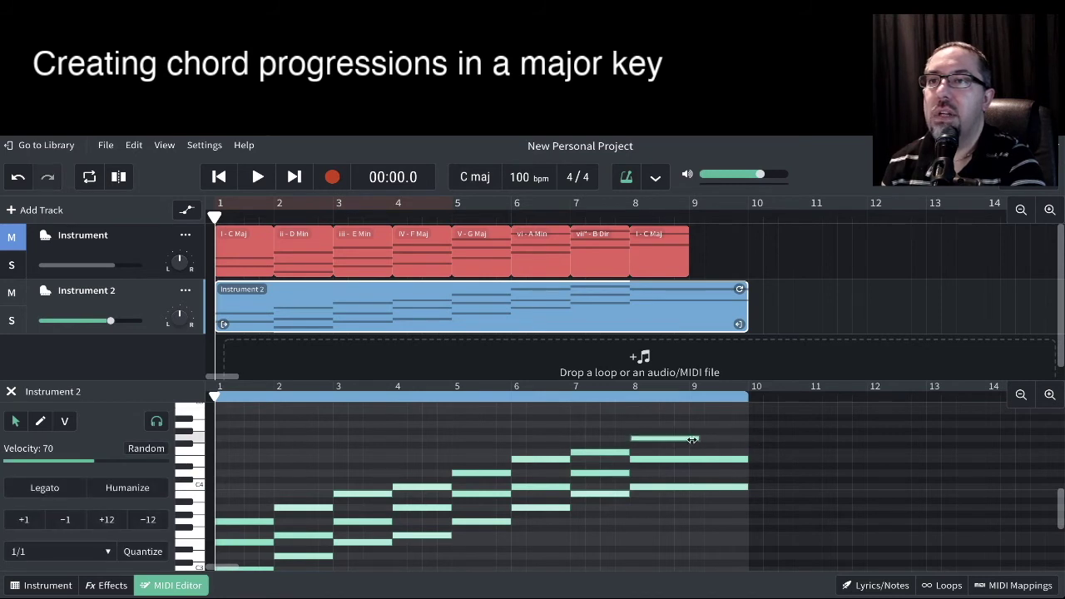
pyautogui.click(741, 460)
pyautogui.moveTo(731, 461); pyautogui.dragTo(690, 461)
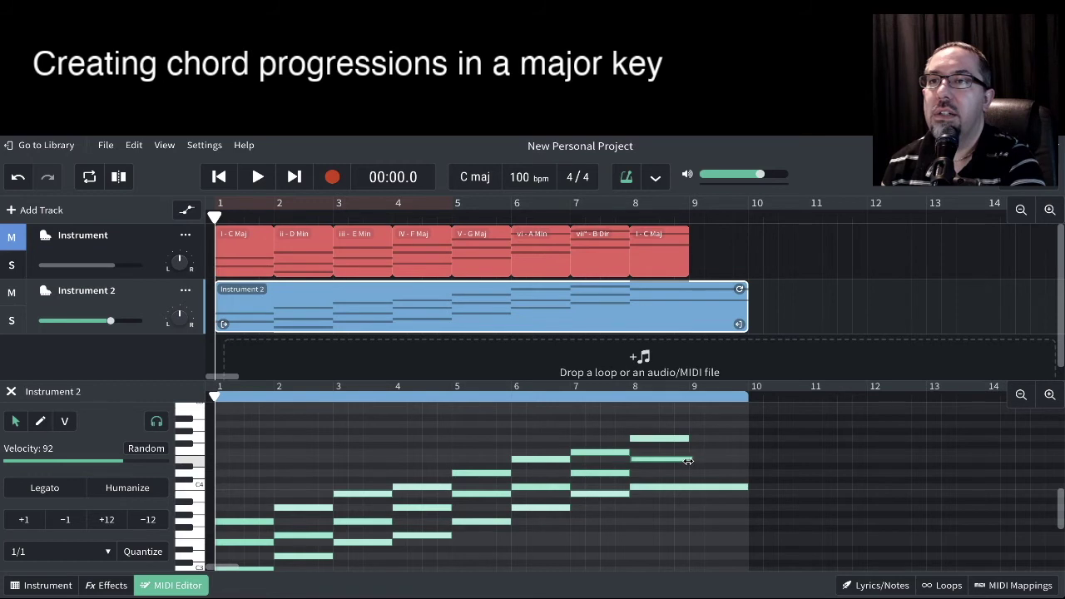
pyautogui.click(740, 487)
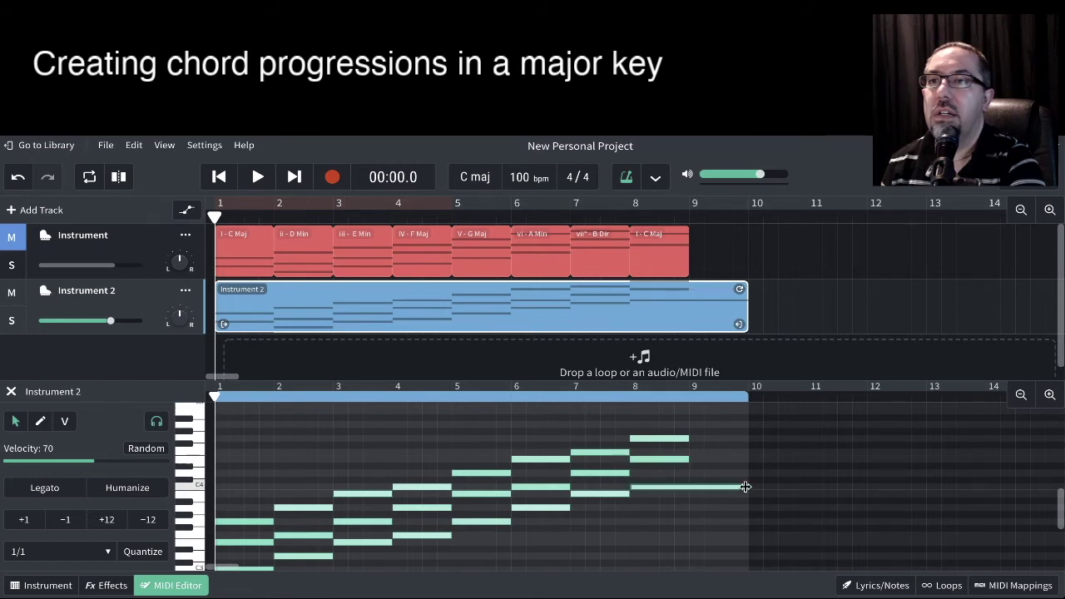
pyautogui.moveTo(744, 486); pyautogui.dragTo(691, 488)
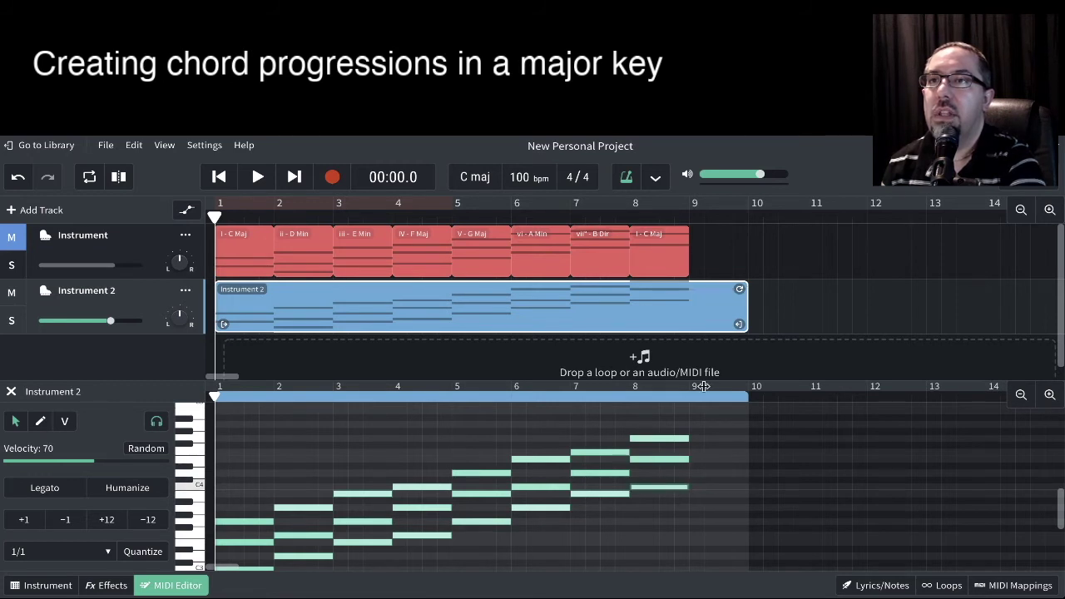
pyautogui.moveTo(739, 325); pyautogui.dragTo(682, 325)
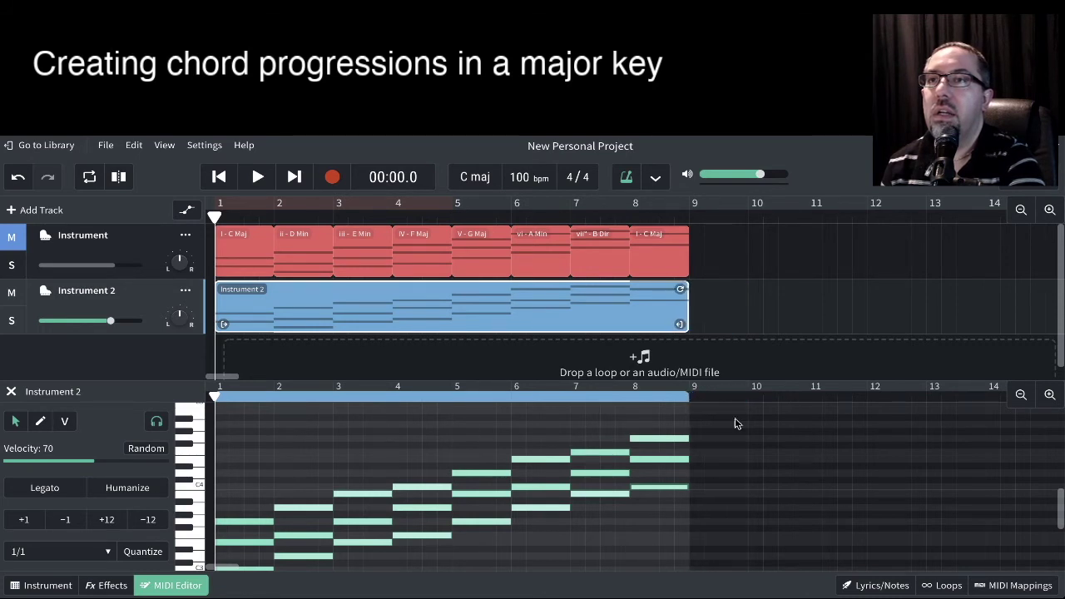
pyautogui.click(763, 463)
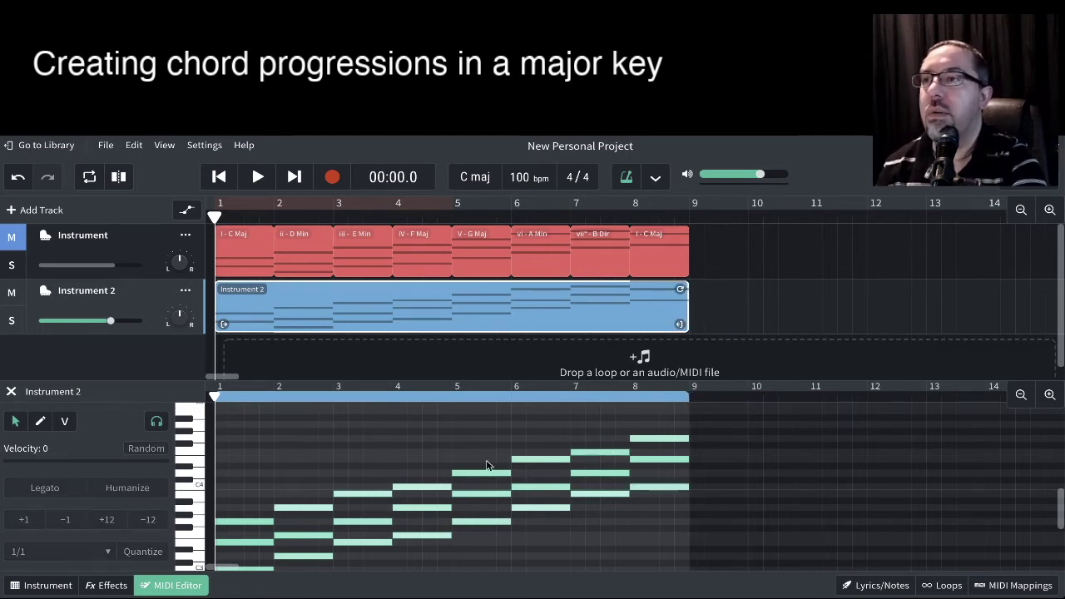
# Step: Split the Instrument 2 clip at bars 2, 3, 4 and 5 with Ctrl+E
pyautogui.click(272, 401)
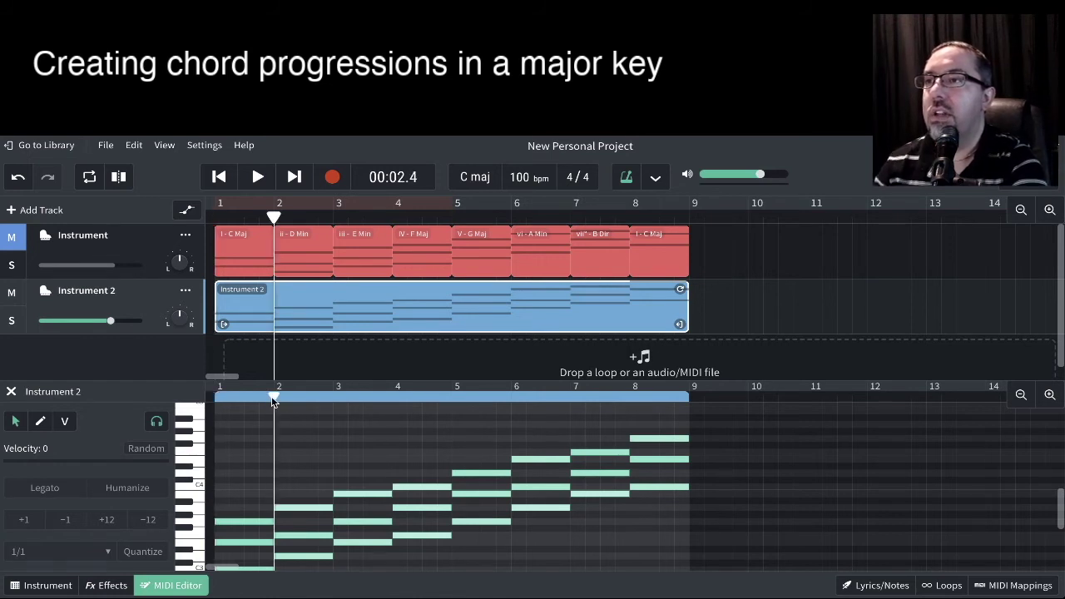
pyautogui.hotkey('ctrl', 'e')
pyautogui.click(337, 400)
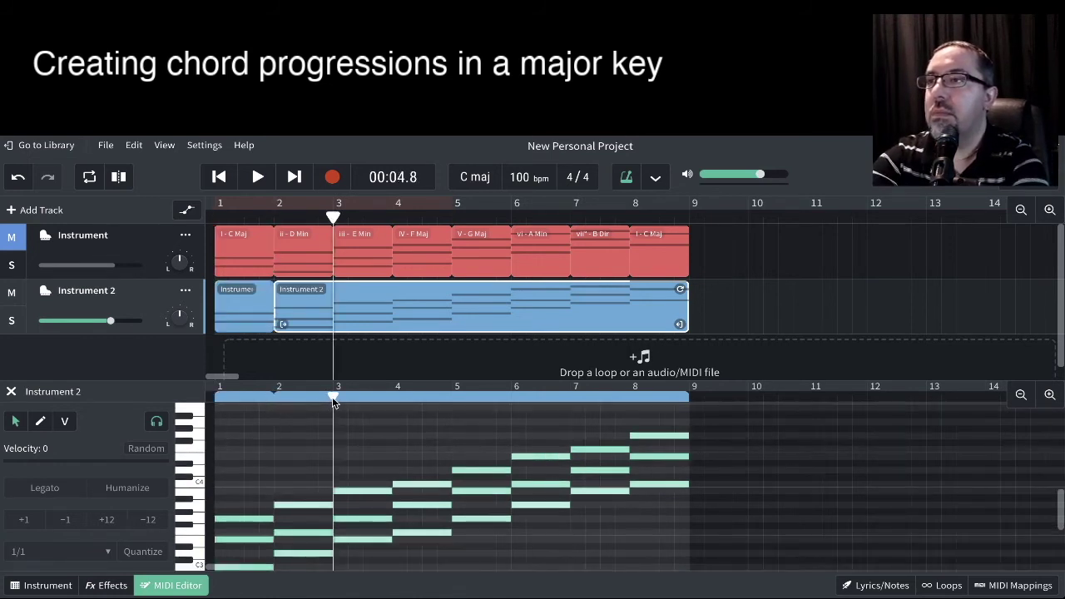
pyautogui.hotkey('ctrl', 'e')
pyautogui.click(395, 400)
pyautogui.hotkey('ctrl', 'e')
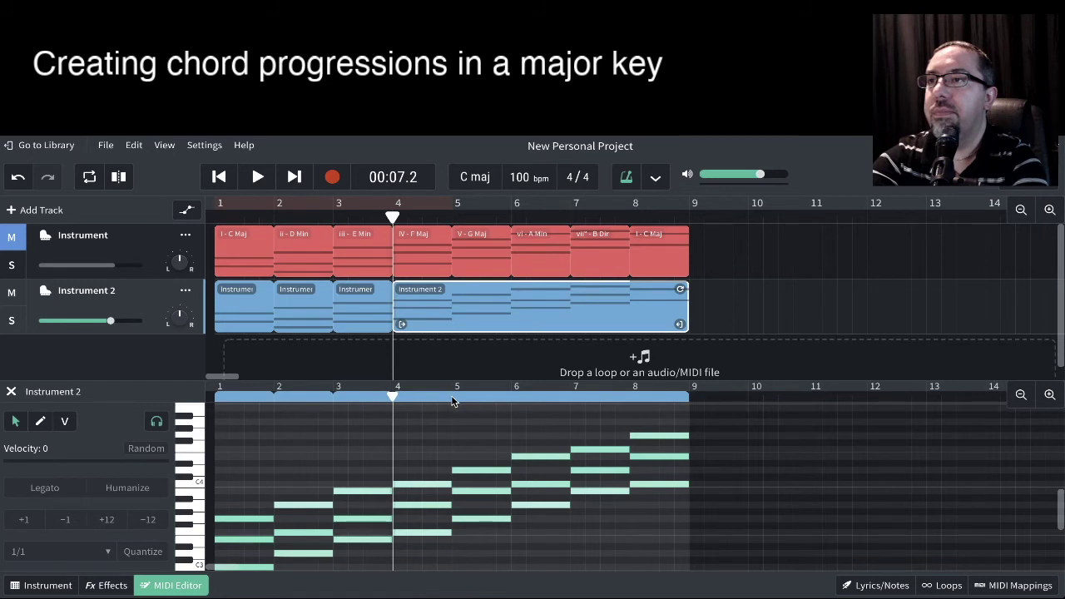
pyautogui.click(453, 400)
pyautogui.hotkey('ctrl', 'e')
# Step: Split the clip again at bars 6 and 7, then select all Instrument 2 notes
pyautogui.click(512, 400)
pyautogui.hotkey('ctrl', 'e')
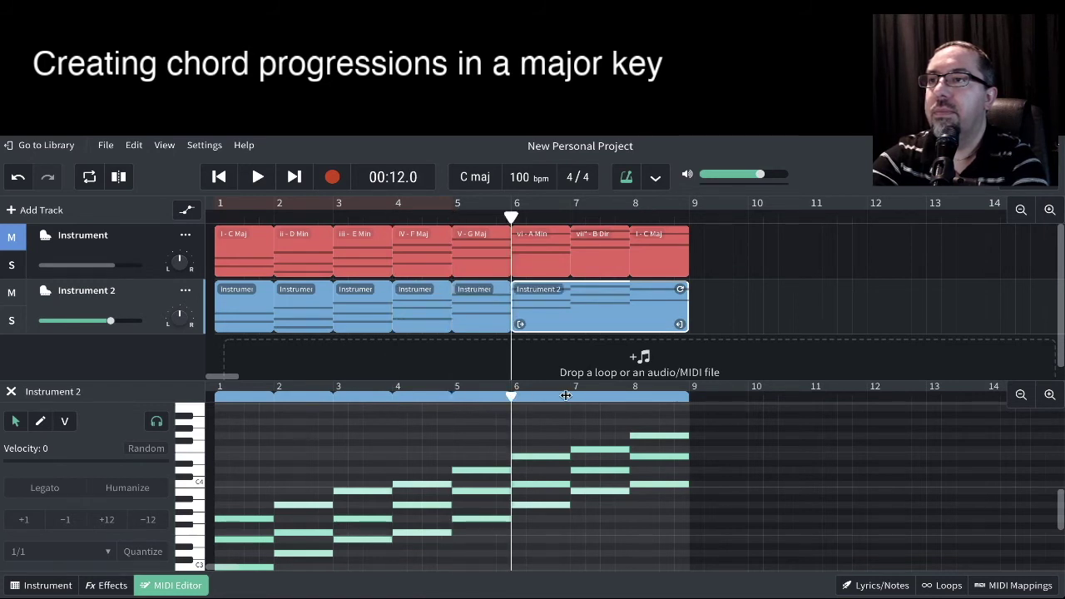
pyautogui.click(572, 401)
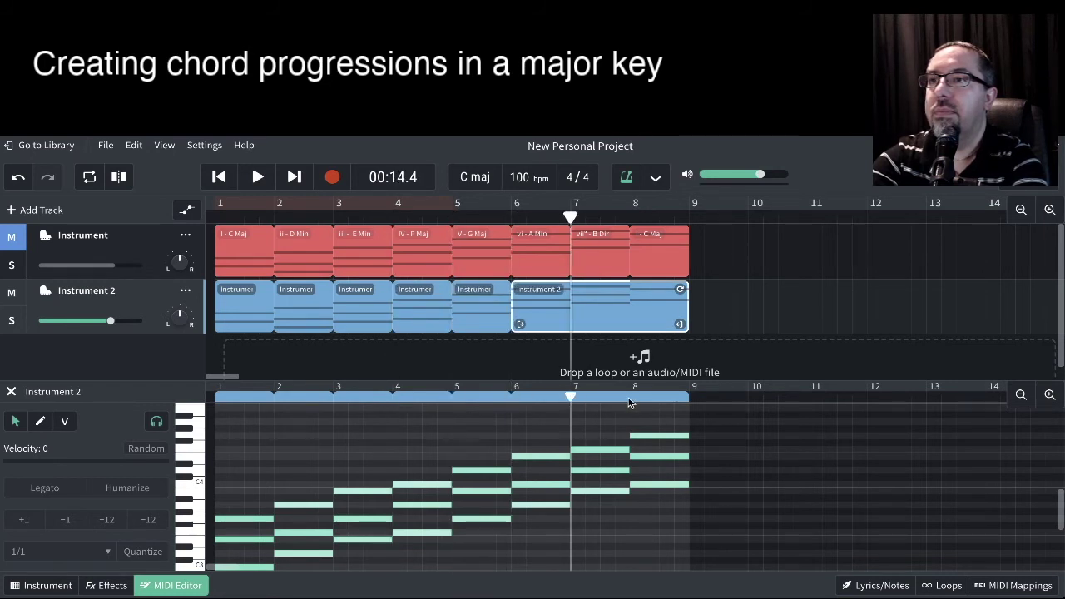
pyautogui.hotkey('ctrl', 'e')
pyautogui.click(630, 400)
pyautogui.scroll(-4, 587, 440)
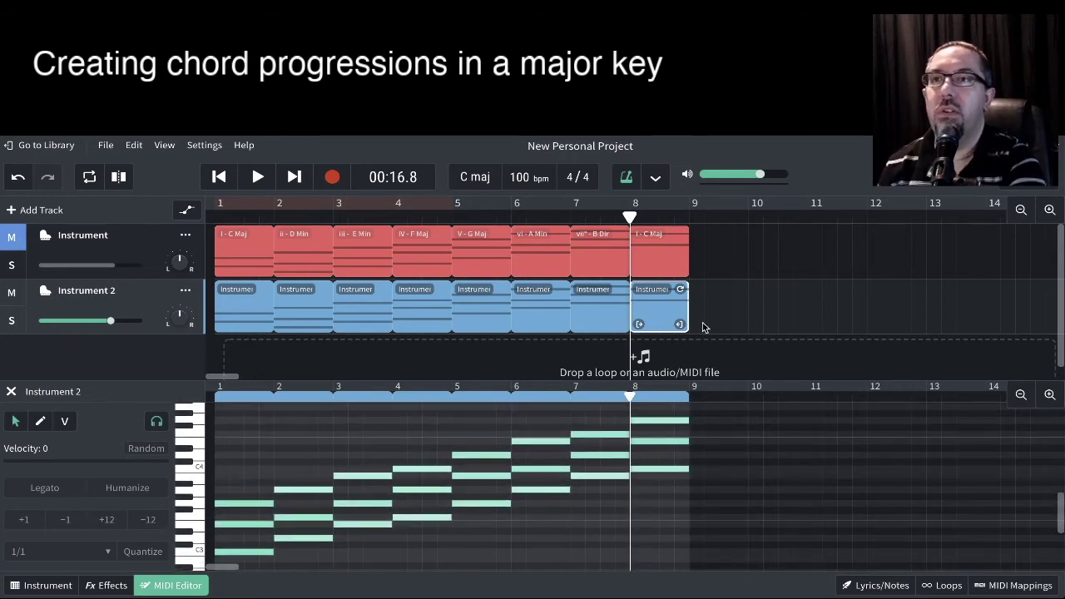
pyautogui.scroll(-2, 509, 453)
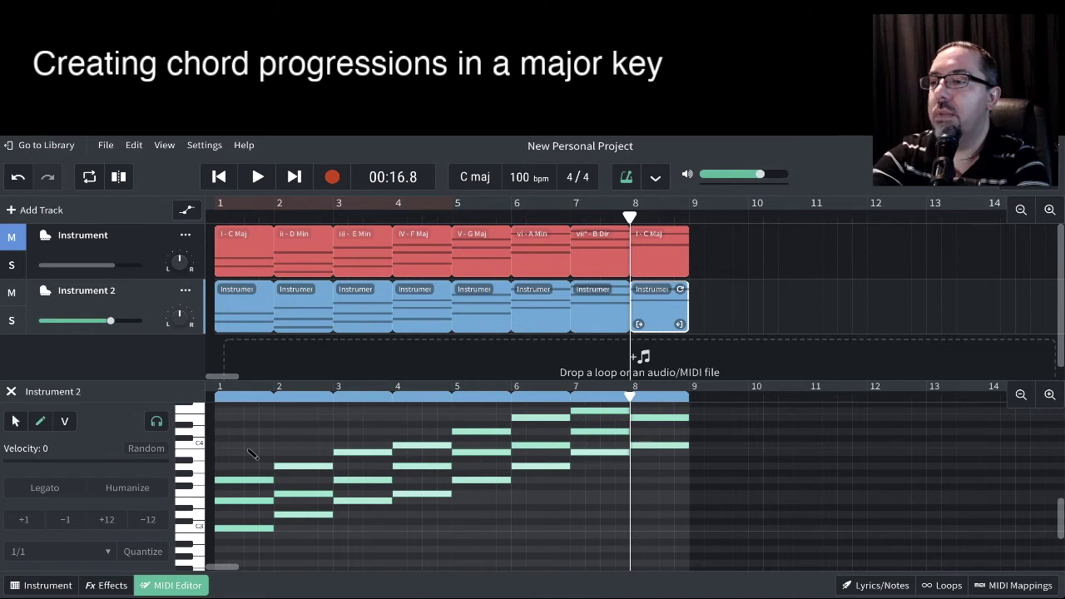
pyautogui.hotkey('ctrl', 'a')
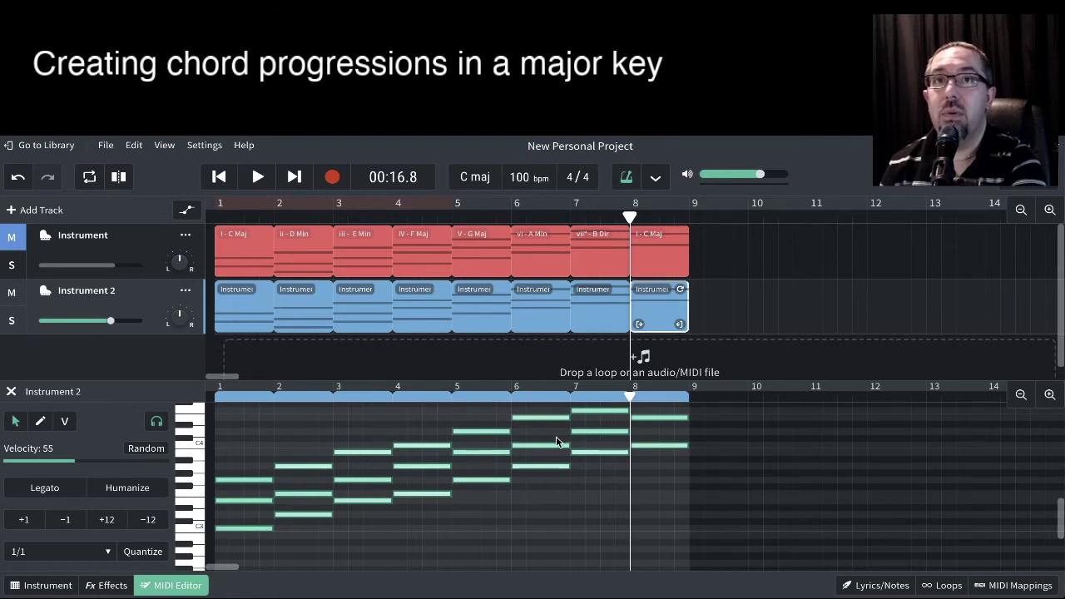
# Step: Raise the selected Instrument 2 notes two semitones with the +1 transpose button, twice
pyautogui.click(23, 520)
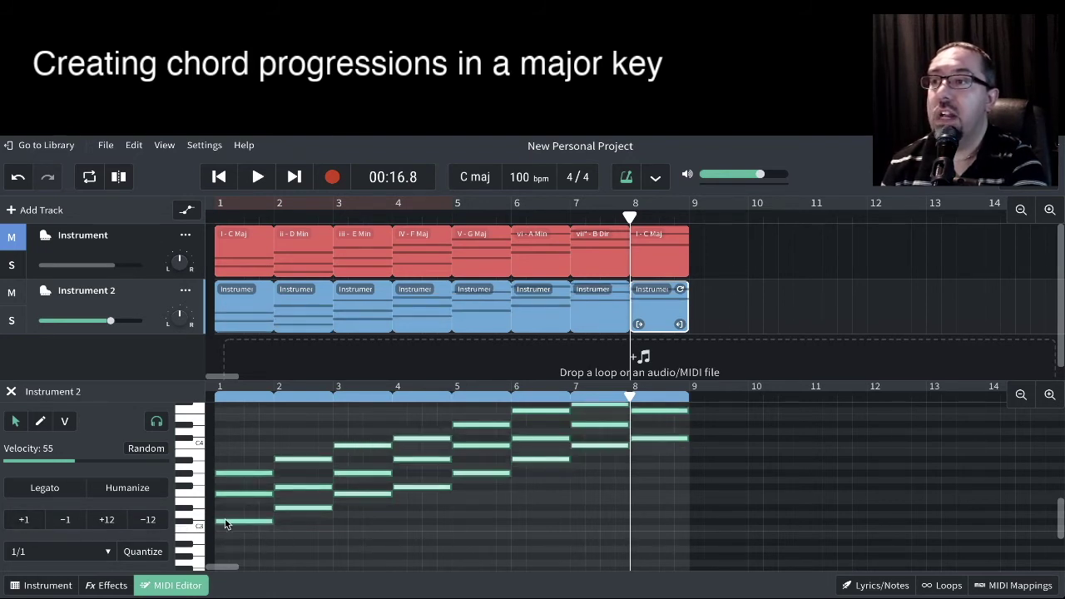
pyautogui.click(24, 520)
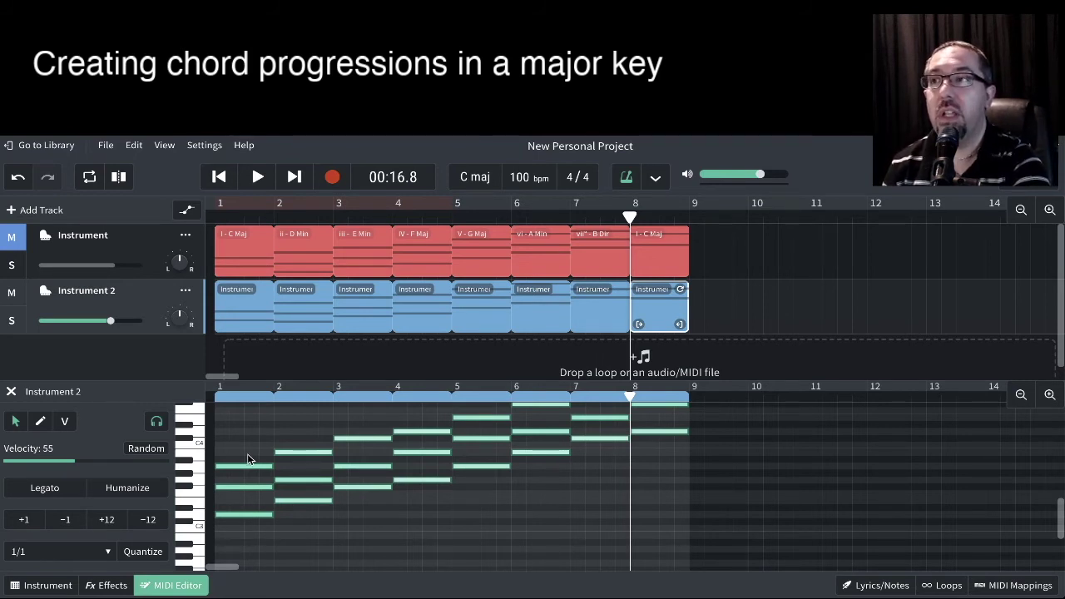
# Step: Close the MIDI editor, unmute Instrument, mute Instrument 2 and return the playhead to the start
pyautogui.click(11, 391)
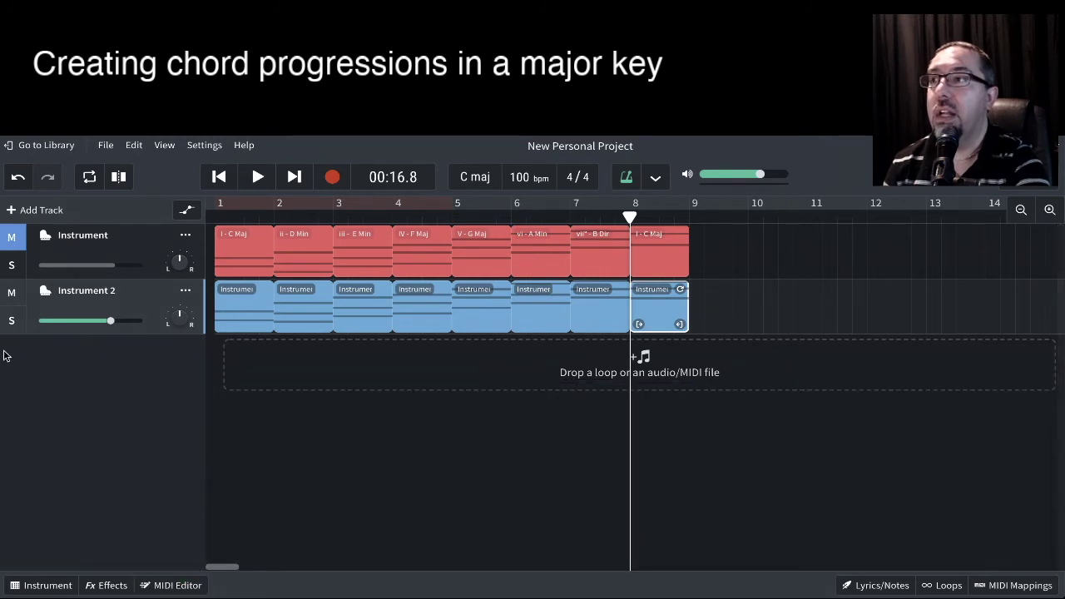
pyautogui.click(11, 292)
pyautogui.click(13, 238)
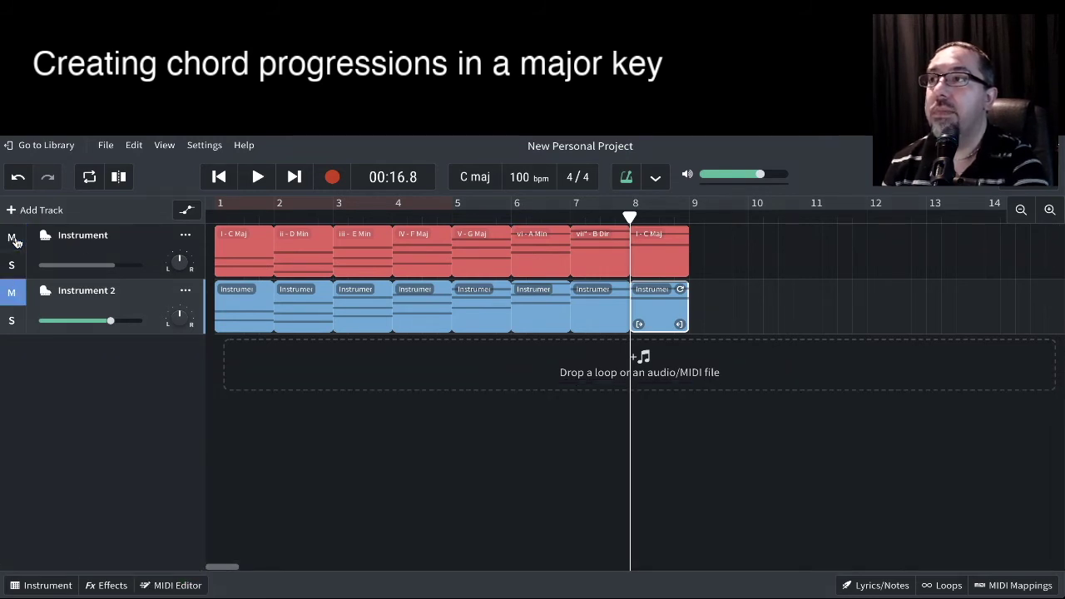
pyautogui.click(219, 177)
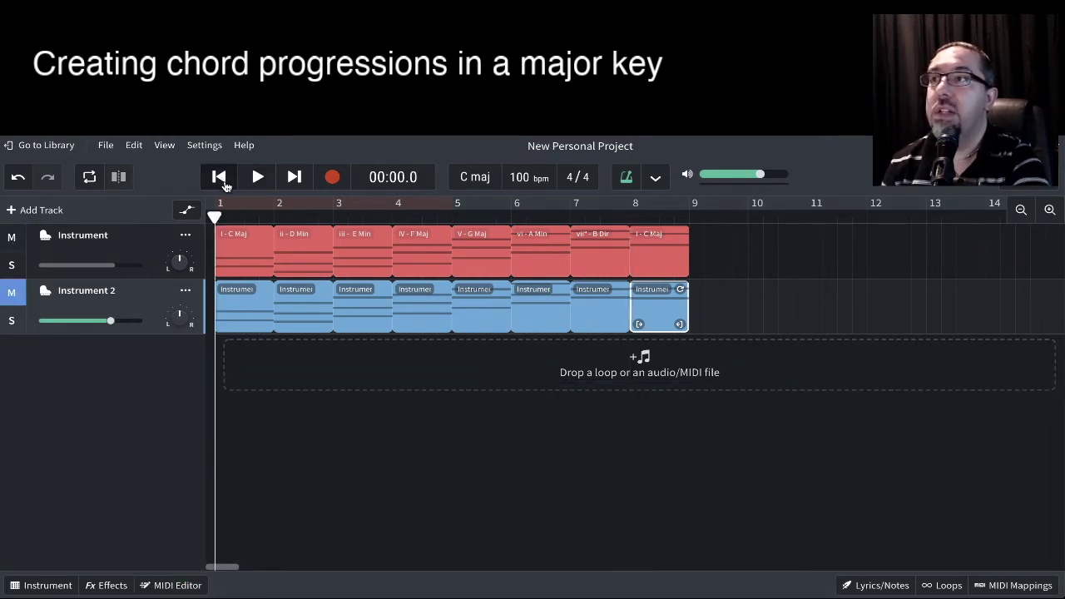
# Step: Add a new virtual instrument track, Instrument 3, and select the I - C Maj clip for copying
pyautogui.click(42, 213)
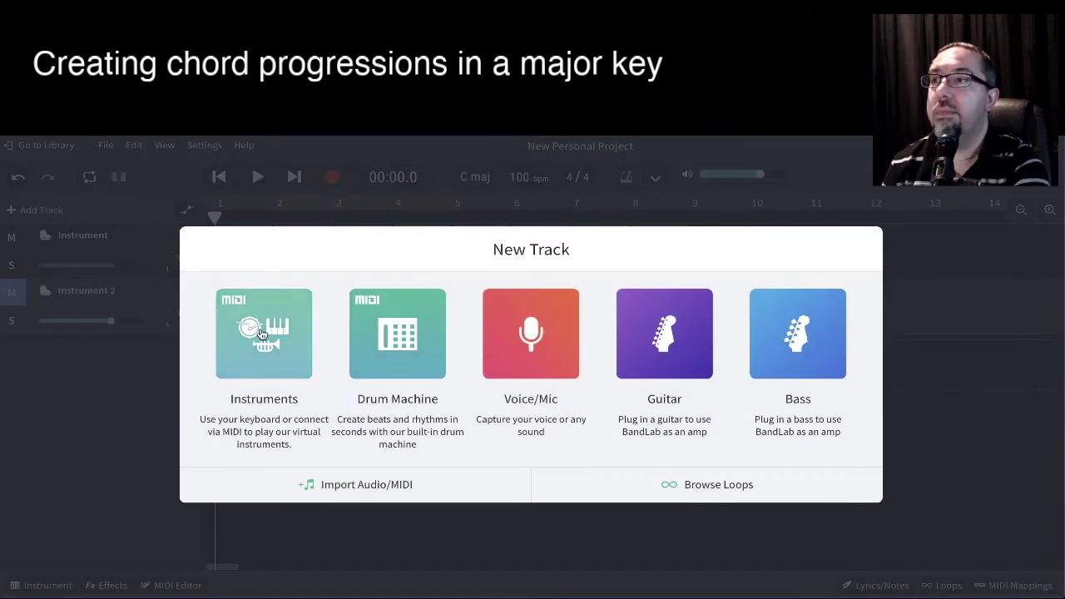
pyautogui.click(261, 333)
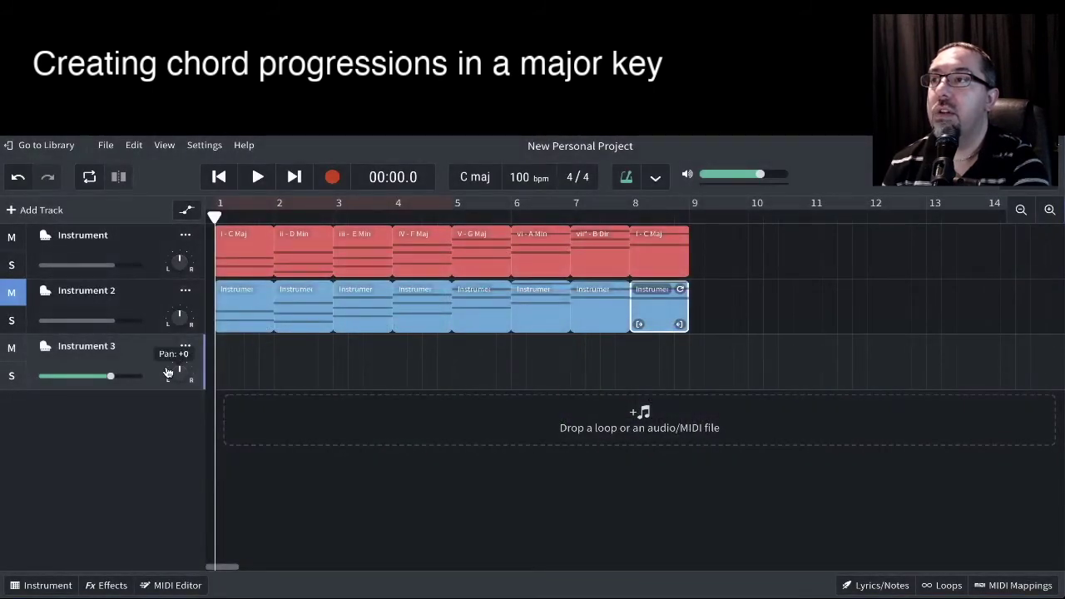
pyautogui.click(242, 249)
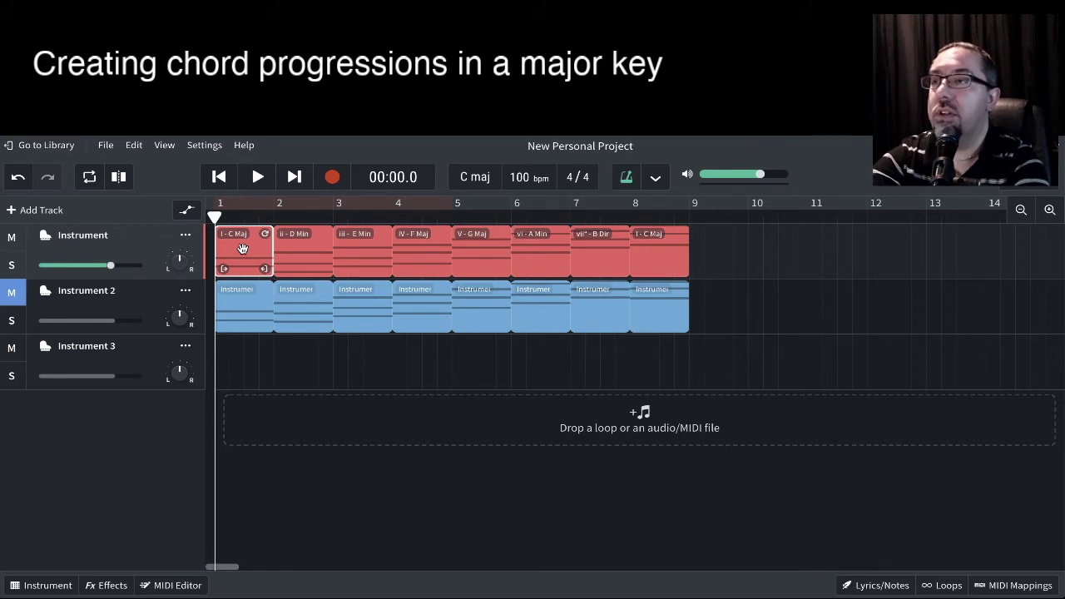
# Step: Paste the copied I - C Maj clip into Instrument 3 at bar 1
pyautogui.click(222, 366)
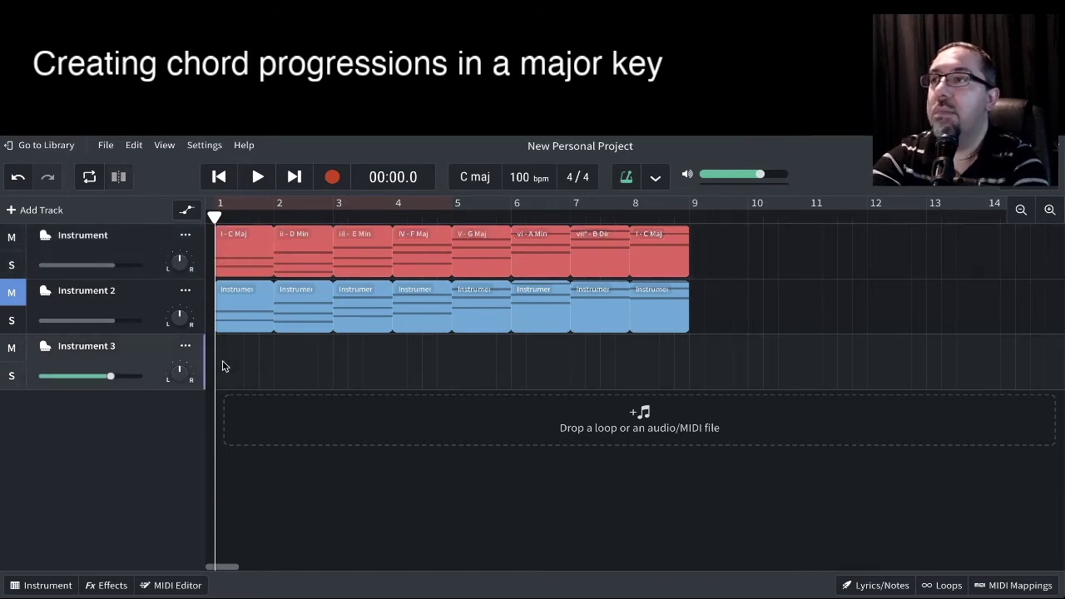
pyautogui.moveTo(216, 217); pyautogui.dragTo(319, 218)
pyautogui.click(220, 218)
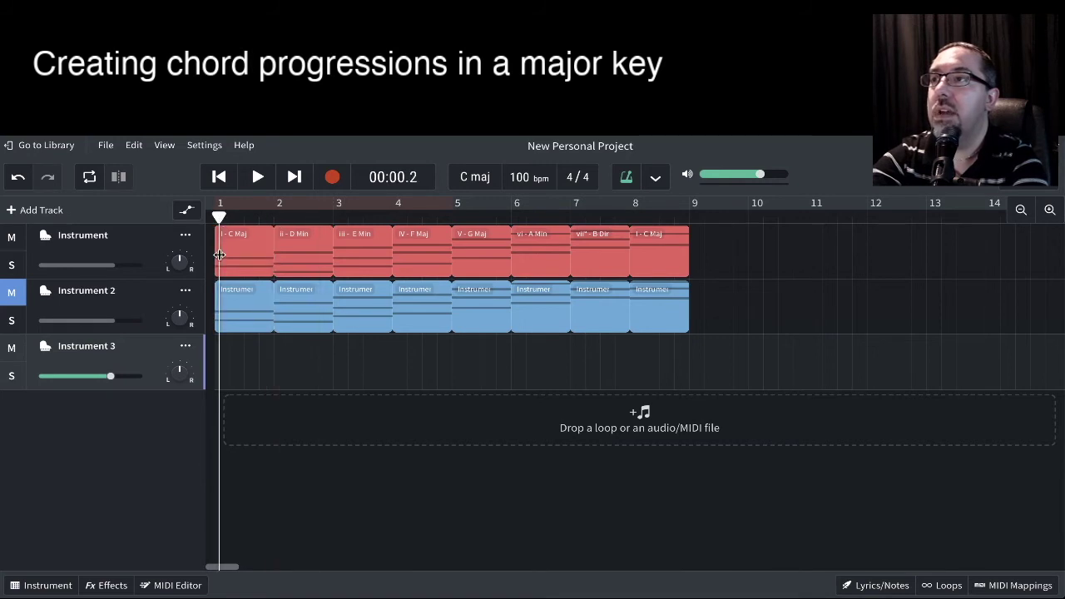
pyautogui.click(273, 218)
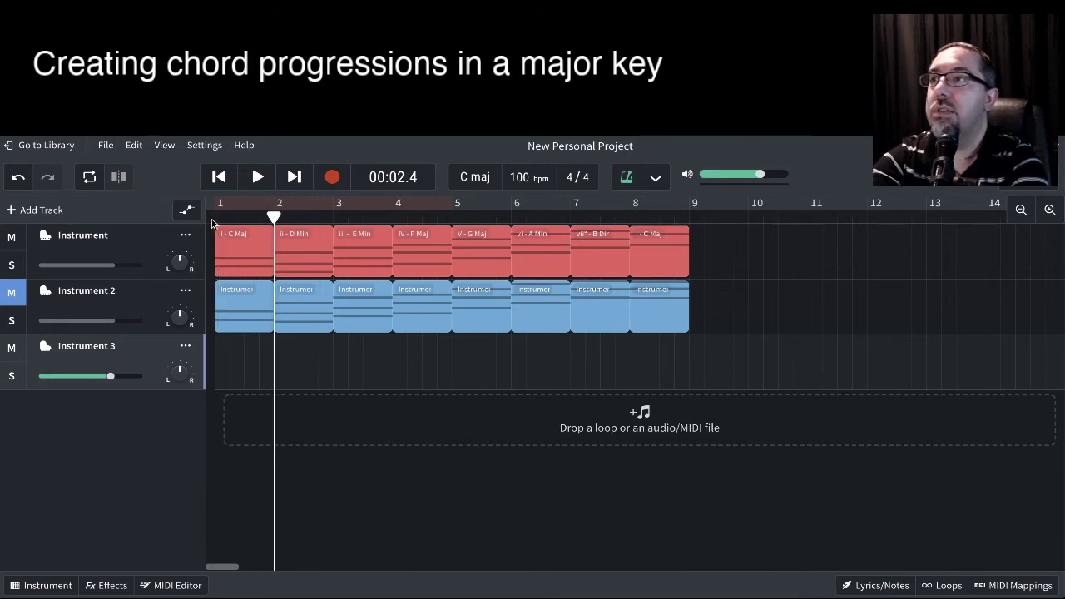
pyautogui.click(214, 218)
pyautogui.hotkey('ctrl', 'v')
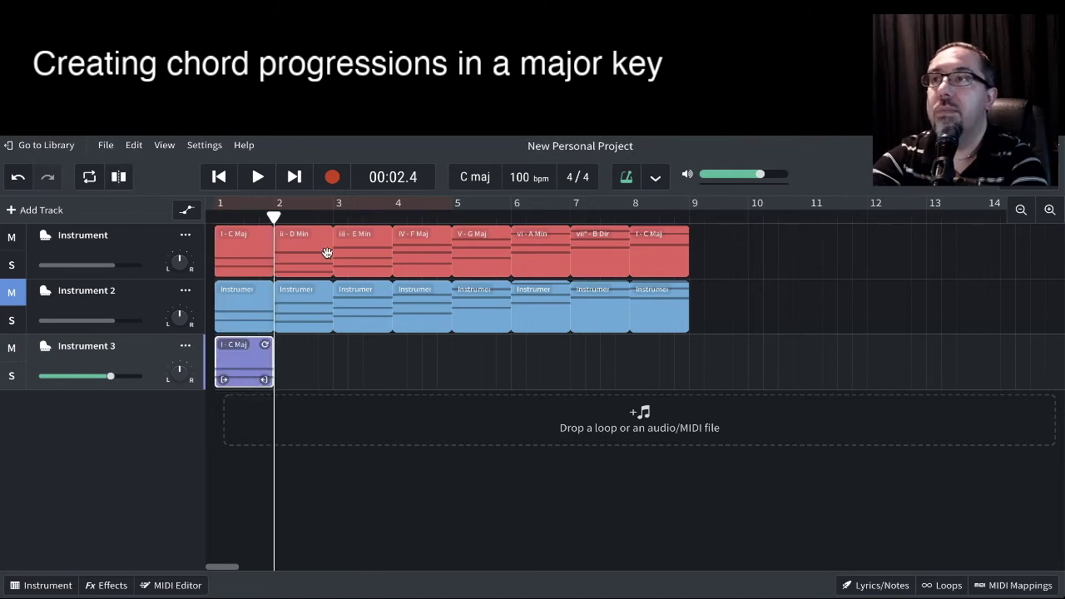
# Step: Paste IV - F Maj, V - G Maj and I - C Maj into Instrument 3 at bars 2–4, then solo it
pyautogui.click(413, 250)
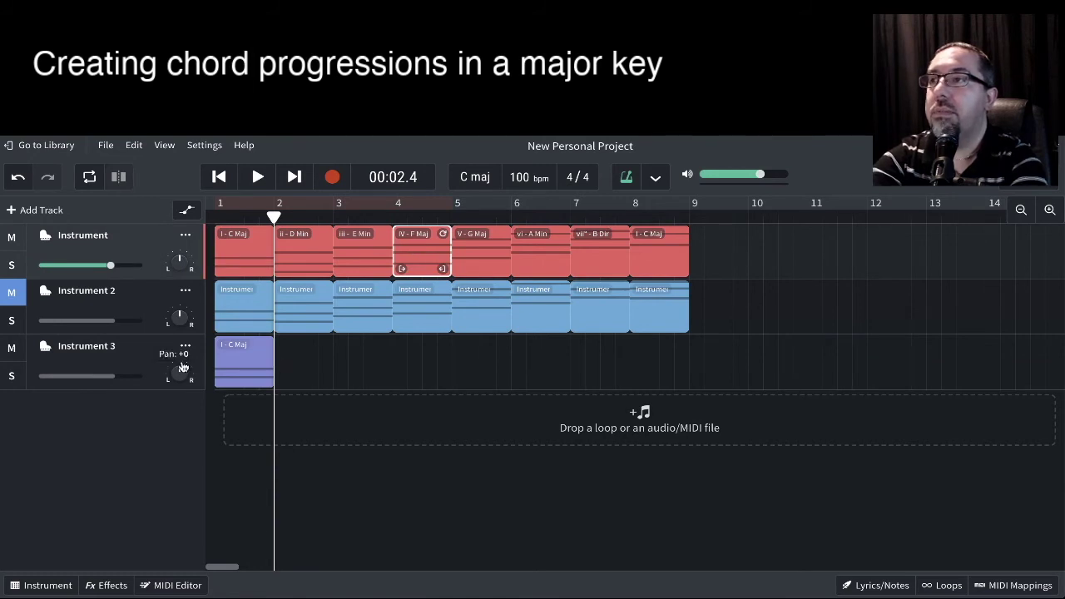
pyautogui.click(316, 359)
pyautogui.hotkey('ctrl', 'v')
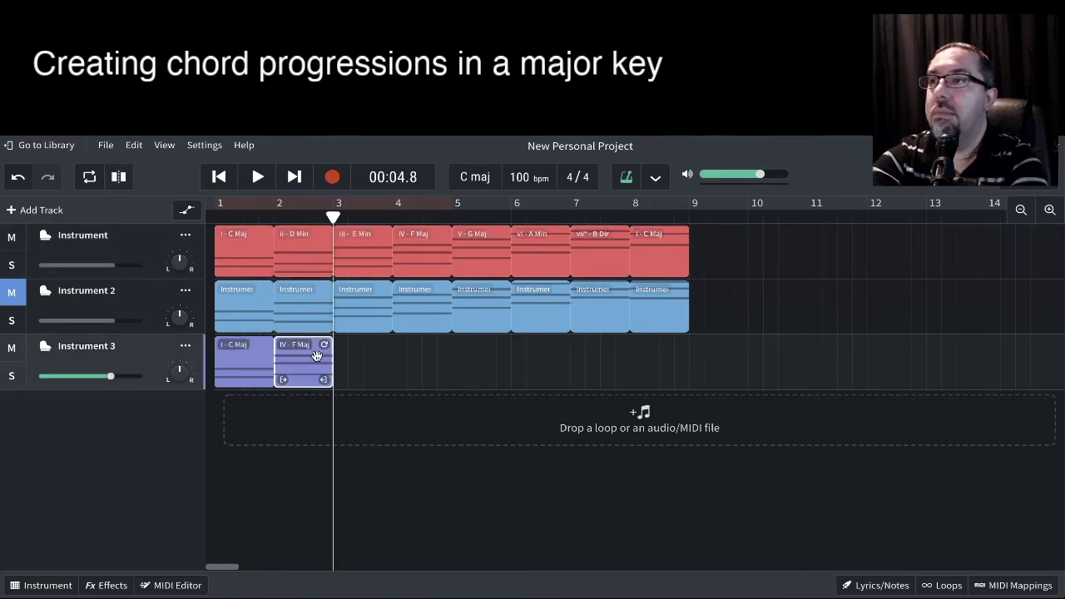
pyautogui.click(466, 246)
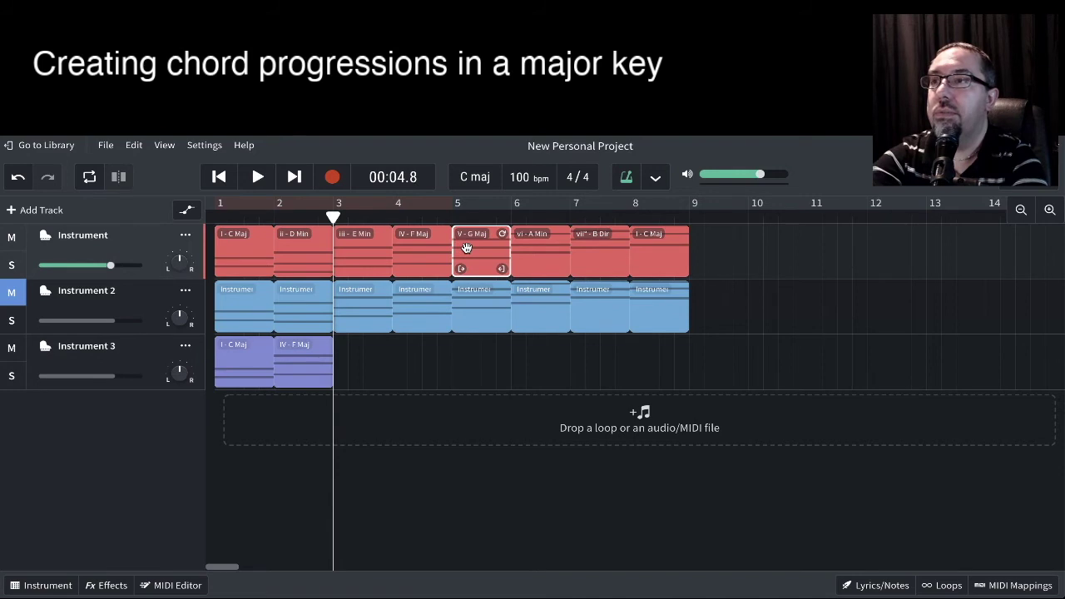
pyautogui.click(359, 371)
pyautogui.hotkey('ctrl', 'v')
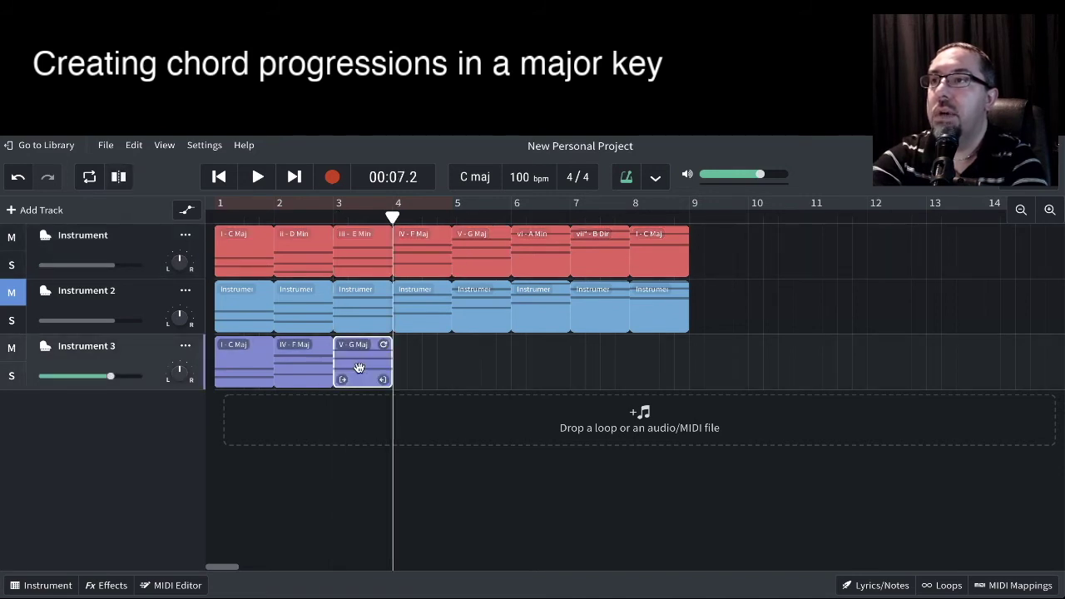
pyautogui.click(232, 254)
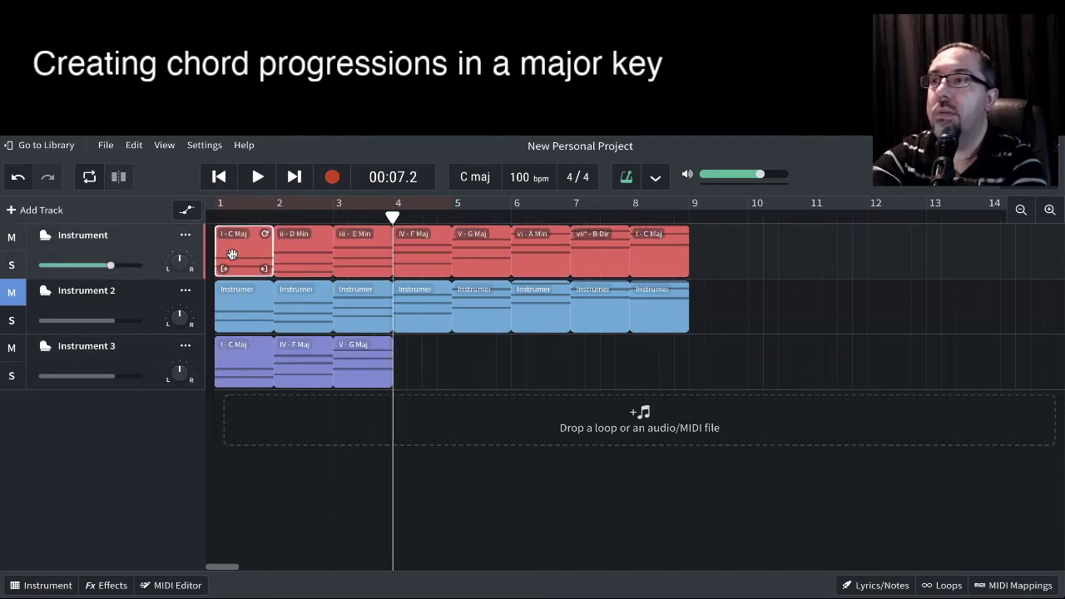
pyautogui.click(414, 367)
pyautogui.hotkey('ctrl', 'v')
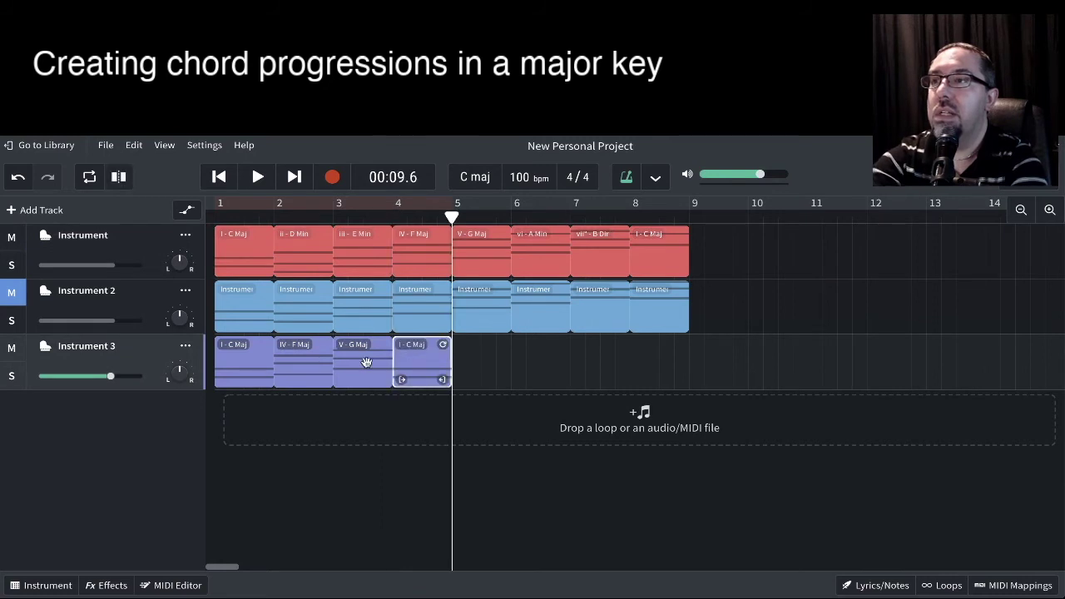
pyautogui.click(11, 376)
# Step: Play Instrument 3's I–IV–V–I progression from the start, stopping around bar 5
pyautogui.click(220, 183)
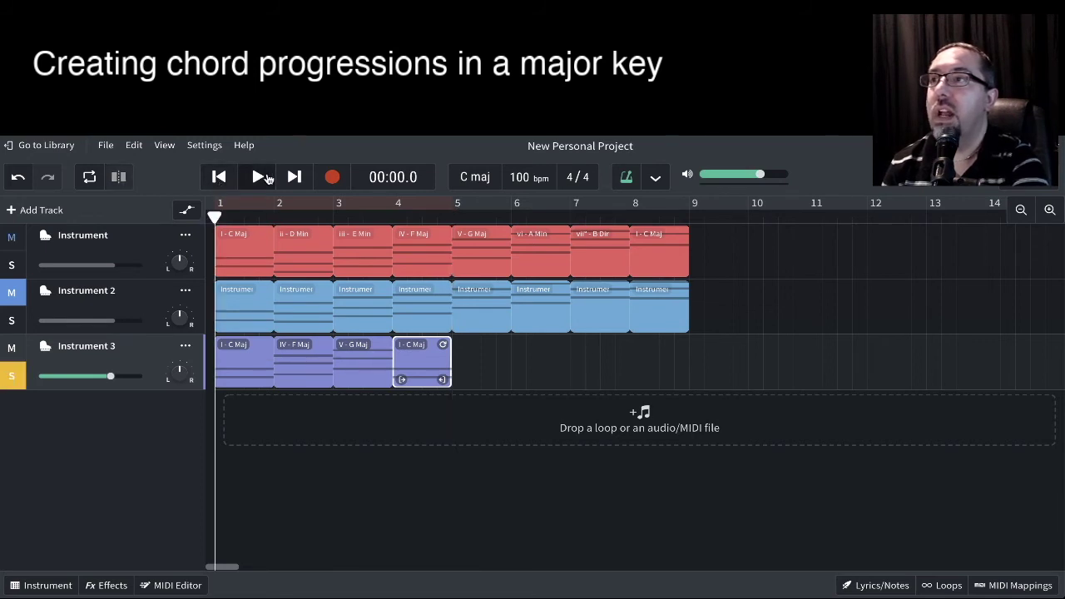
pyautogui.click(259, 178)
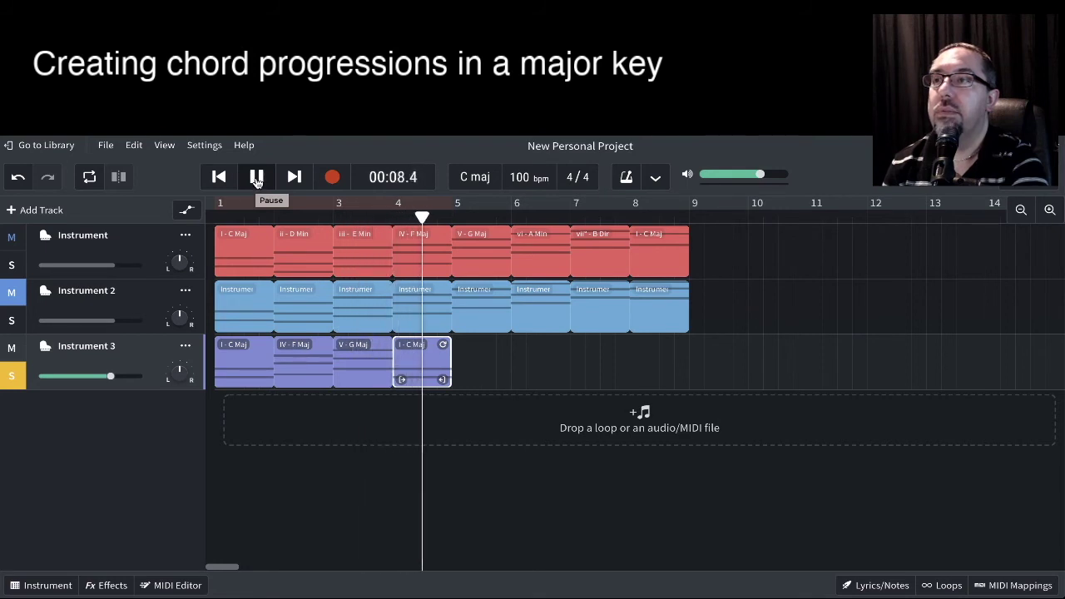
pyautogui.click(257, 178)
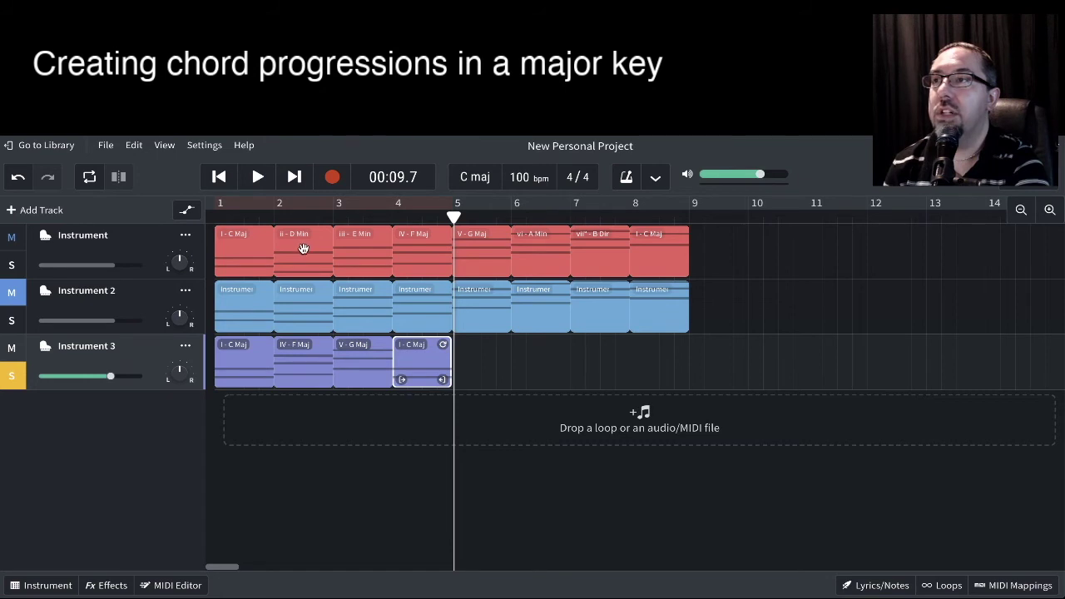
# Step: Unsolo Instrument 3 and paste ii - D Min onto it at bar 6, undoing a misplaced paste
pyautogui.click(17, 374)
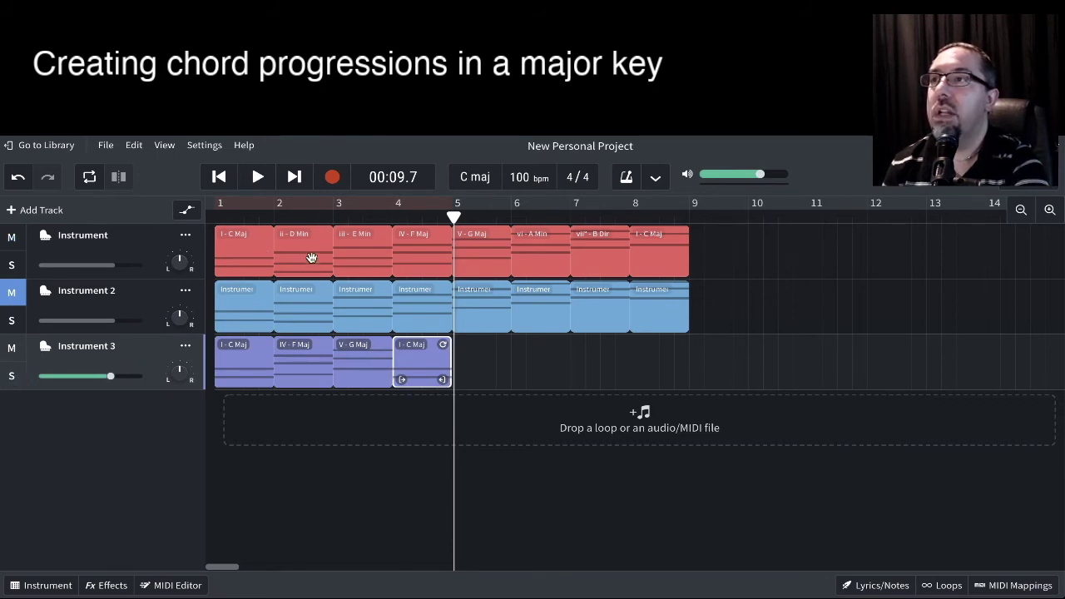
pyautogui.click(511, 218)
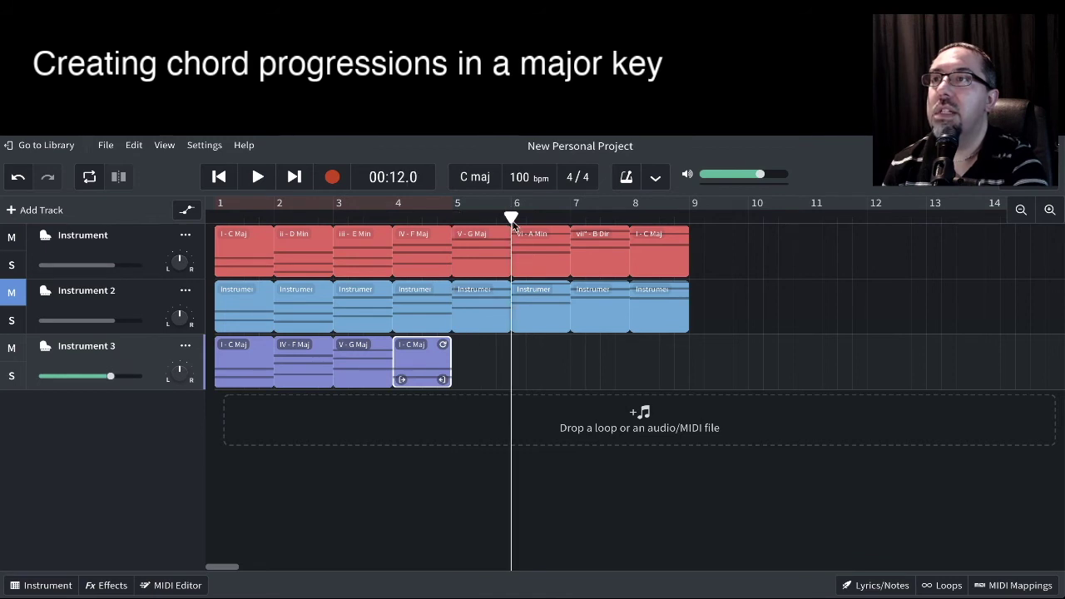
pyautogui.click(298, 251)
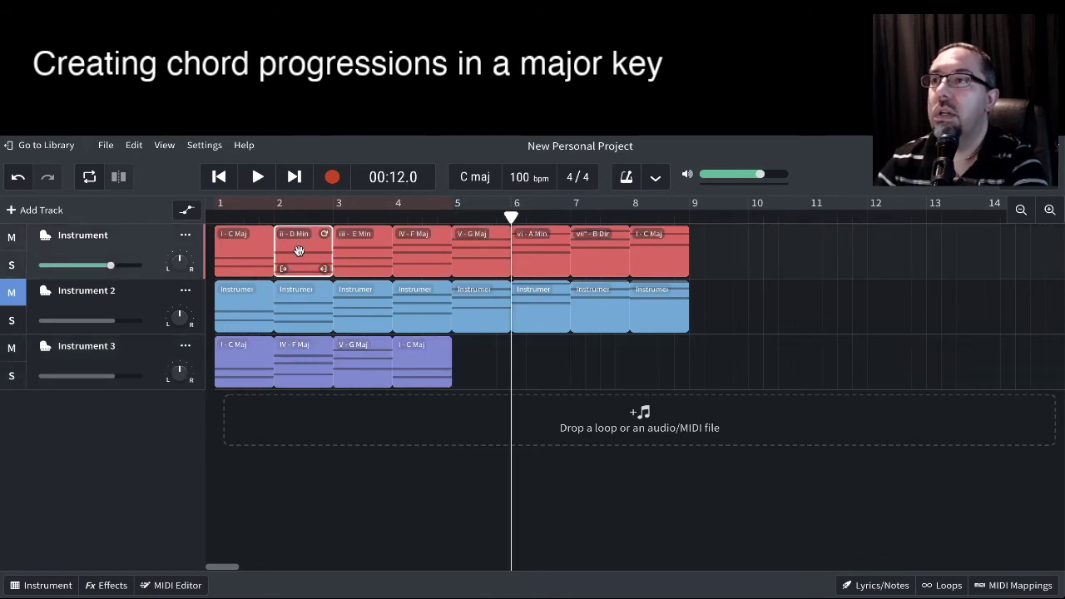
pyautogui.click(516, 365)
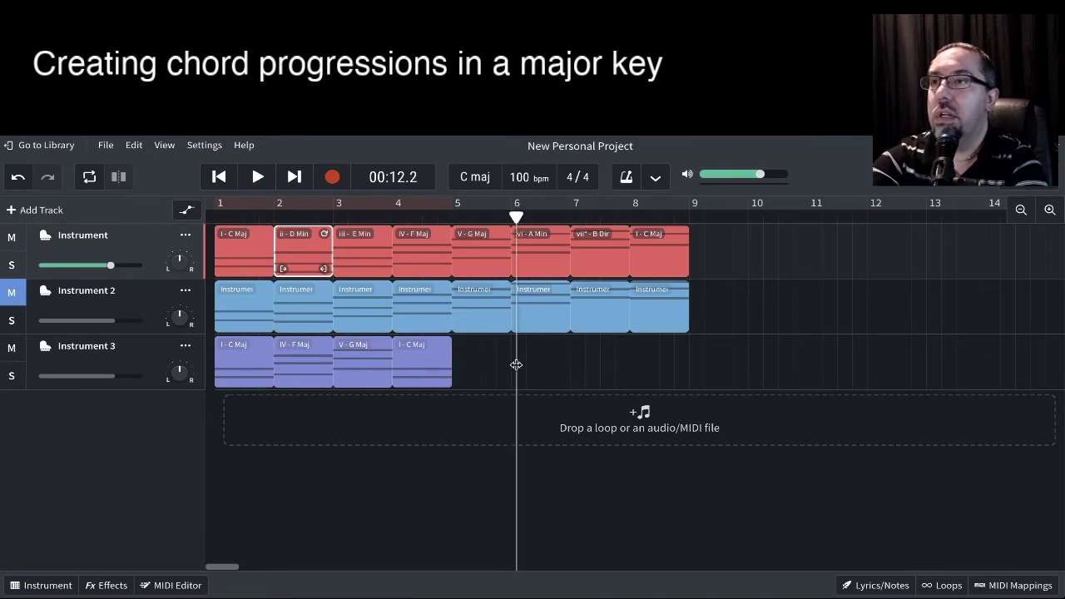
pyautogui.click(513, 367)
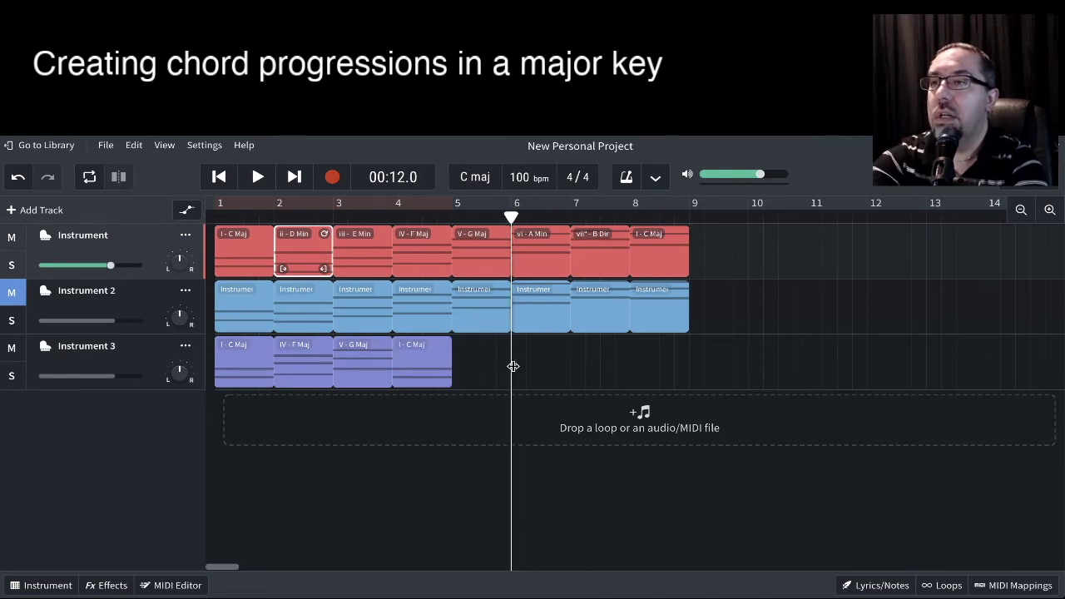
pyautogui.hotkey('ctrl', 'v')
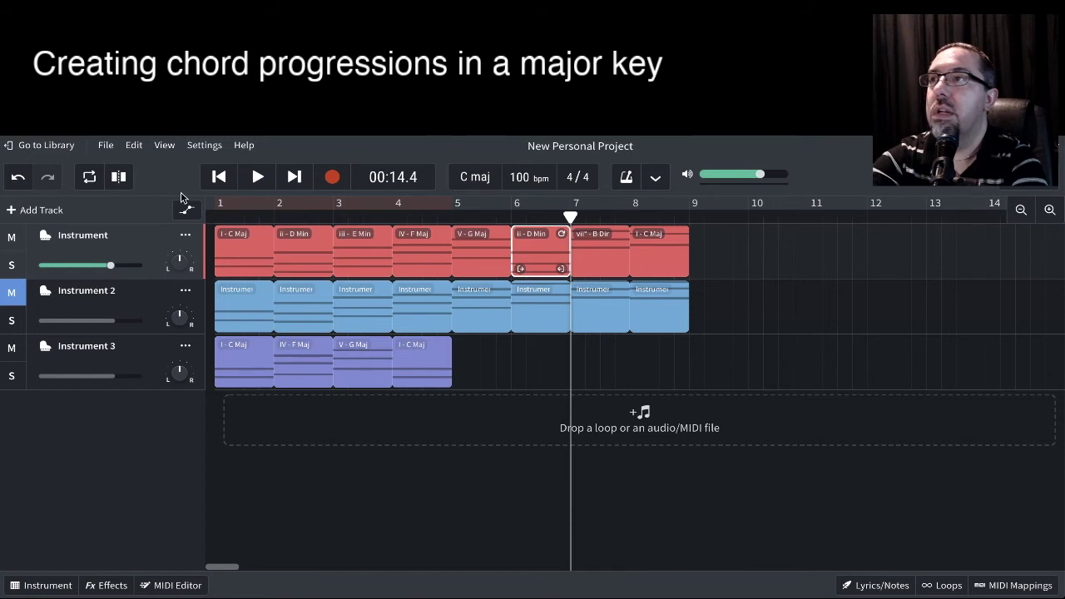
pyautogui.click(18, 177)
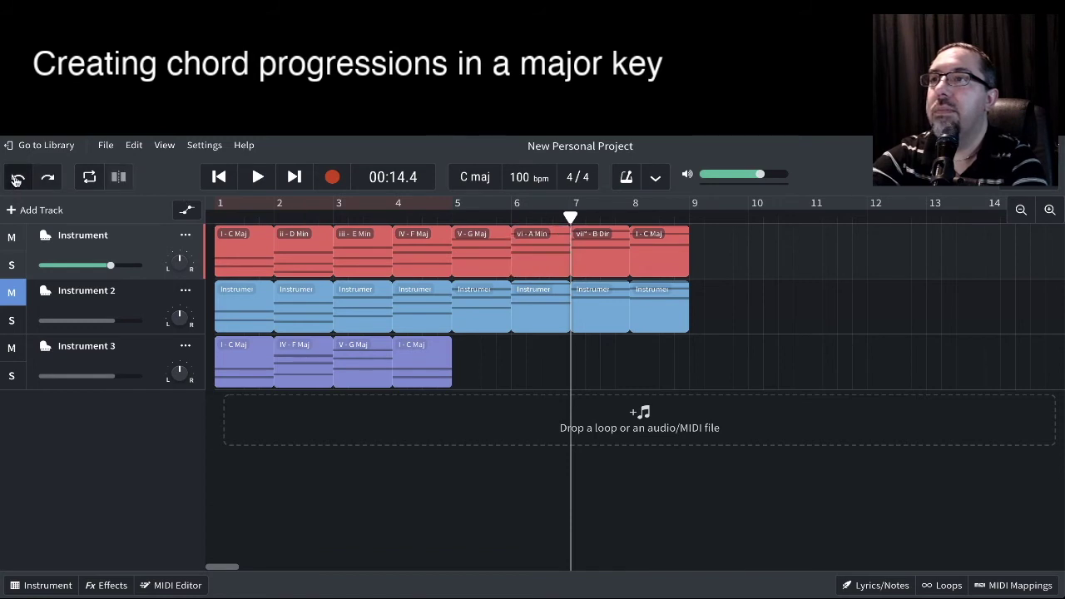
pyautogui.click(133, 344)
pyautogui.click(505, 307)
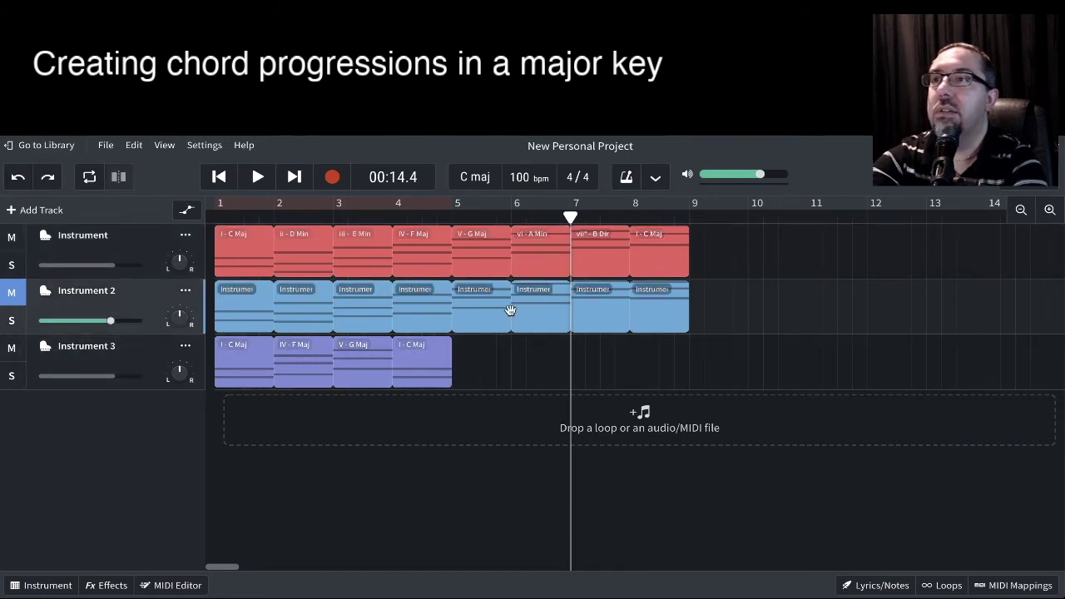
pyautogui.click(510, 219)
pyautogui.click(139, 362)
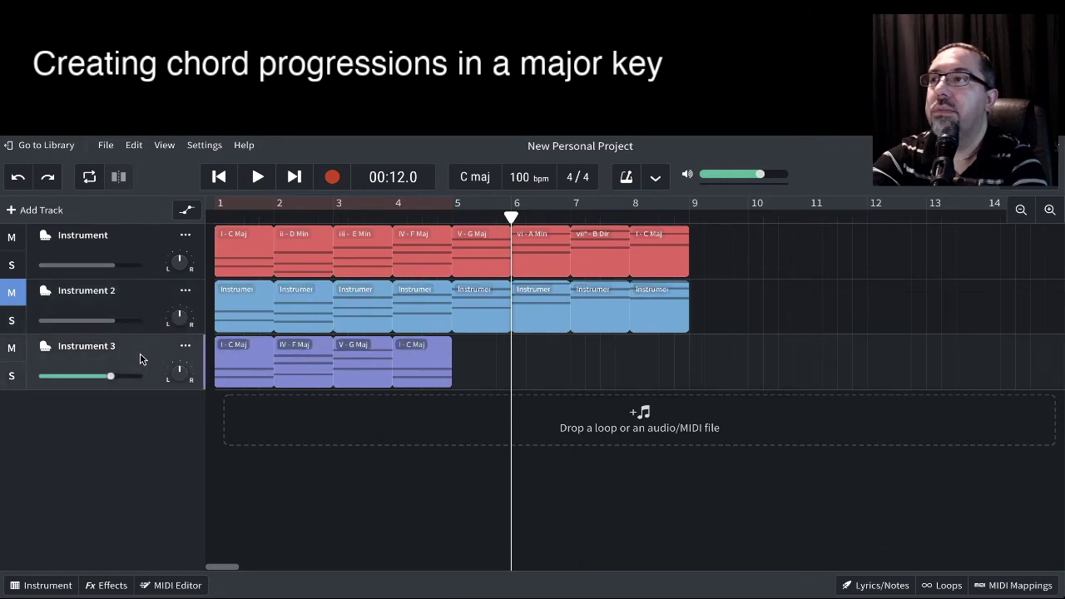
pyautogui.hotkey('ctrl', 'v')
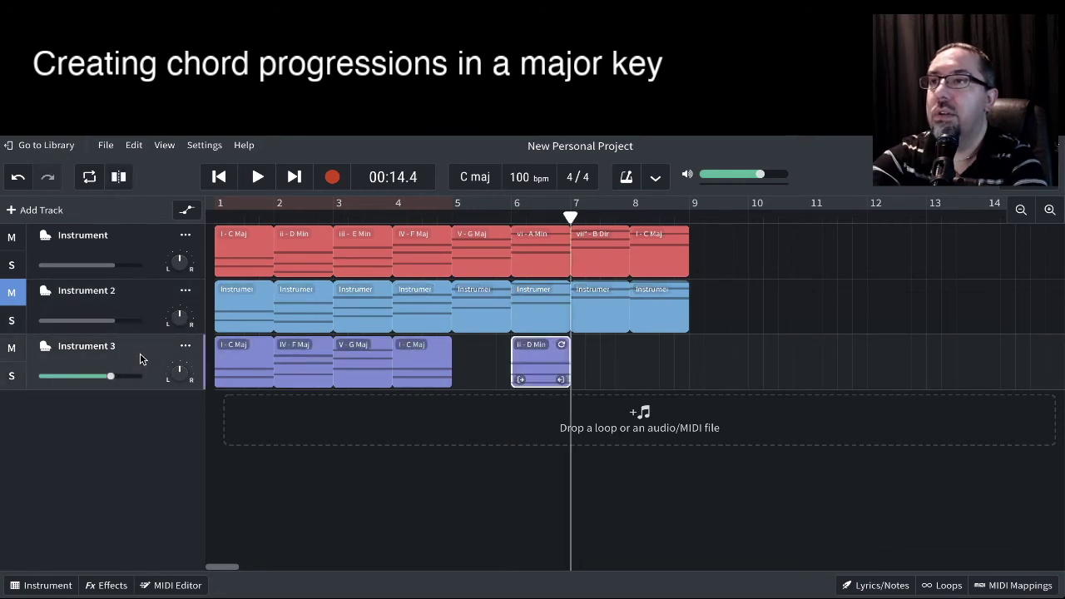
# Step: Paste IV - F Maj, V - G Maj and I - C Maj onto Instrument 3 at bars 7, 8 and 9
pyautogui.click(414, 249)
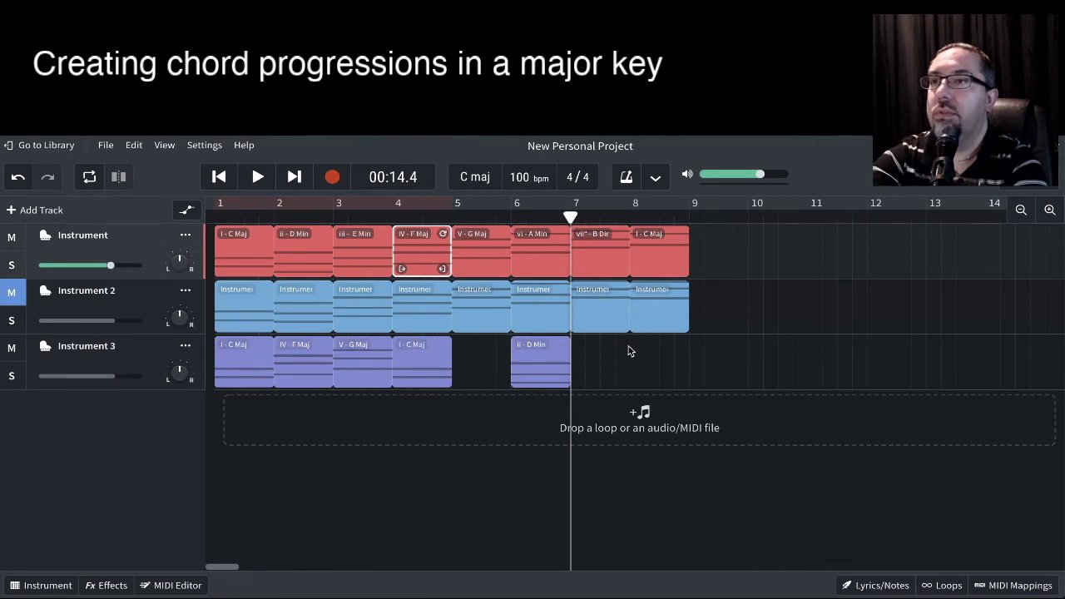
pyautogui.click(580, 362)
pyautogui.hotkey('ctrl', 'v')
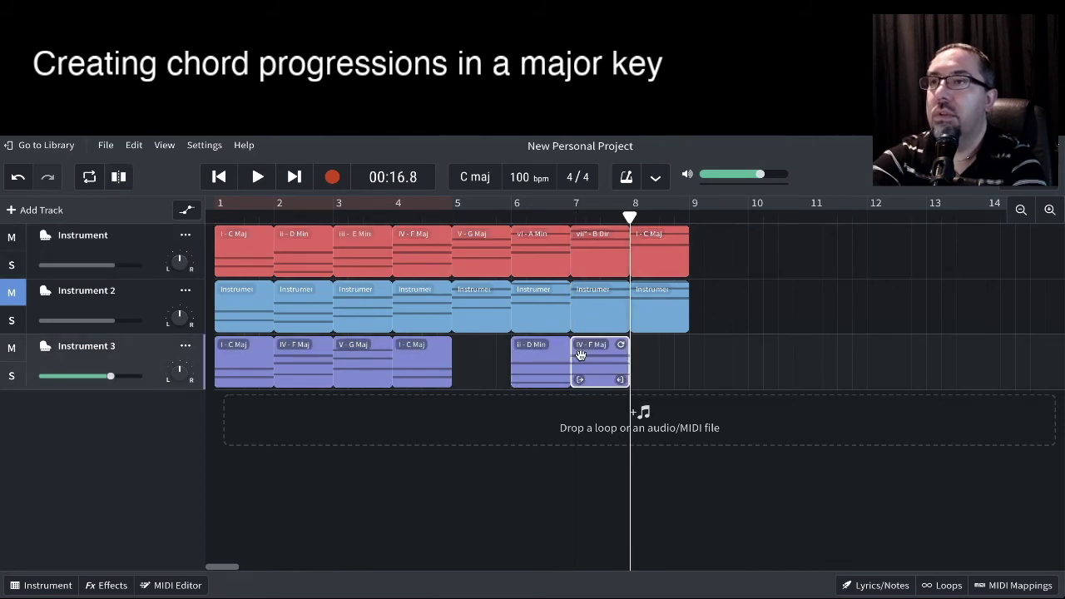
pyautogui.click(475, 252)
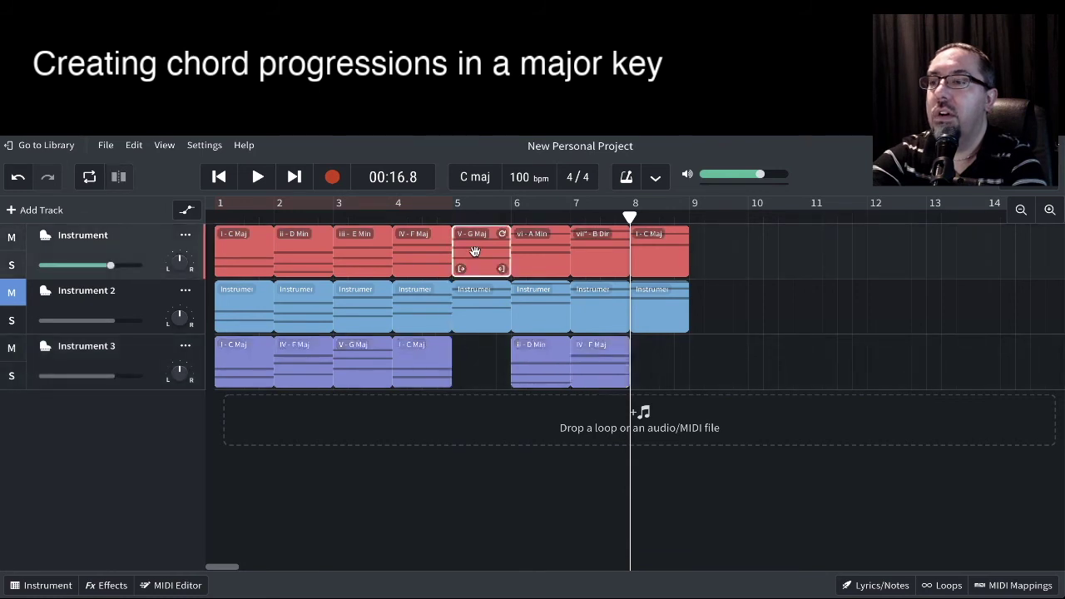
pyautogui.click(635, 358)
pyautogui.click(629, 343)
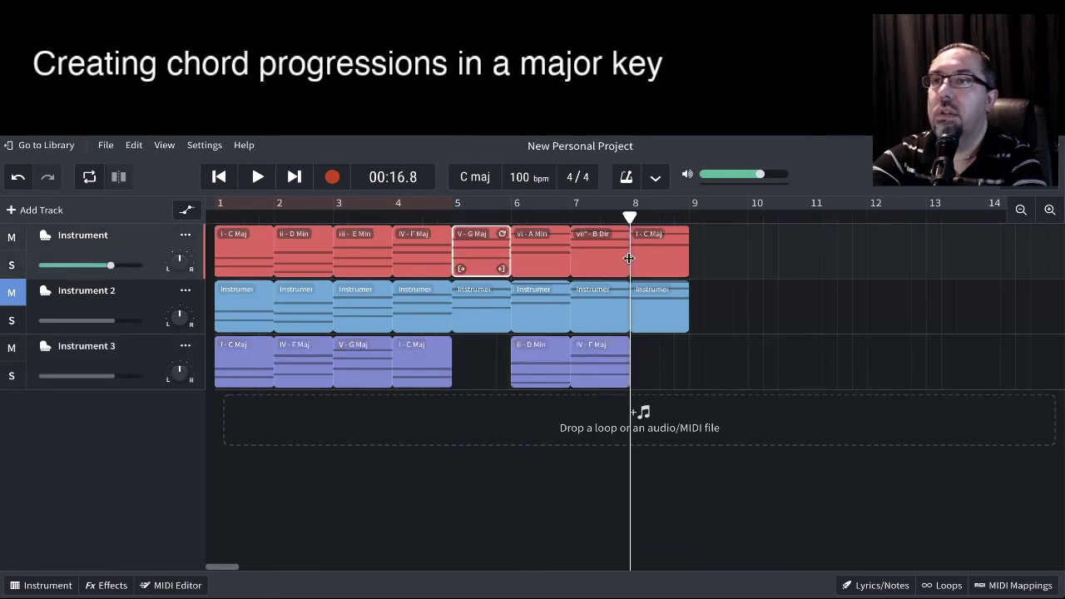
pyautogui.click(654, 377)
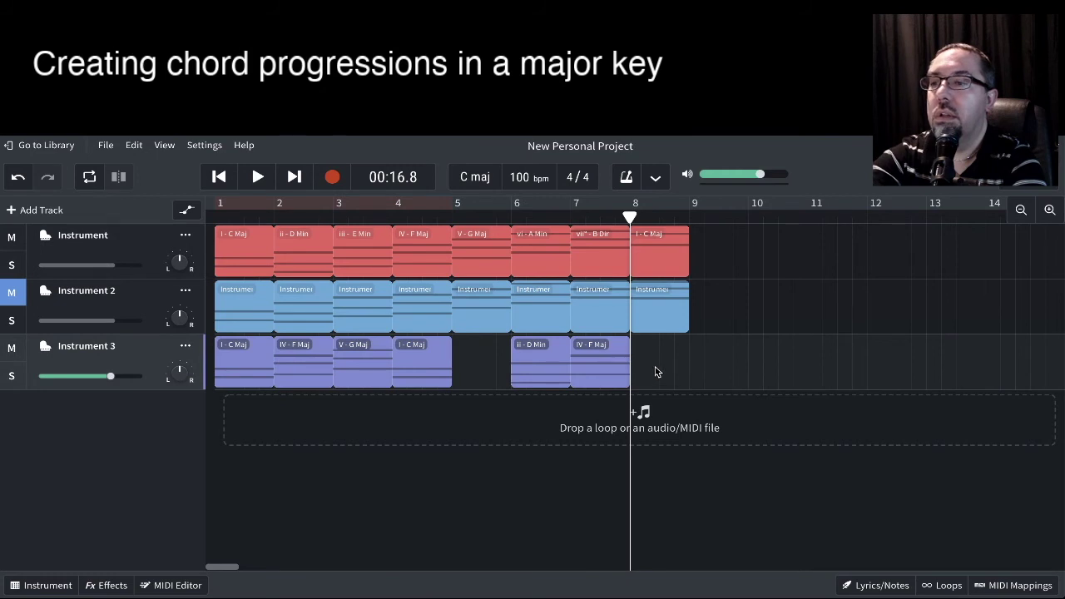
pyautogui.hotkey('ctrl', 'v')
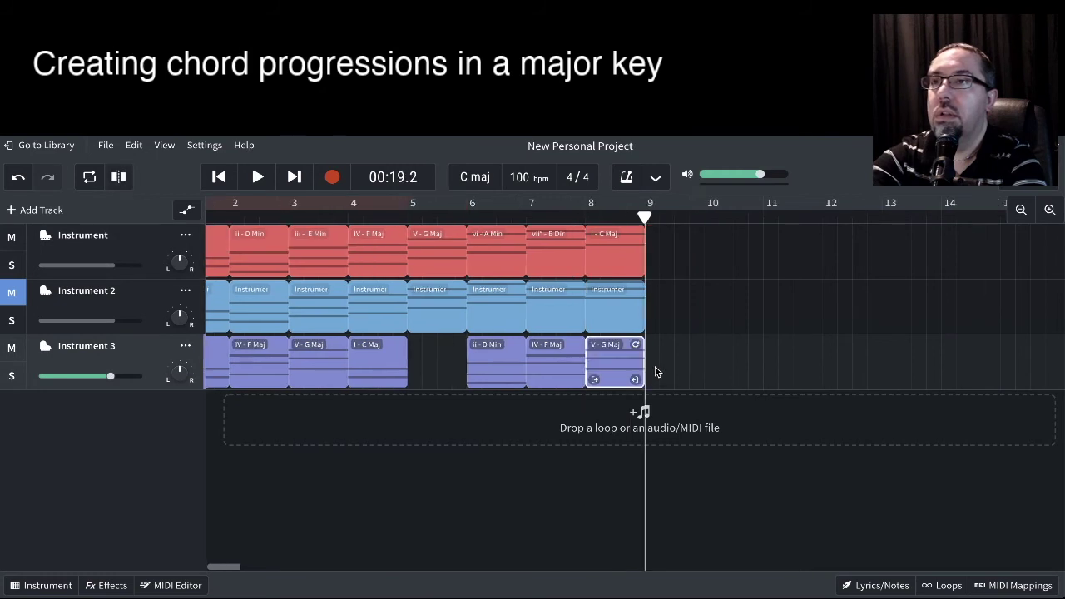
pyautogui.click(238, 250)
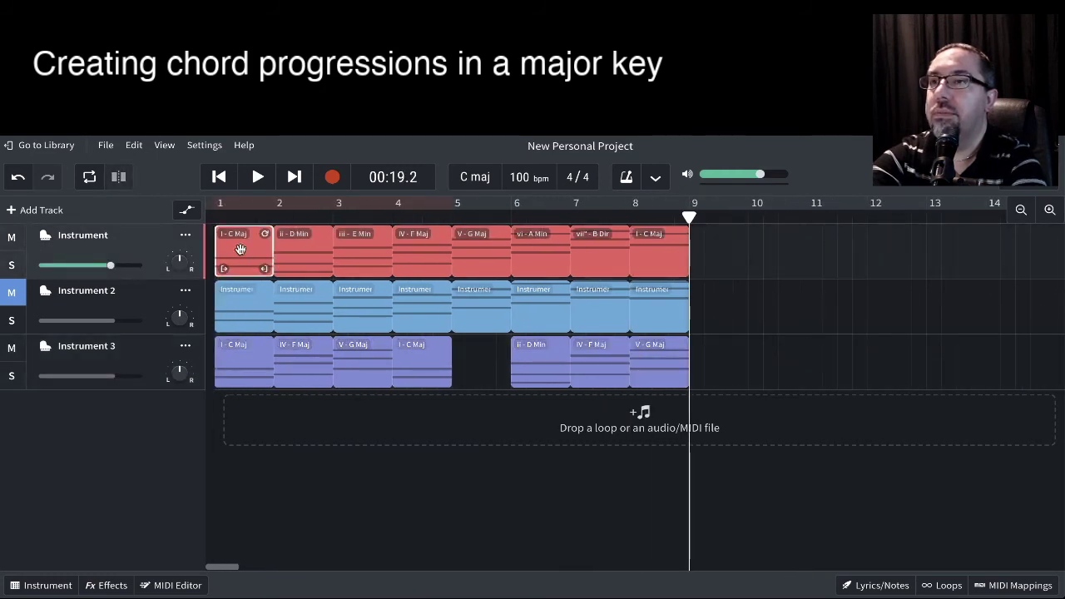
pyautogui.click(711, 368)
pyautogui.hotkey('ctrl', 'v')
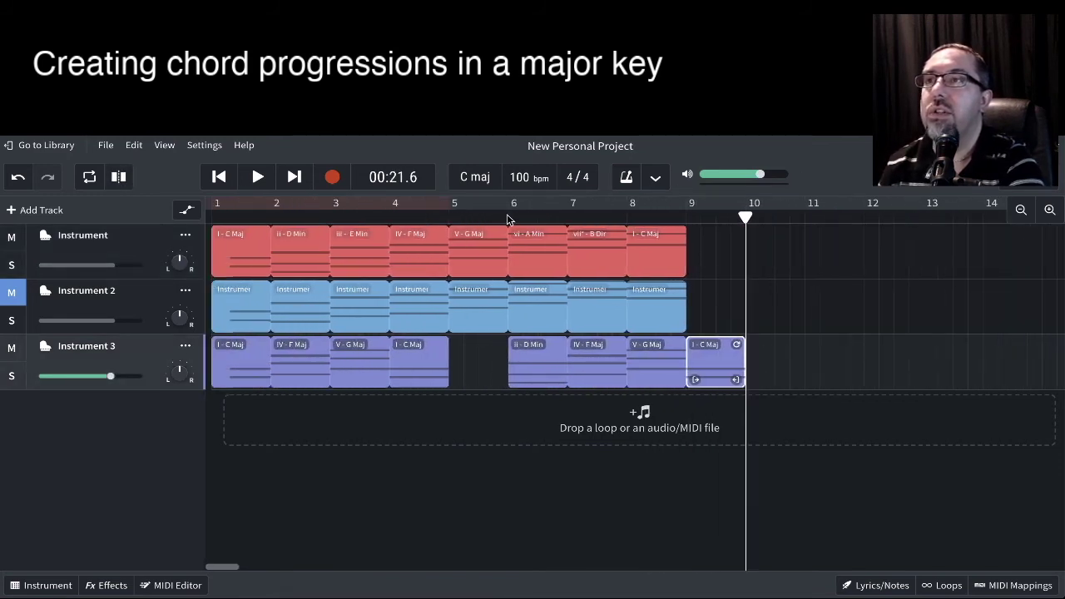
# Step: Play soloed Instrument 3's ii–IV–V–I progression from bar 6, stopping just past bar 9
pyautogui.click(509, 218)
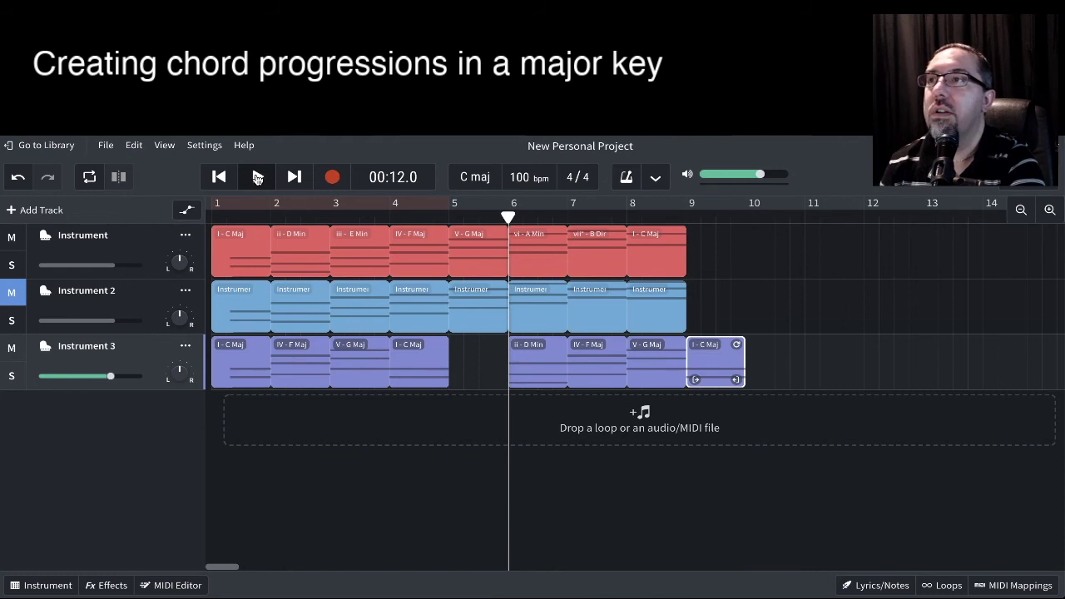
pyautogui.click(12, 376)
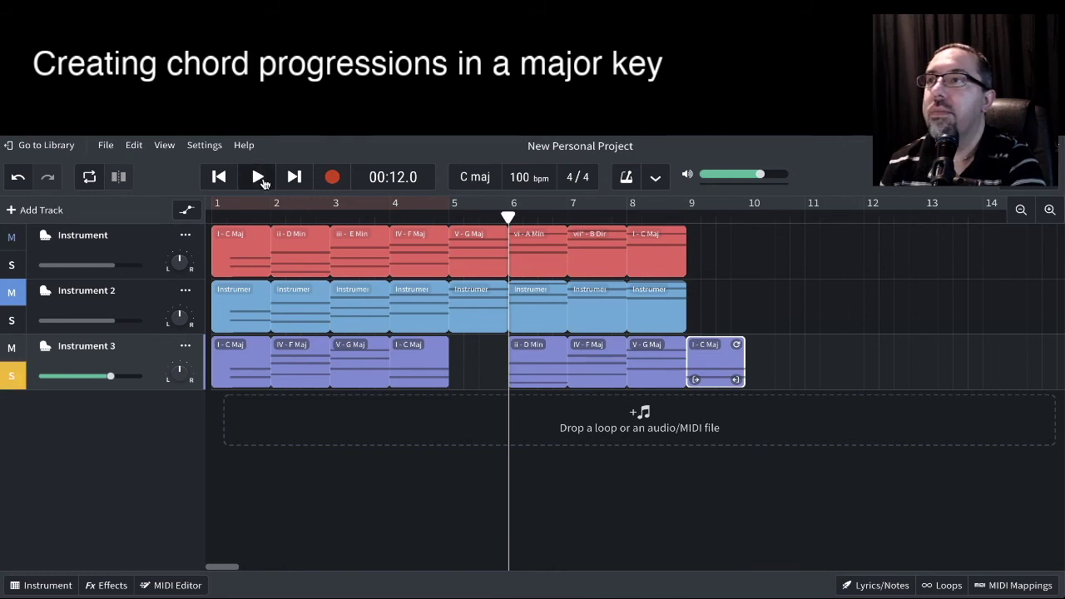
pyautogui.click(258, 178)
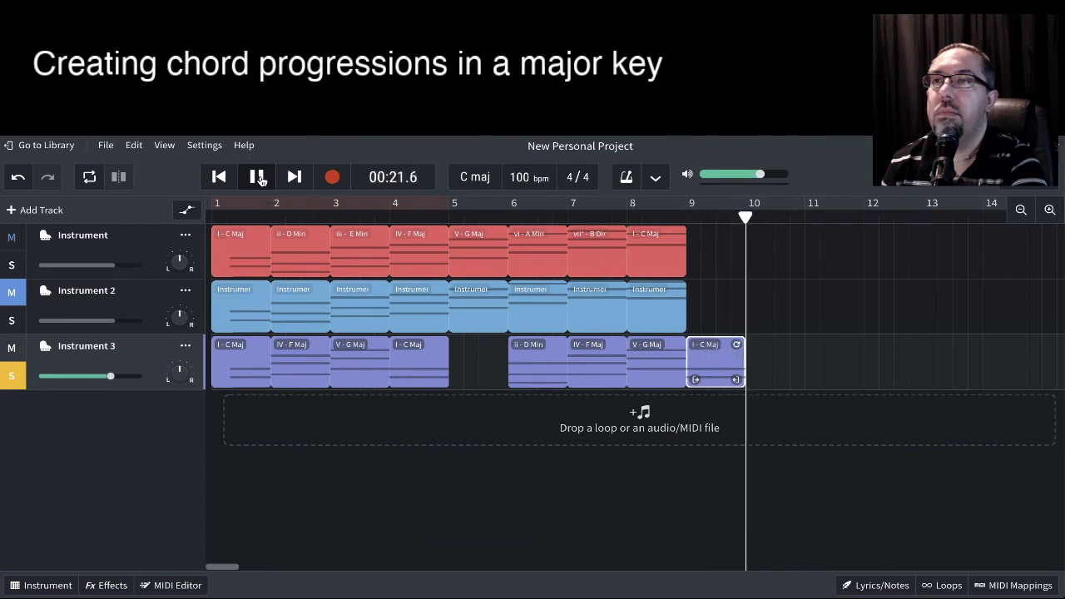
pyautogui.click(258, 177)
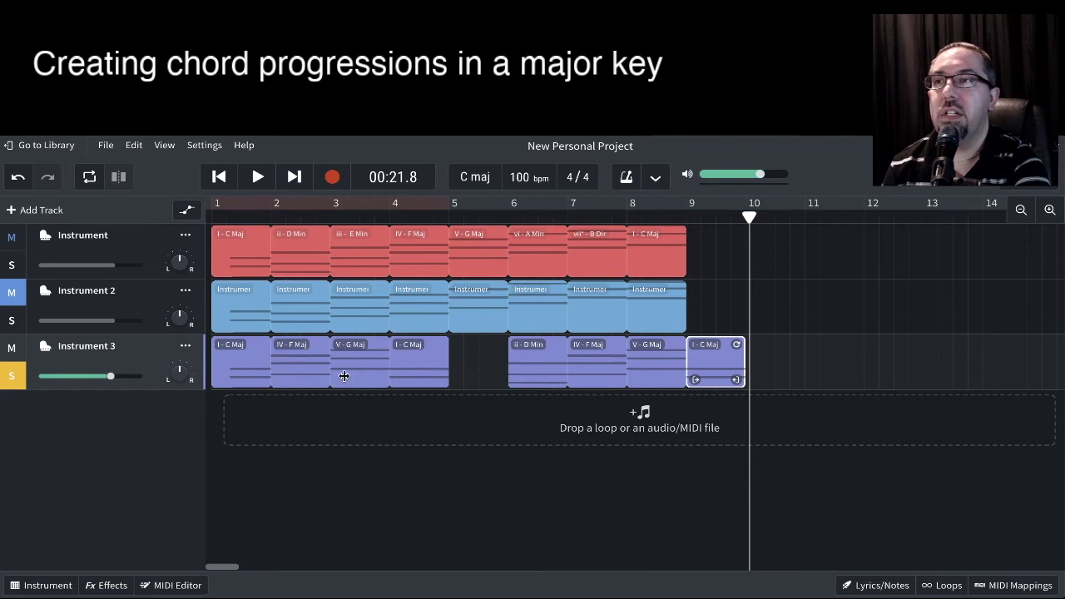
# Step: Show Instrument 3's chord notes in the MIDI editor, zoomed in horizontally, with the first chord's lowest note selected
pyautogui.click(183, 583)
pyautogui.scroll(-3, 337, 474)
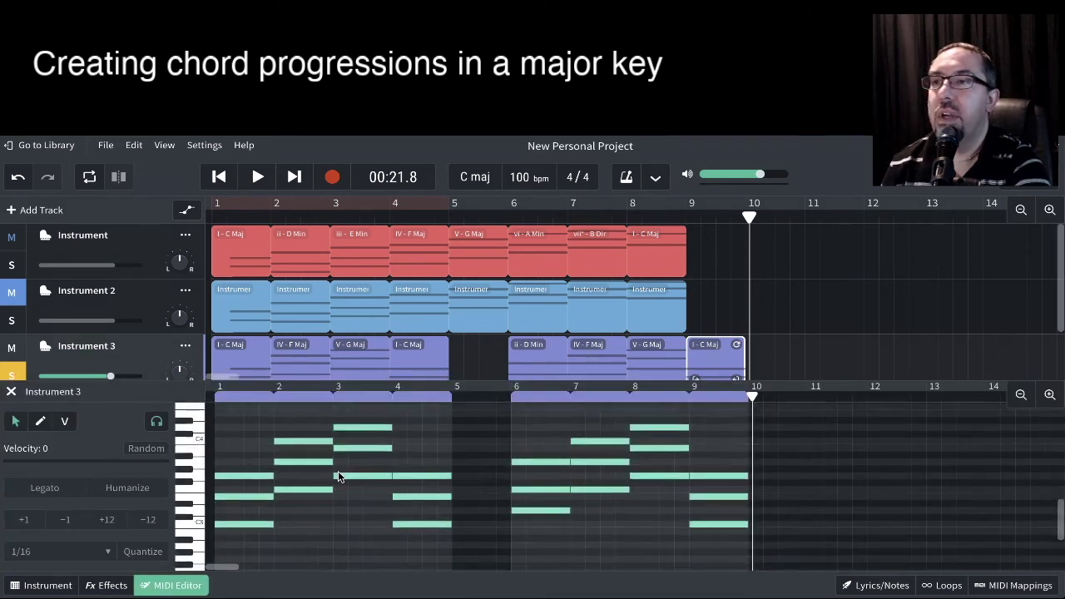
pyautogui.scroll(1, 433, 470)
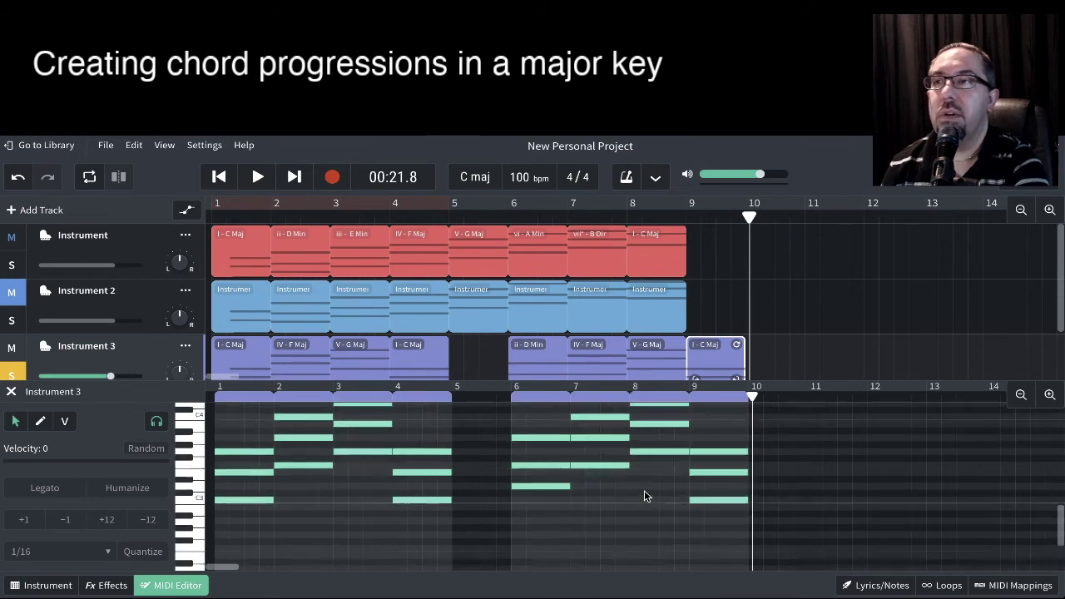
pyautogui.scroll(3, 615, 492)
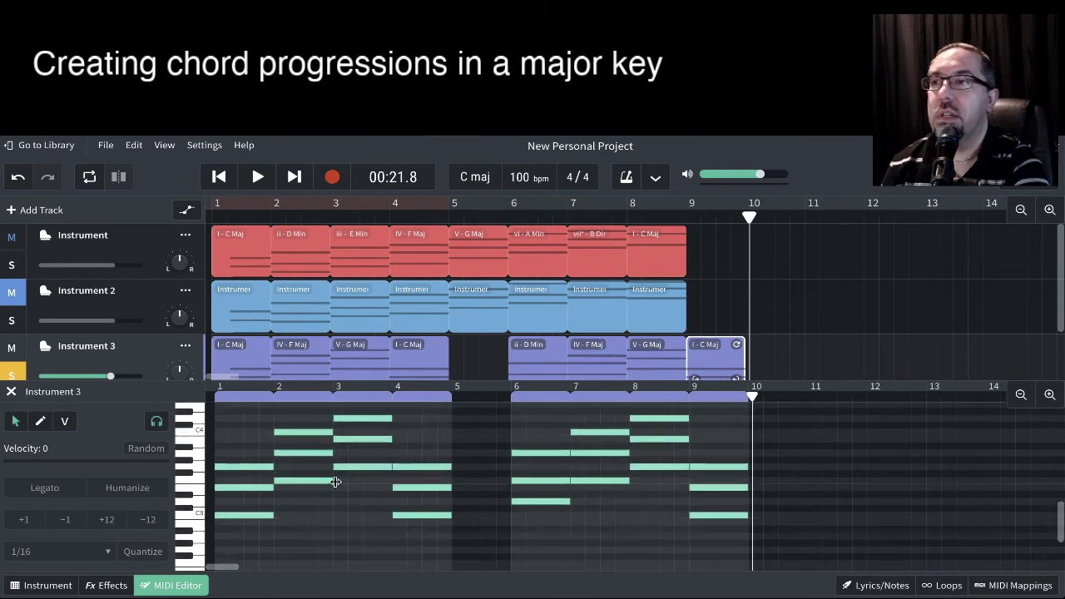
pyautogui.click(227, 469)
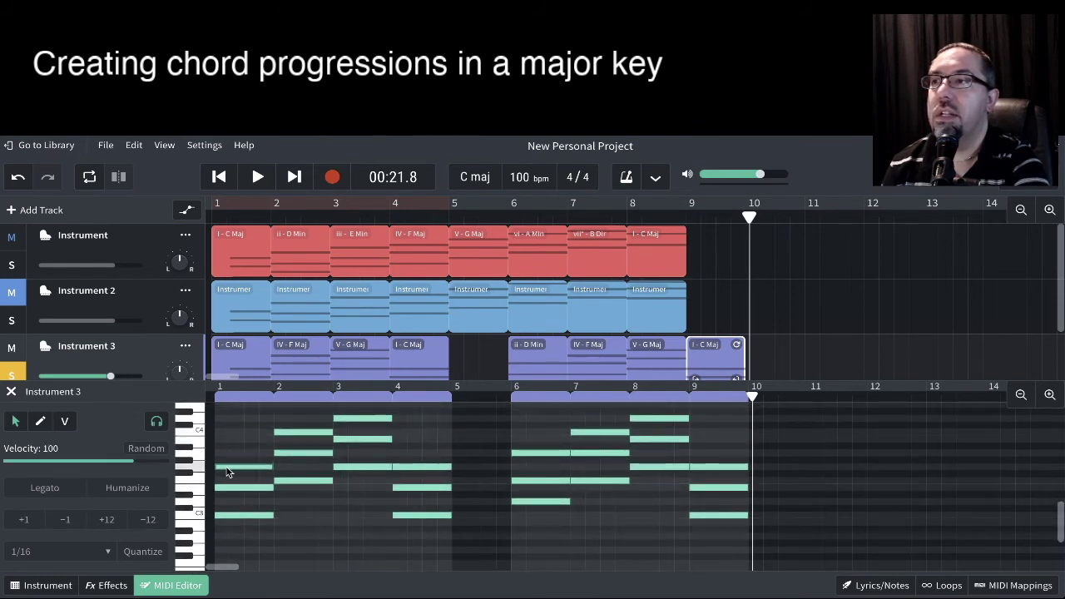
pyautogui.click(1050, 396)
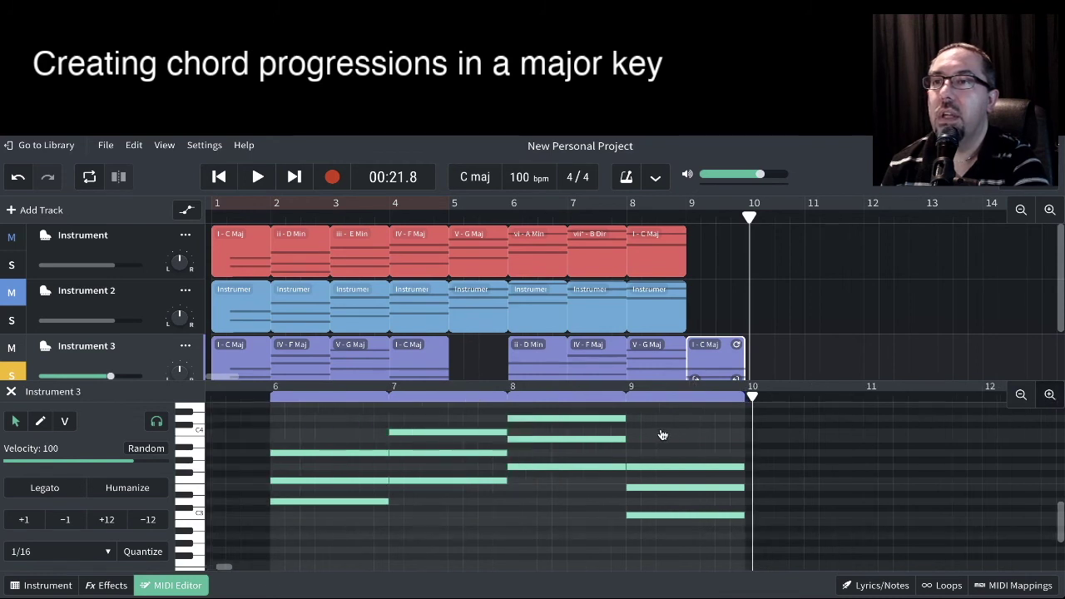
pyautogui.scroll(2, 662, 433)
pyautogui.scroll(1, 499, 445)
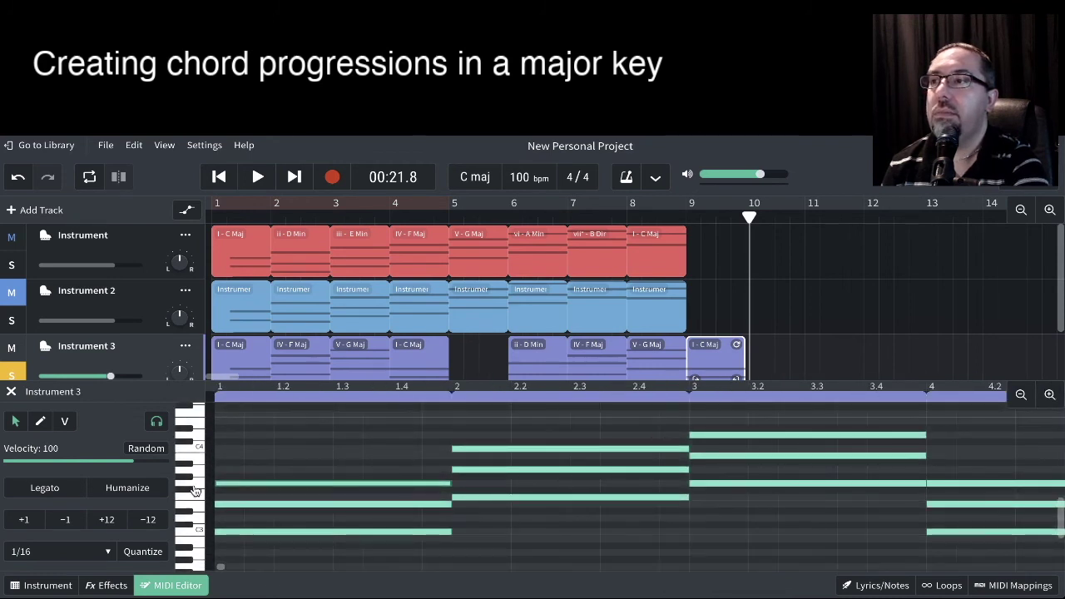
pyautogui.scroll(-2, 243, 491)
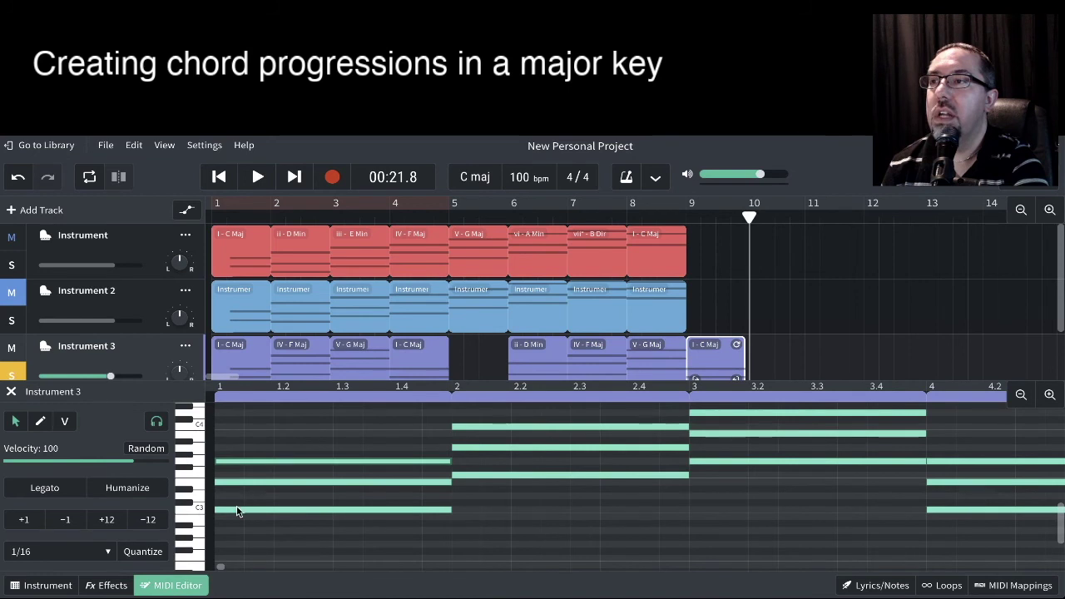
pyautogui.click(440, 514)
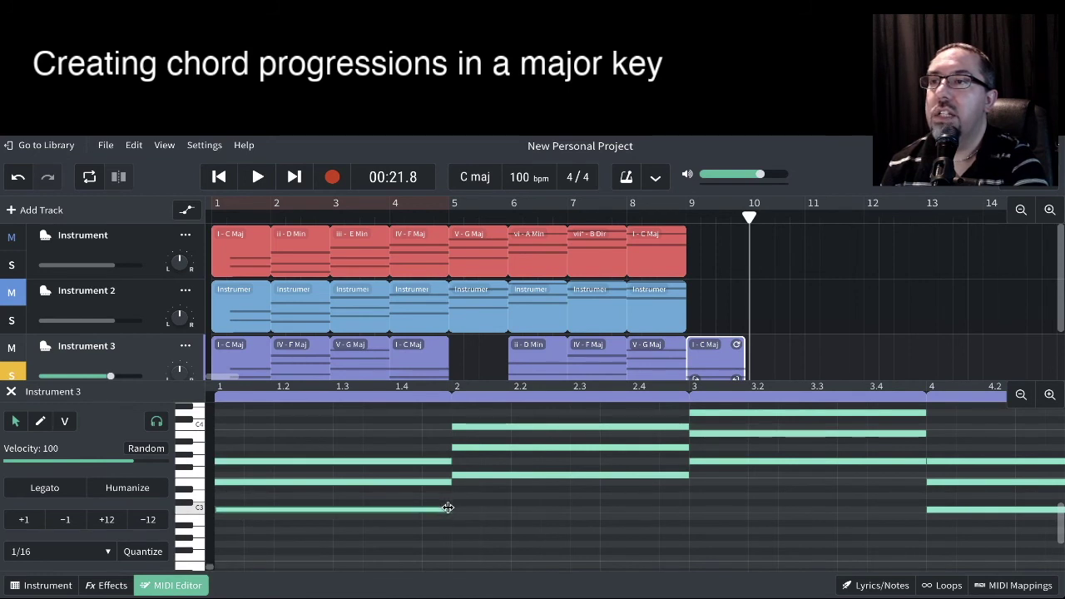
# Step: Shorten the opening C major chord's three notes to one beat each and audition the bottom note
pyautogui.moveTo(447, 508); pyautogui.dragTo(272, 509)
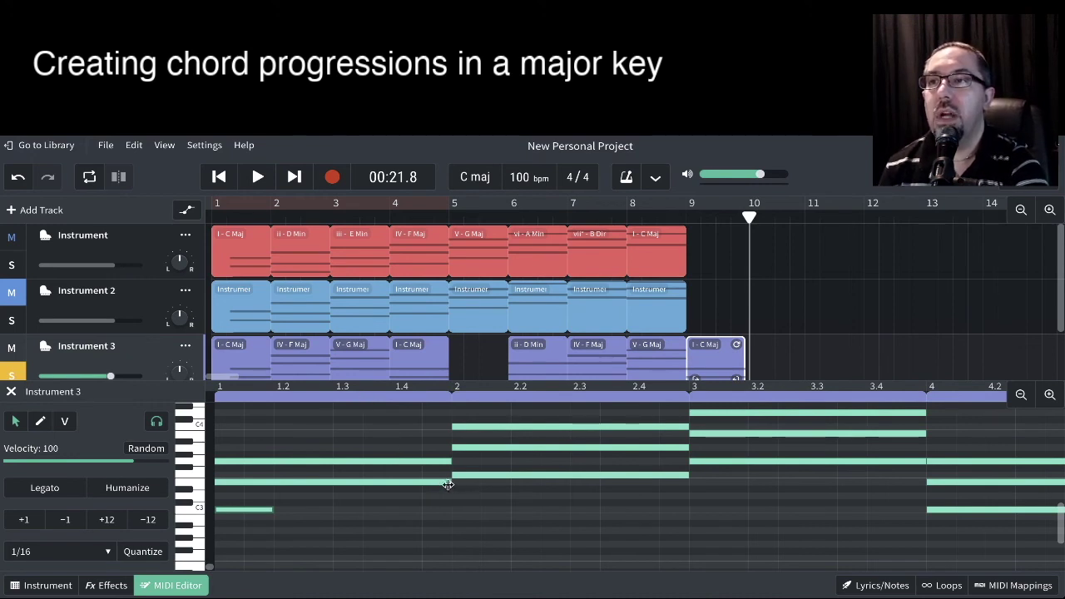
pyautogui.moveTo(447, 482); pyautogui.dragTo(273, 481)
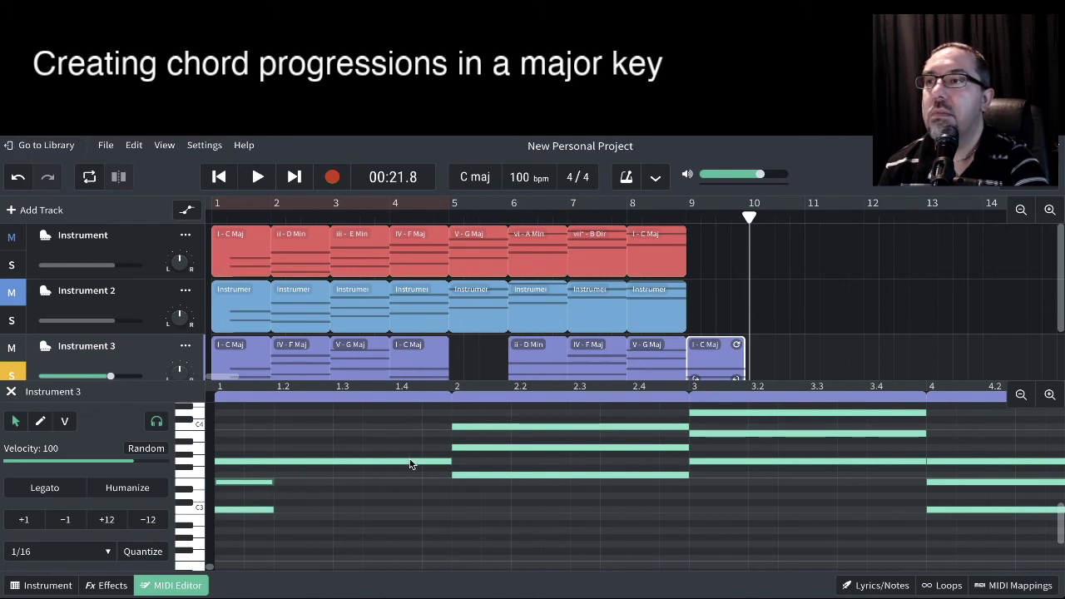
pyautogui.moveTo(448, 461); pyautogui.dragTo(273, 461)
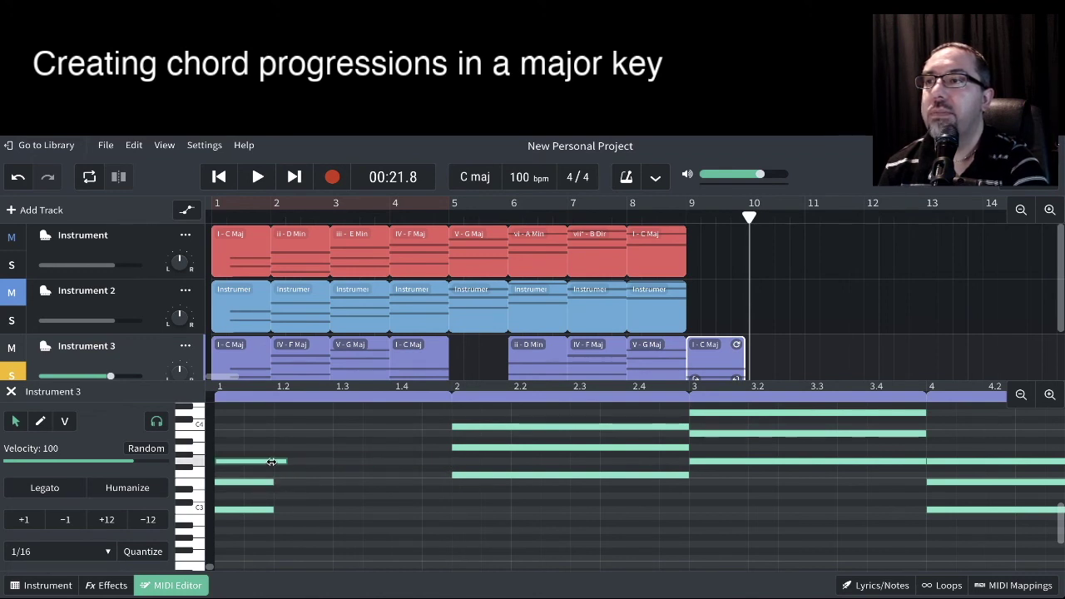
pyautogui.click(265, 508)
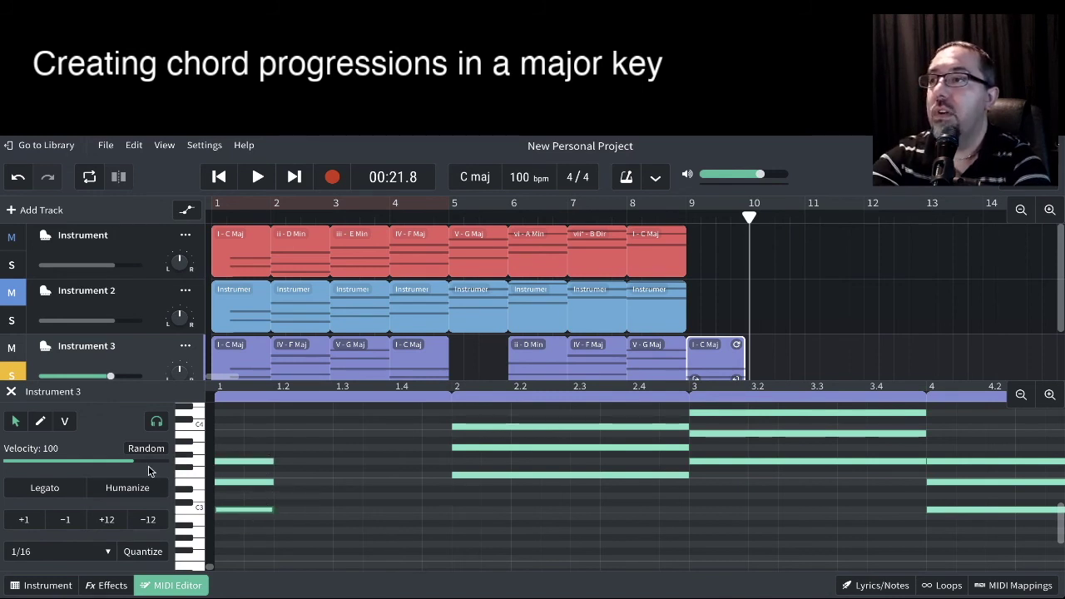
# Step: Draw the same three-note C major chord on beats 2, 3 and 4 of bar 1
pyautogui.click(287, 510)
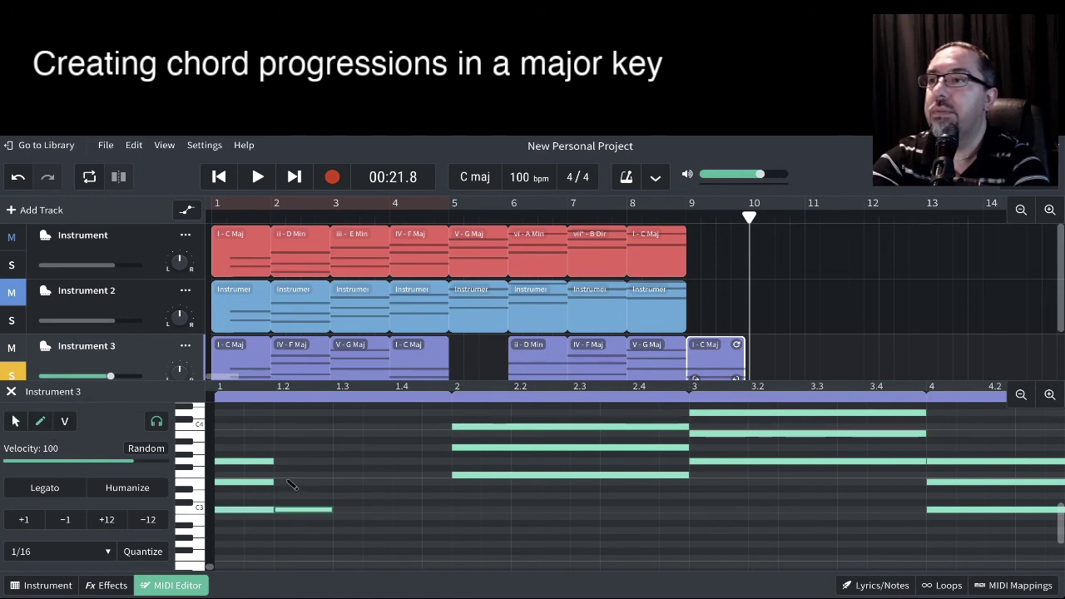
pyautogui.click(289, 482)
pyautogui.click(293, 456)
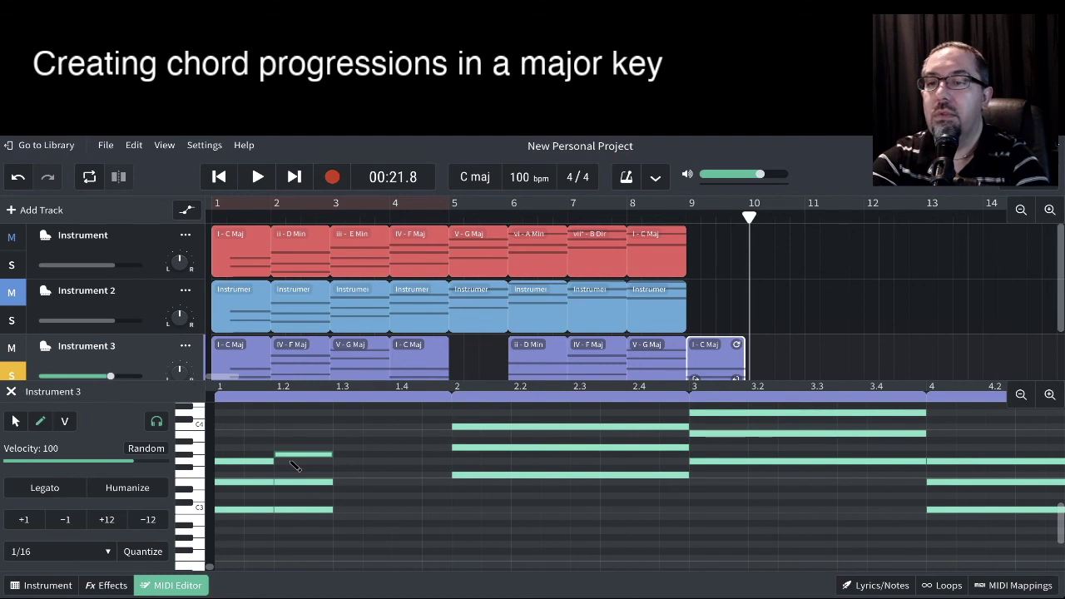
pyautogui.moveTo(293, 455); pyautogui.dragTo(293, 462)
pyautogui.click(360, 509)
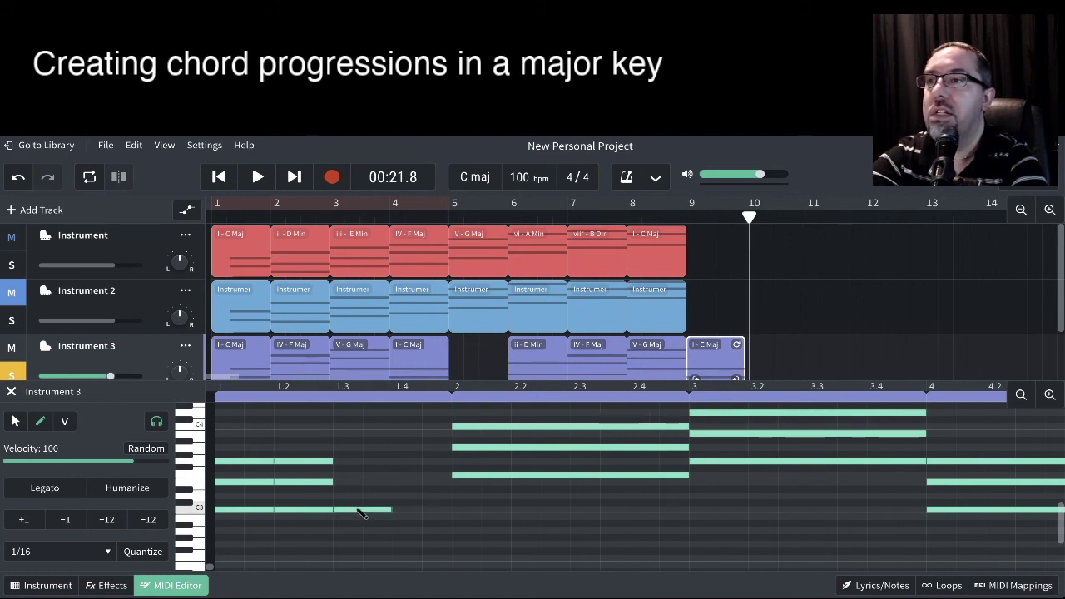
pyautogui.click(359, 482)
pyautogui.click(358, 461)
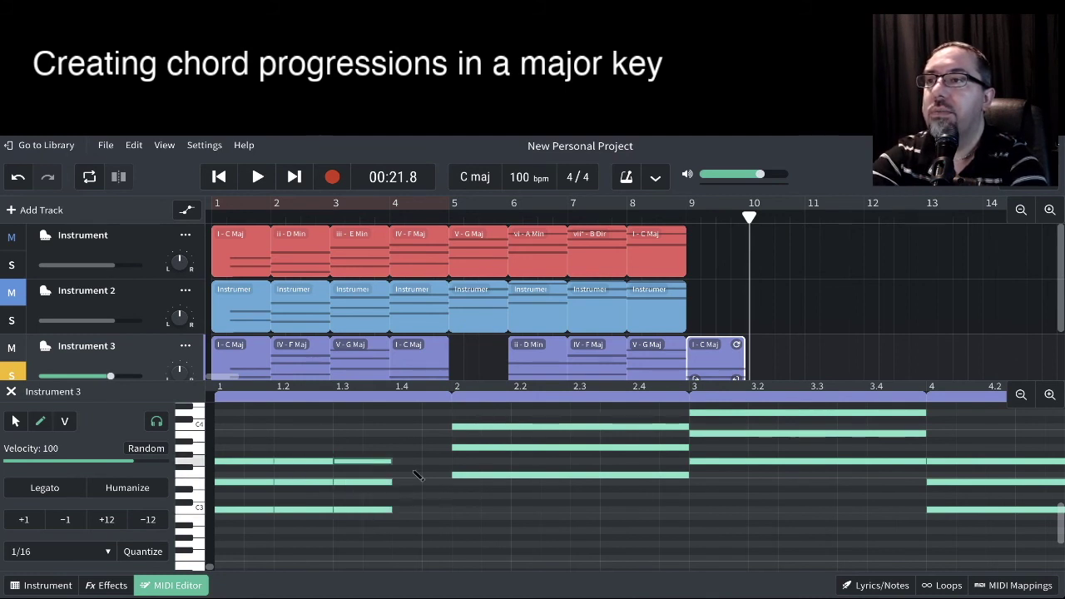
pyautogui.click(419, 509)
pyautogui.click(418, 482)
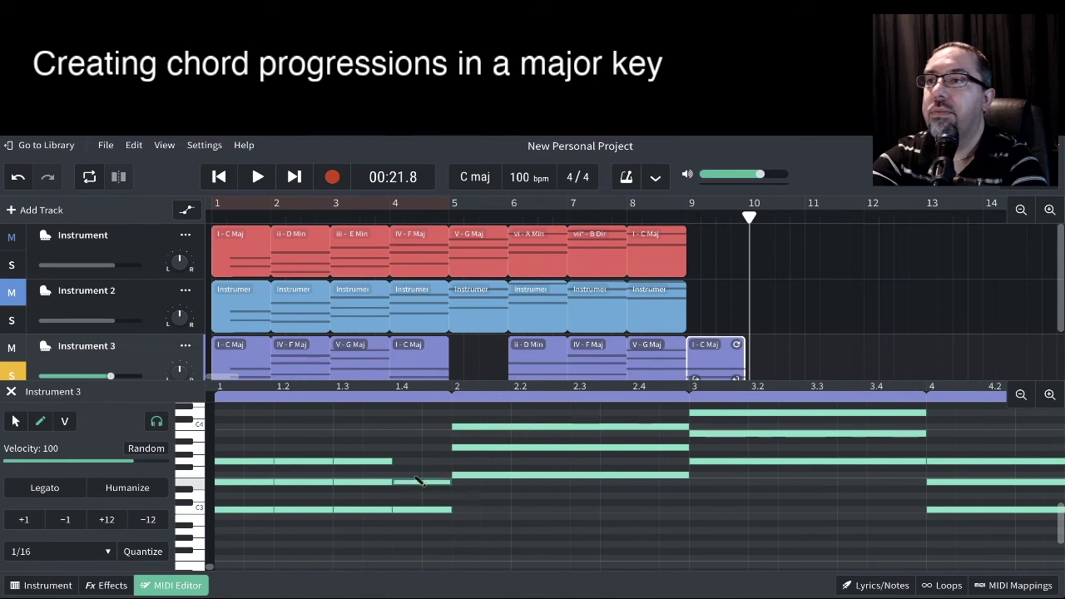
pyautogui.click(419, 460)
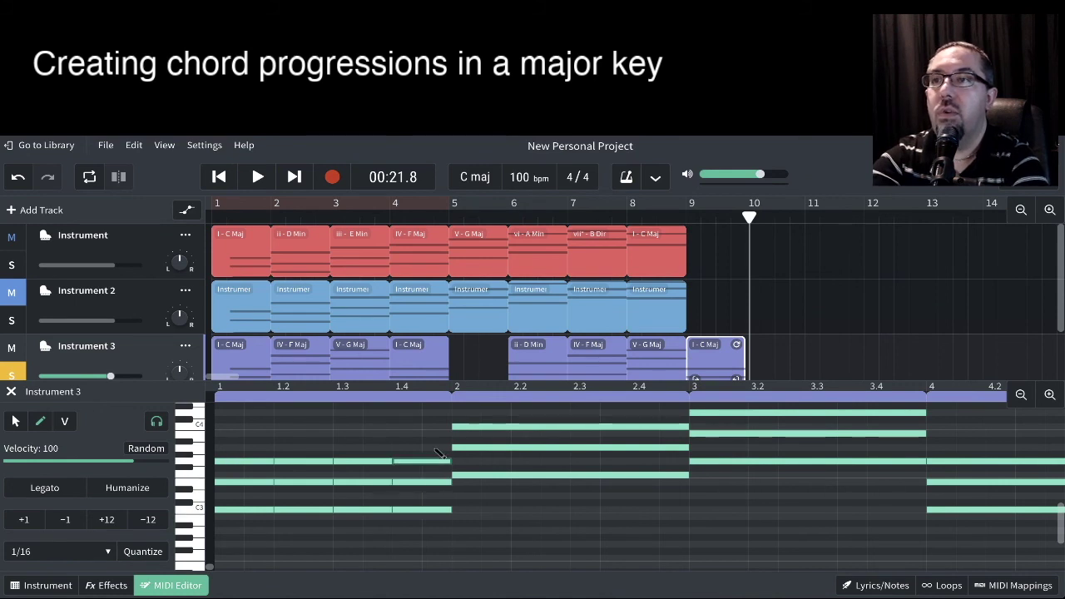
pyautogui.click(219, 177)
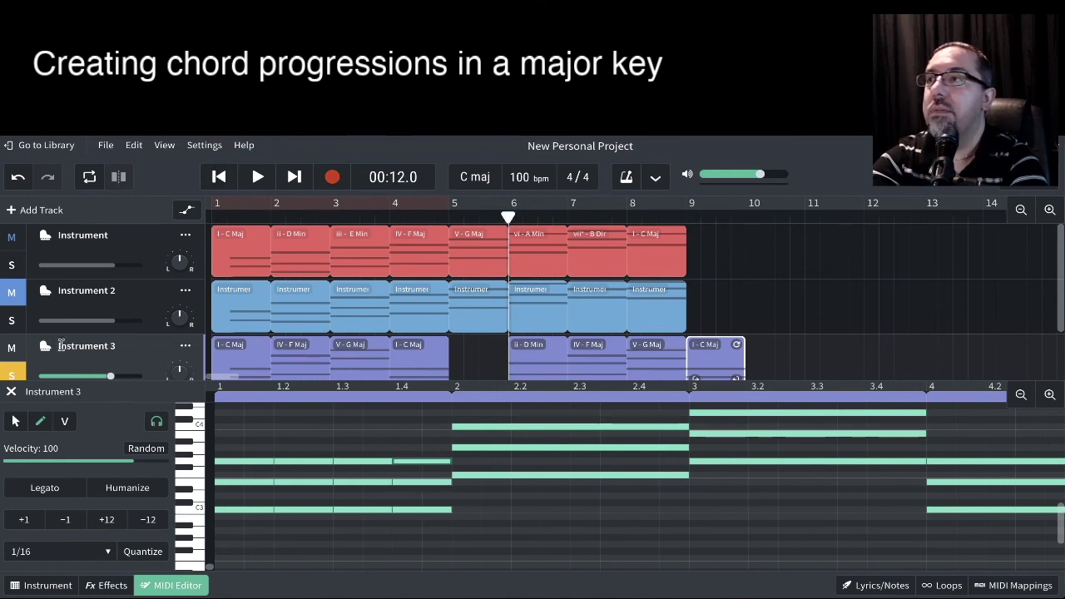
# Step: Play the project from the start to hear the four crotchet chords
pyautogui.scroll(-1, 62, 346)
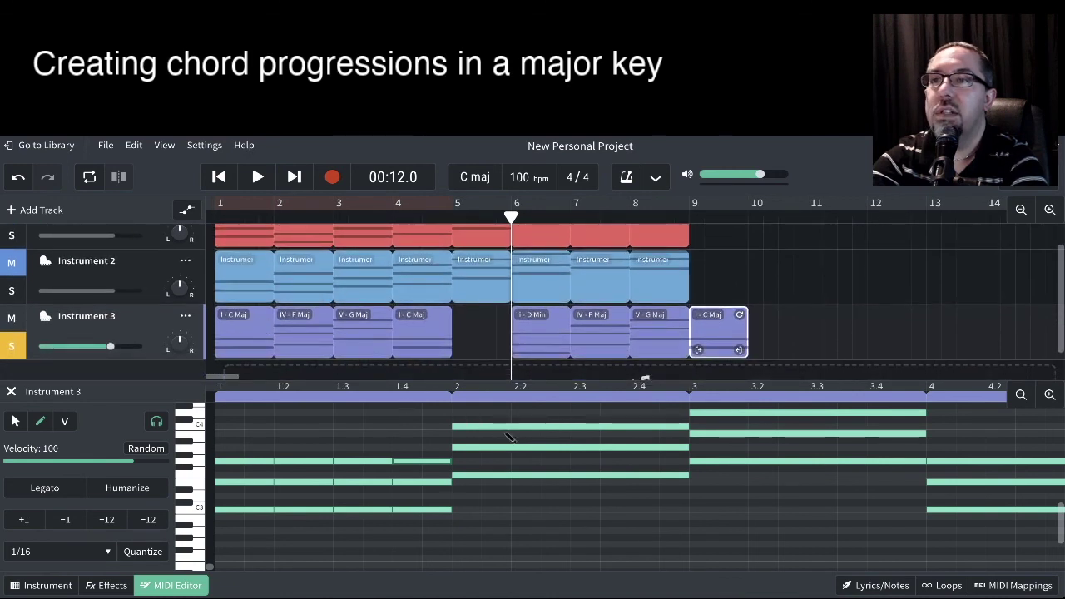
pyautogui.click(219, 176)
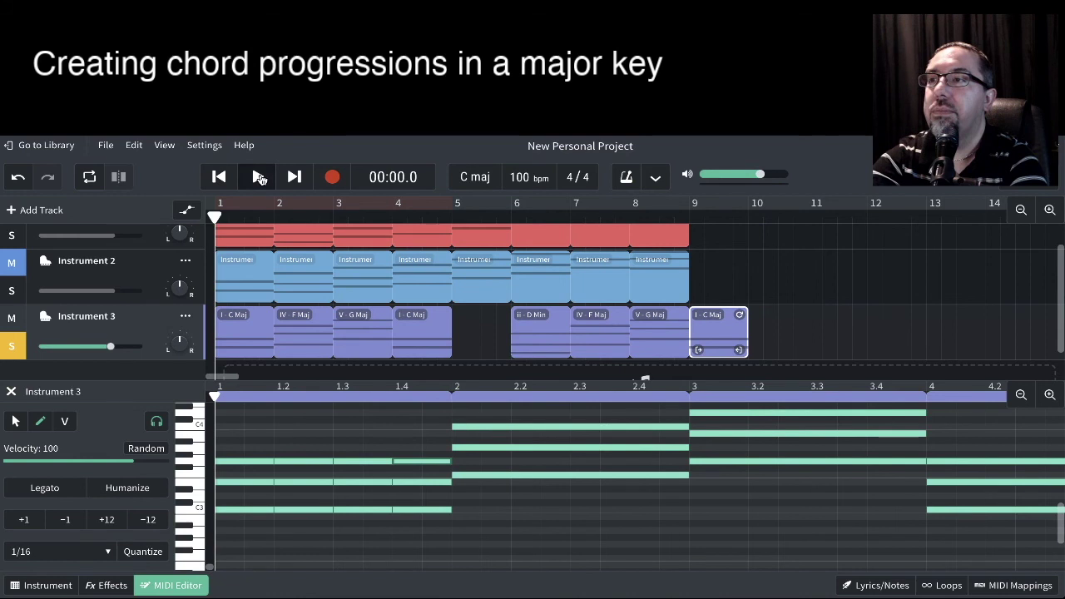
pyautogui.click(259, 177)
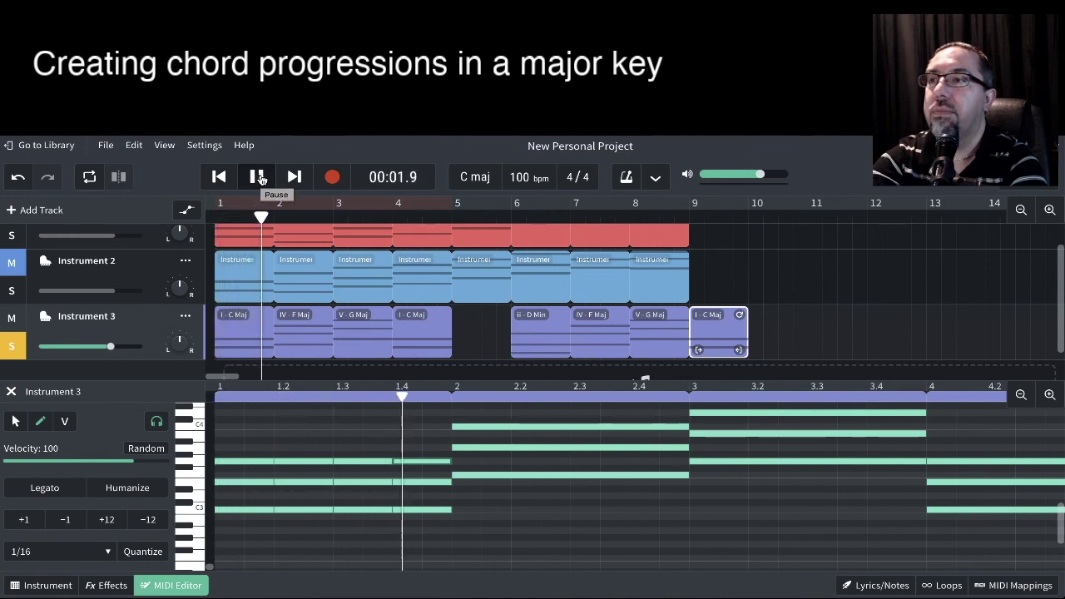
pyautogui.click(259, 178)
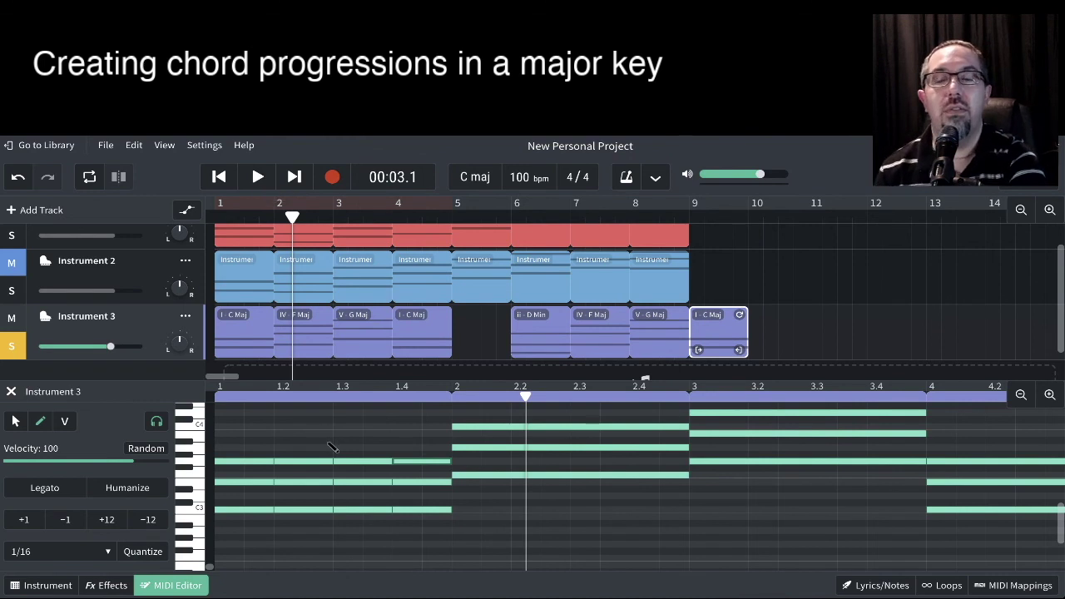
# Step: Delete the top, middle and bottom notes of the beat-three chord, leaving a rest
pyautogui.click(370, 463)
pyautogui.press('Delete')
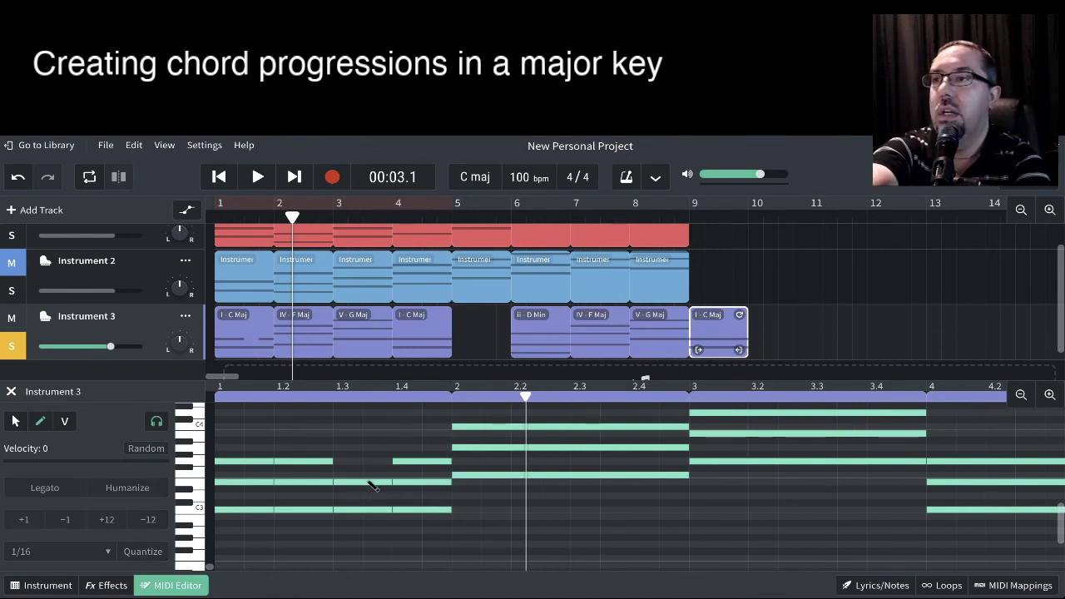
pyautogui.click(366, 481)
pyautogui.press('Delete')
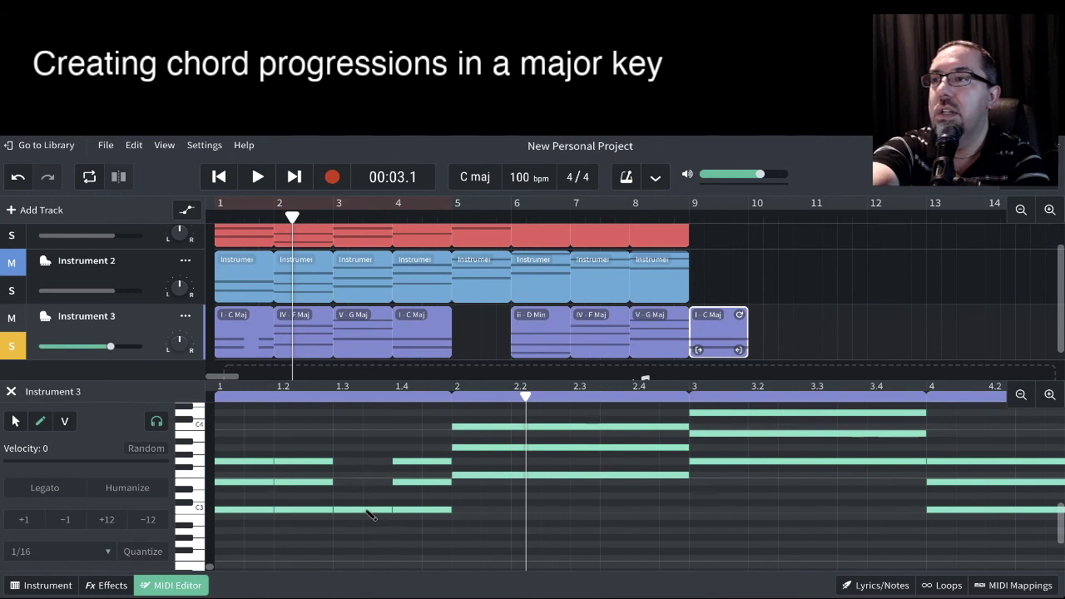
pyautogui.click(368, 509)
pyautogui.press('Delete')
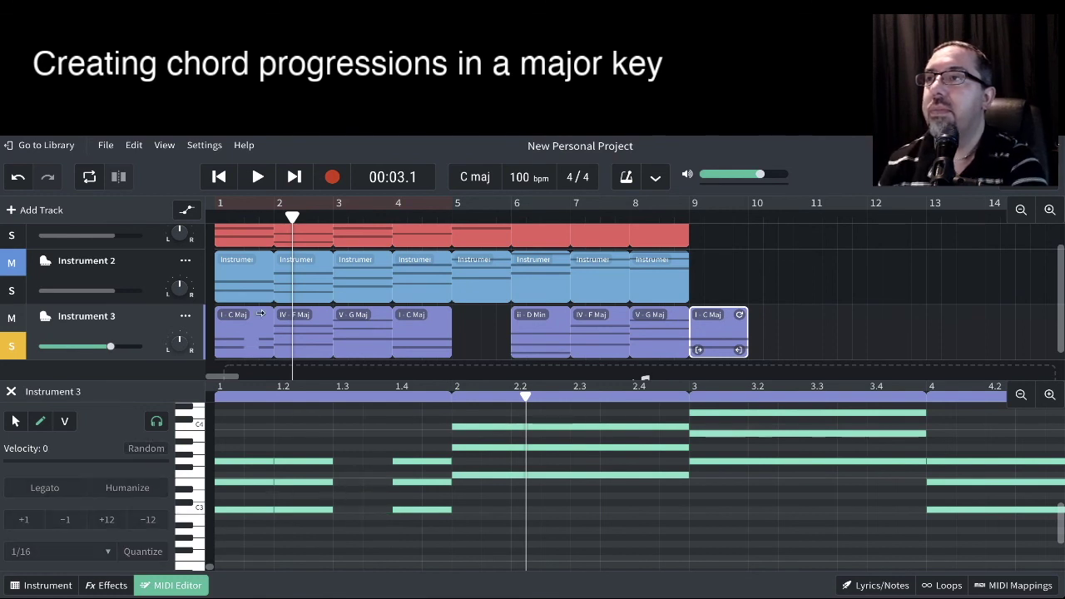
# Step: Play back from the start to check the new beats 1, 2 and 4 rhythm
pyautogui.click(219, 176)
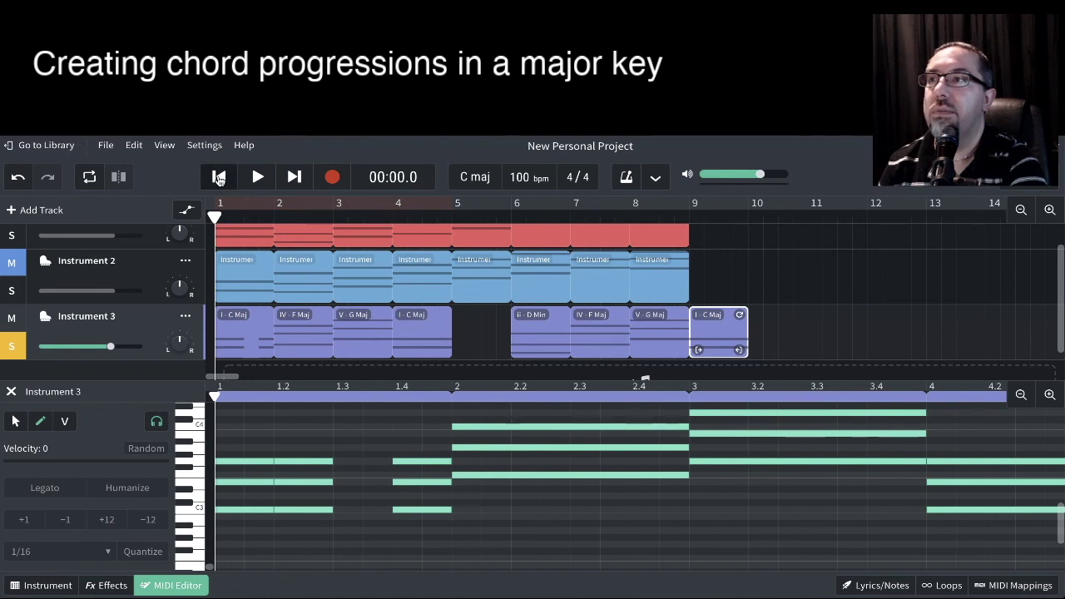
pyautogui.click(257, 178)
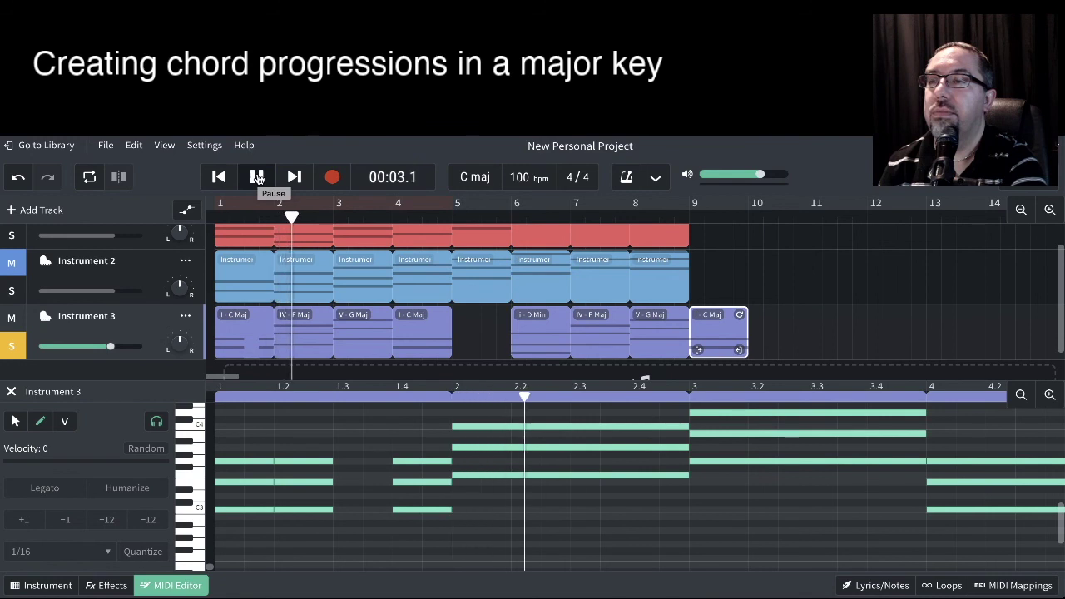
pyautogui.click(257, 178)
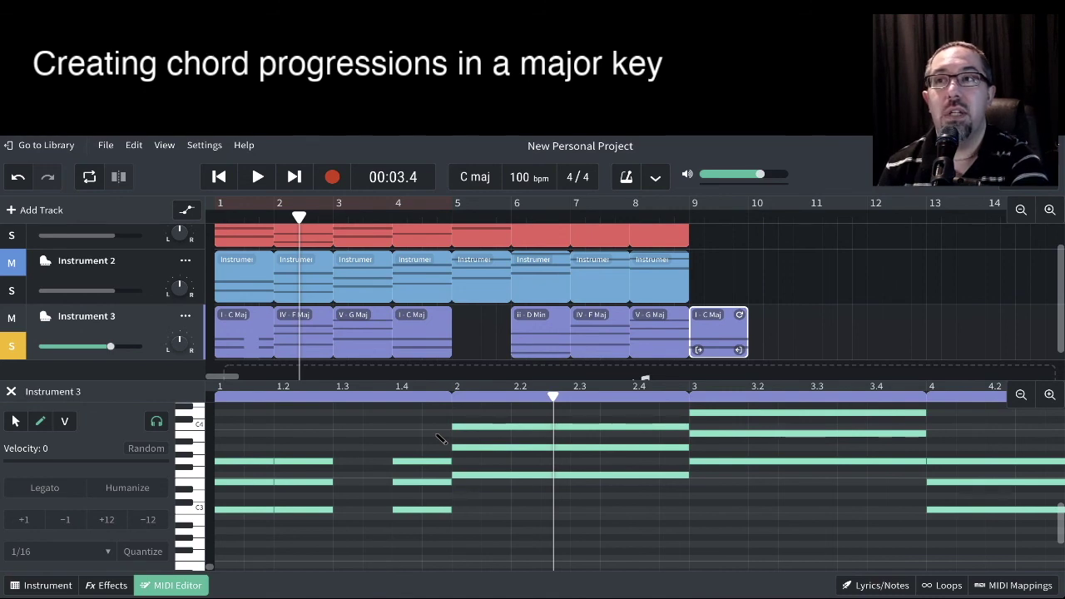
pyautogui.scroll(4, 540, 473)
pyautogui.scroll(1, 533, 321)
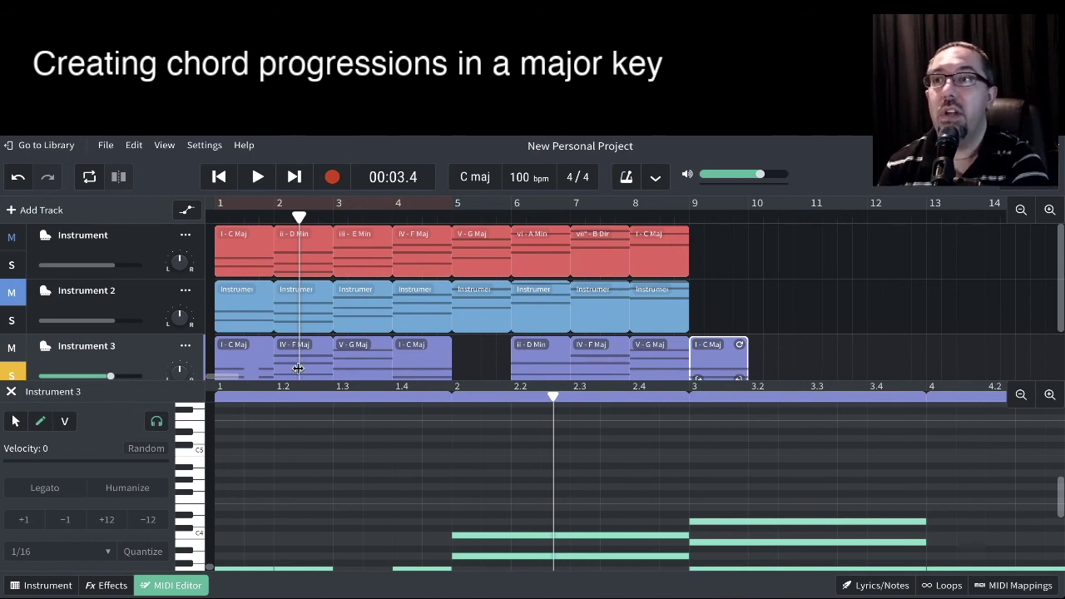
pyautogui.scroll(-1, 414, 363)
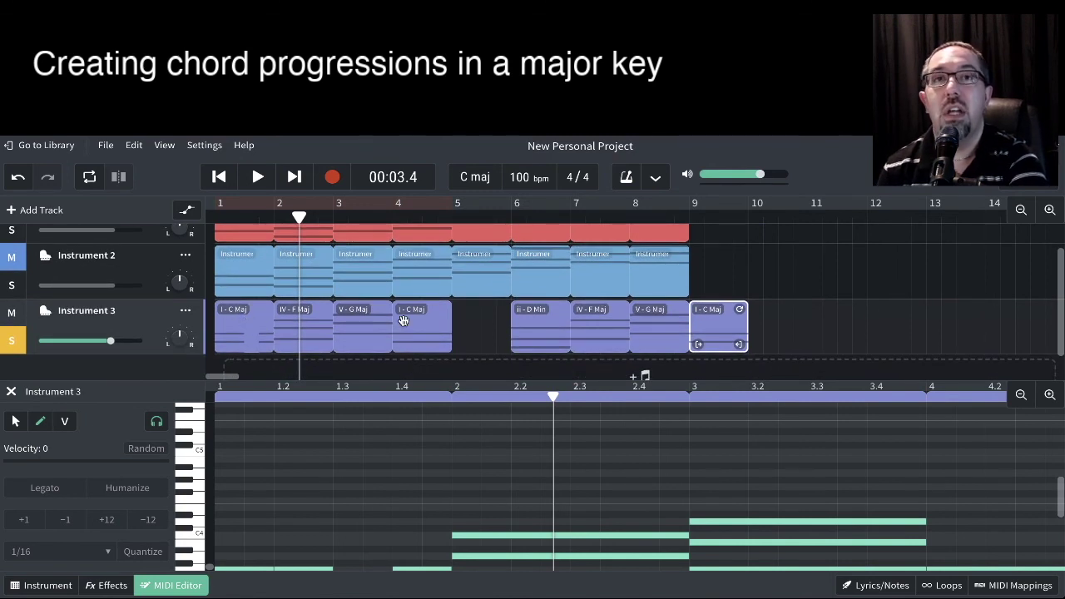
pyautogui.scroll(1, 403, 320)
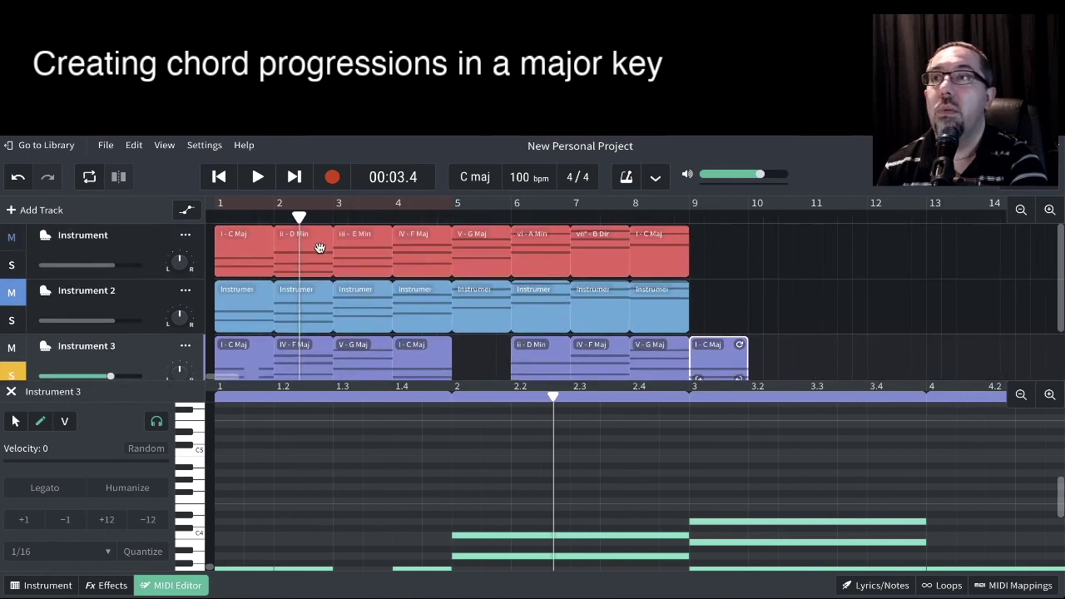